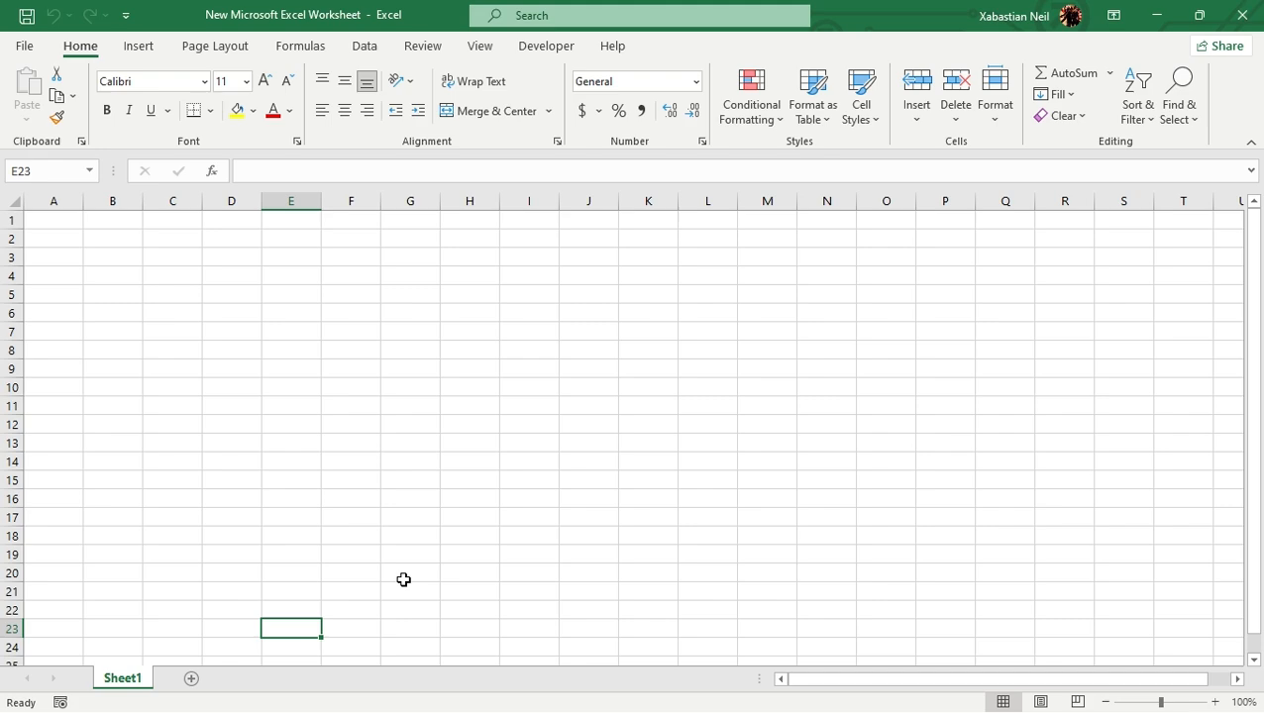
- Select cell B8 and examine the available Get Data sources, including the combine query, database and file options
{"action": "key", "text": "F2"}
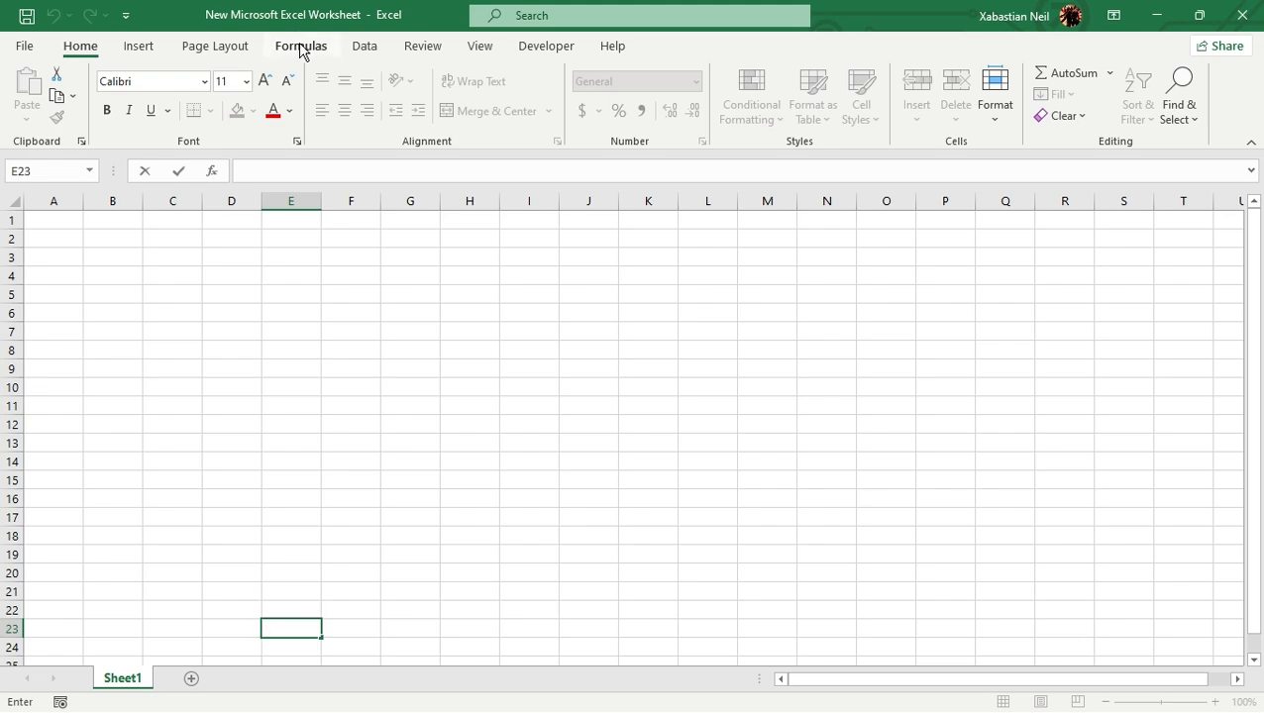
{"action": "left_click", "coordinate": [356, 55]}
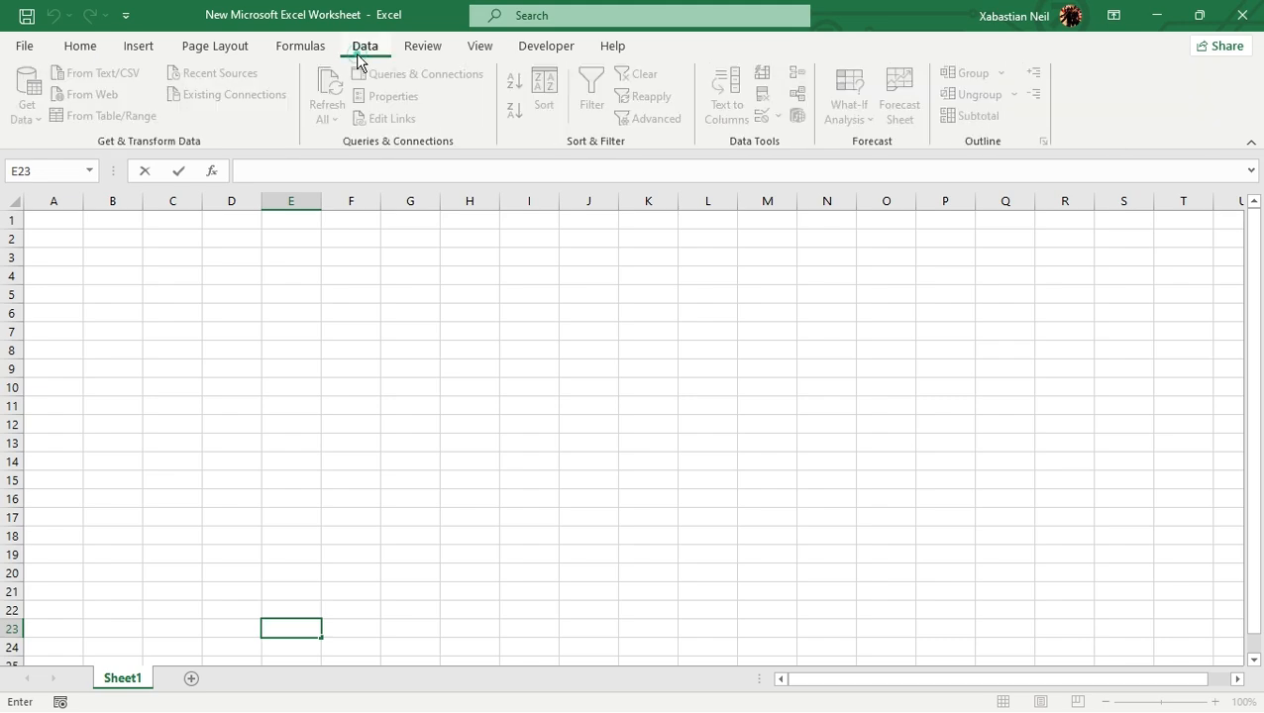
{"action": "left_click", "coordinate": [135, 350]}
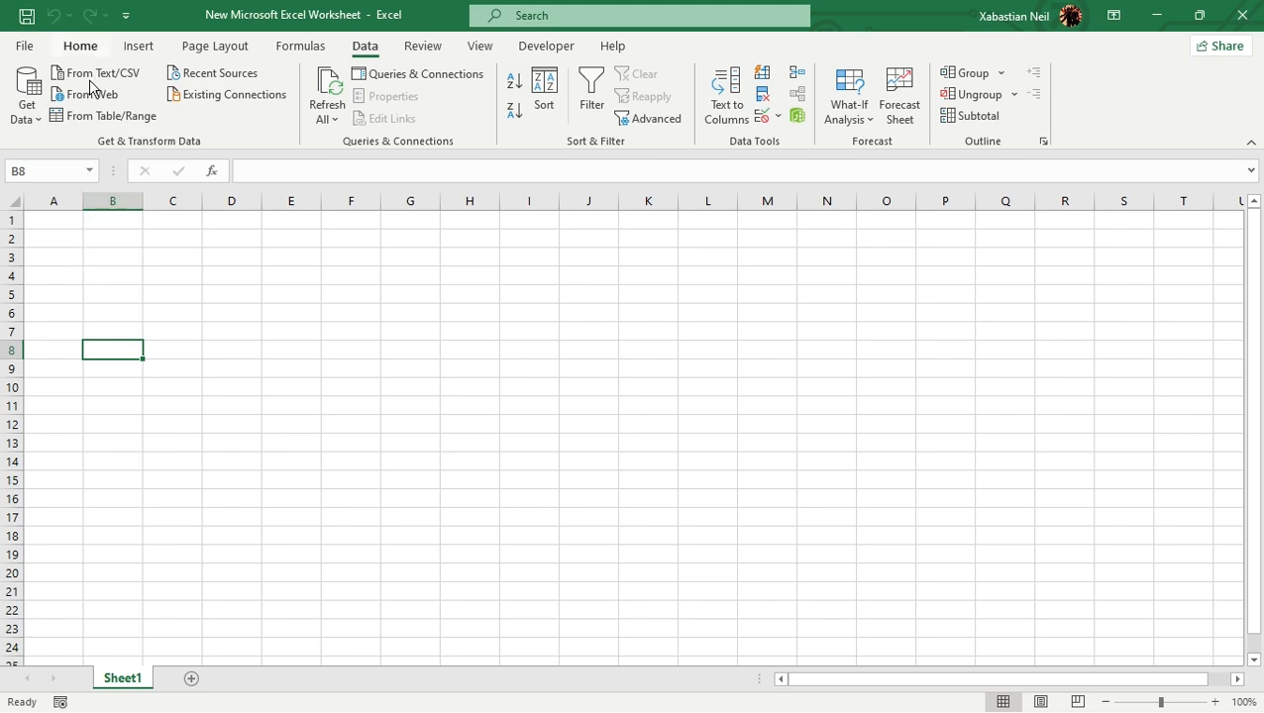
{"action": "left_click", "coordinate": [26, 117]}
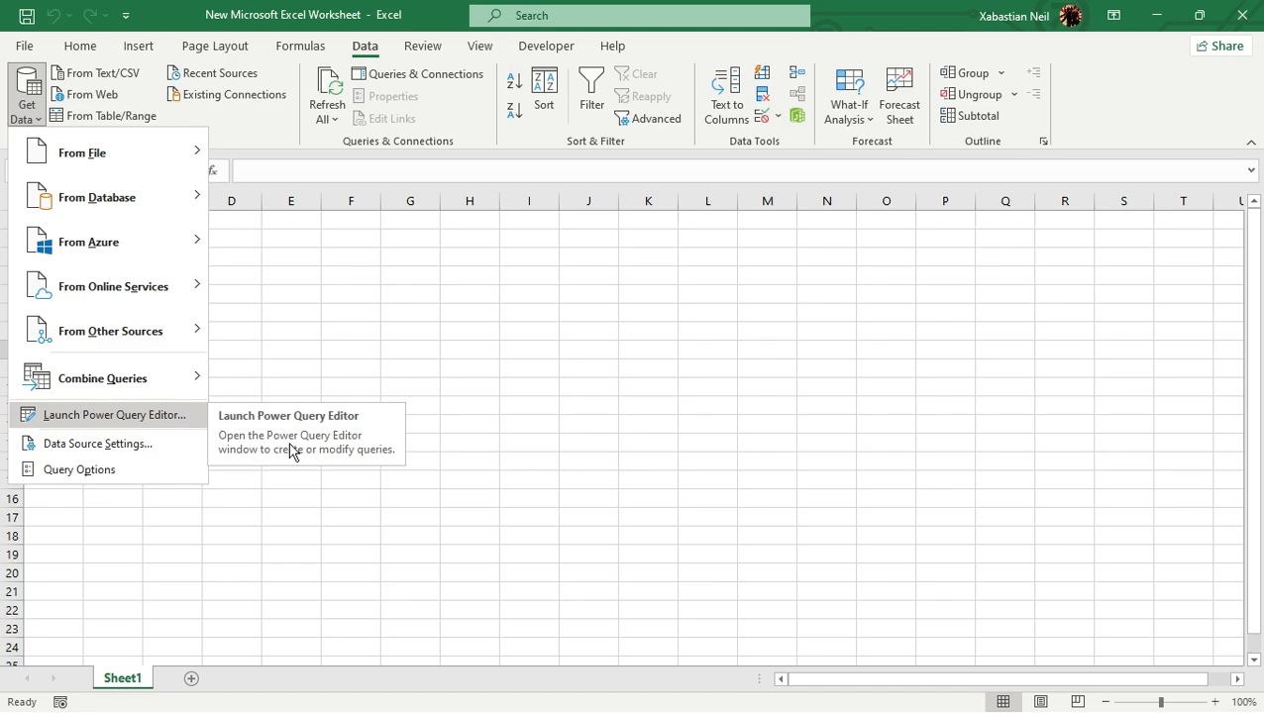
{"action": "key", "text": "super"}
{"action": "left_click", "coordinate": [704, 536]}
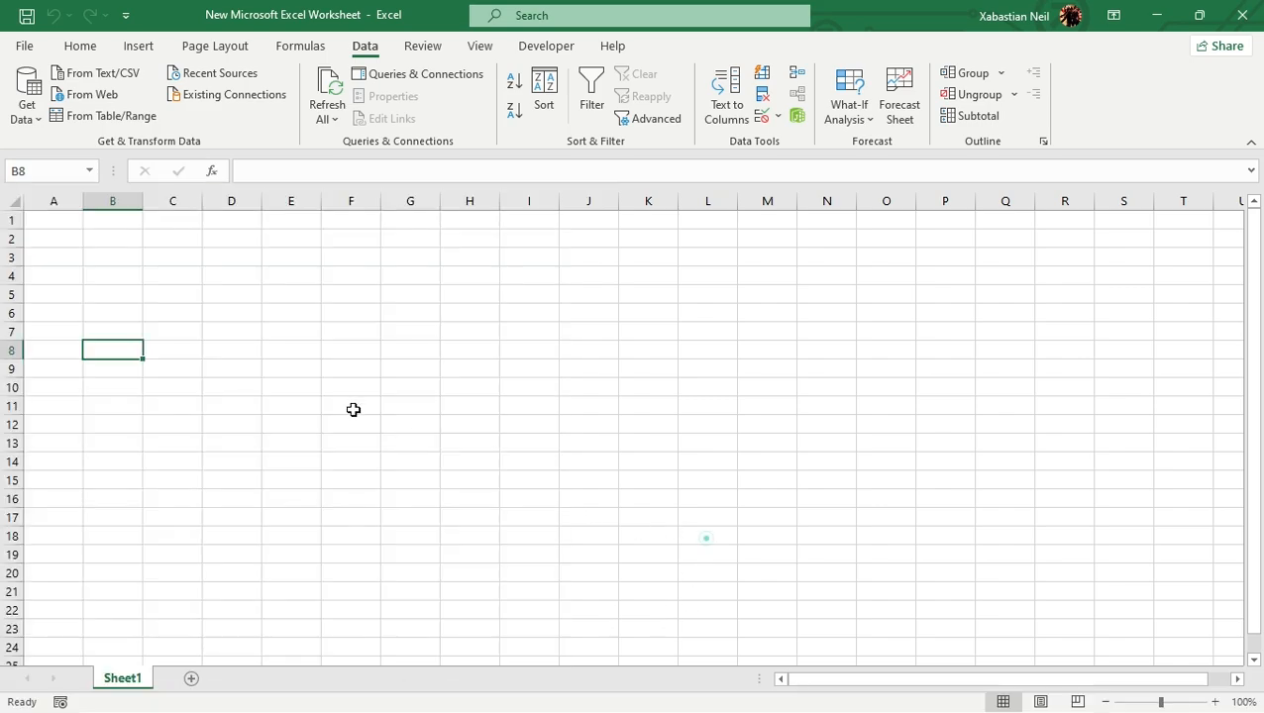
{"action": "left_click", "coordinate": [30, 111]}
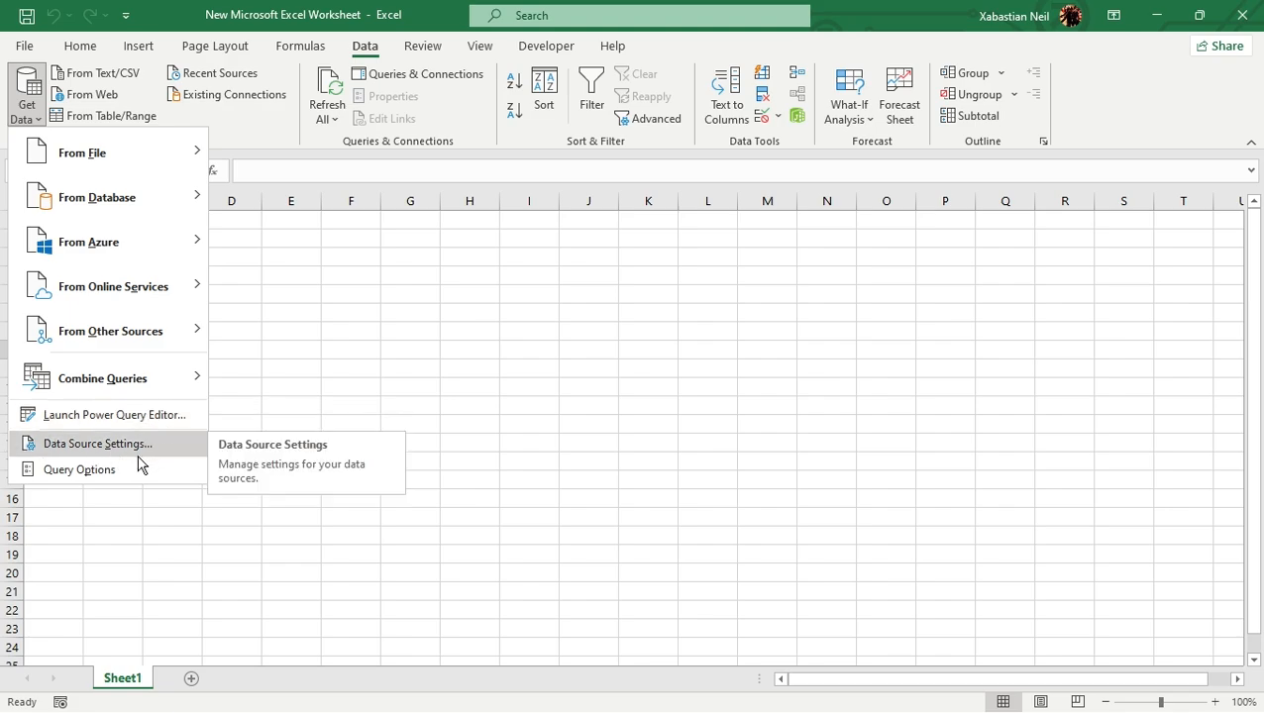
{"action": "mouse_move", "coordinate": [129, 389]}
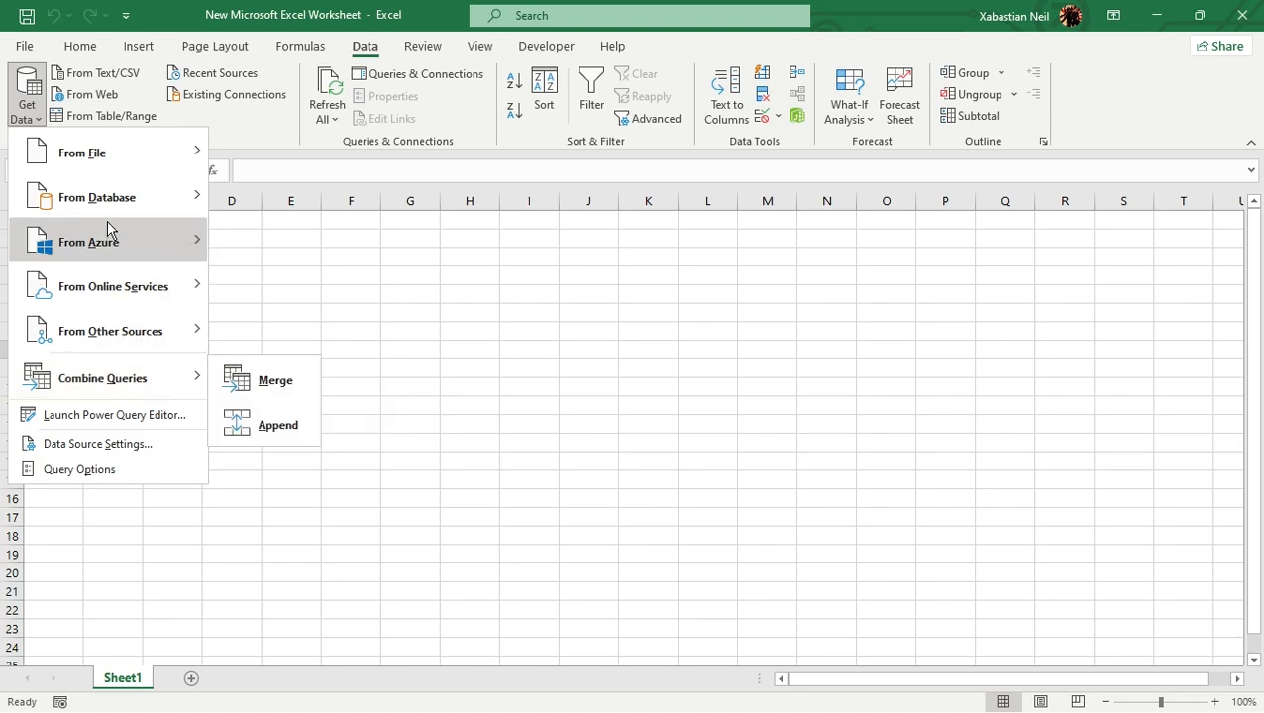
{"action": "mouse_move", "coordinate": [171, 245]}
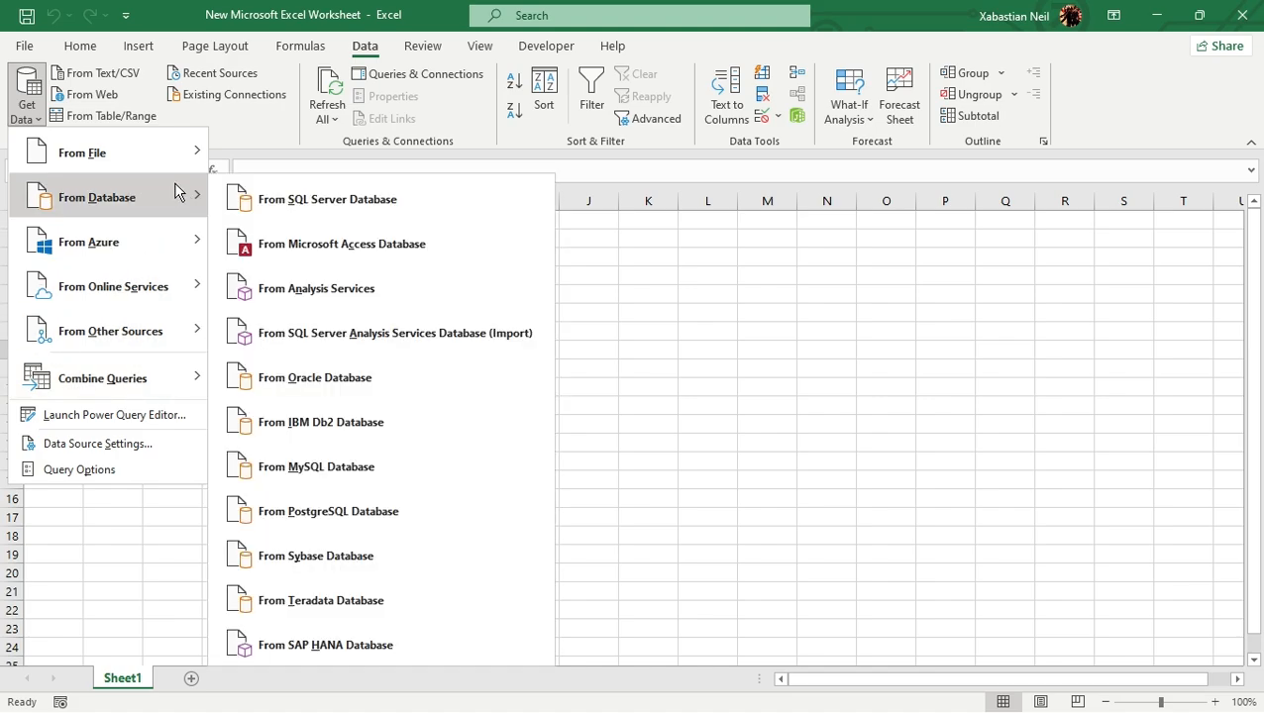
{"action": "mouse_move", "coordinate": [183, 169]}
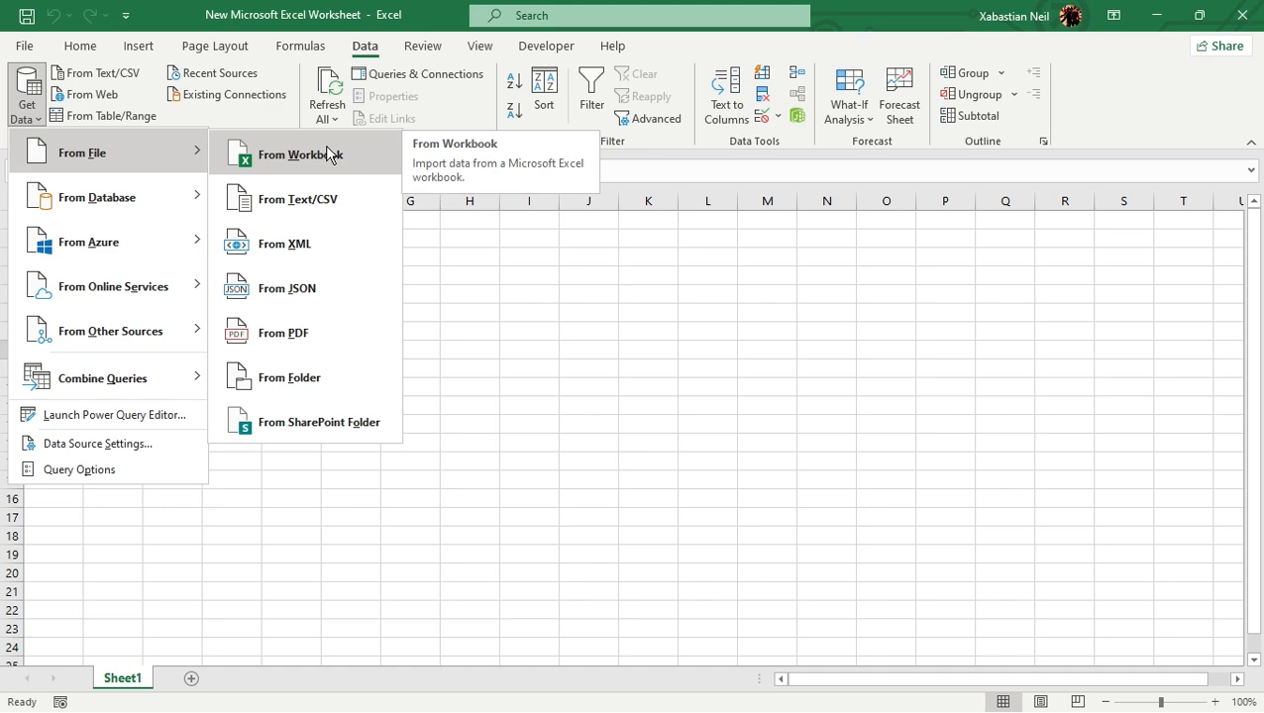
- Launch the Power Query Editor to view its empty window, and close it again
{"action": "left_click", "coordinate": [170, 443]}
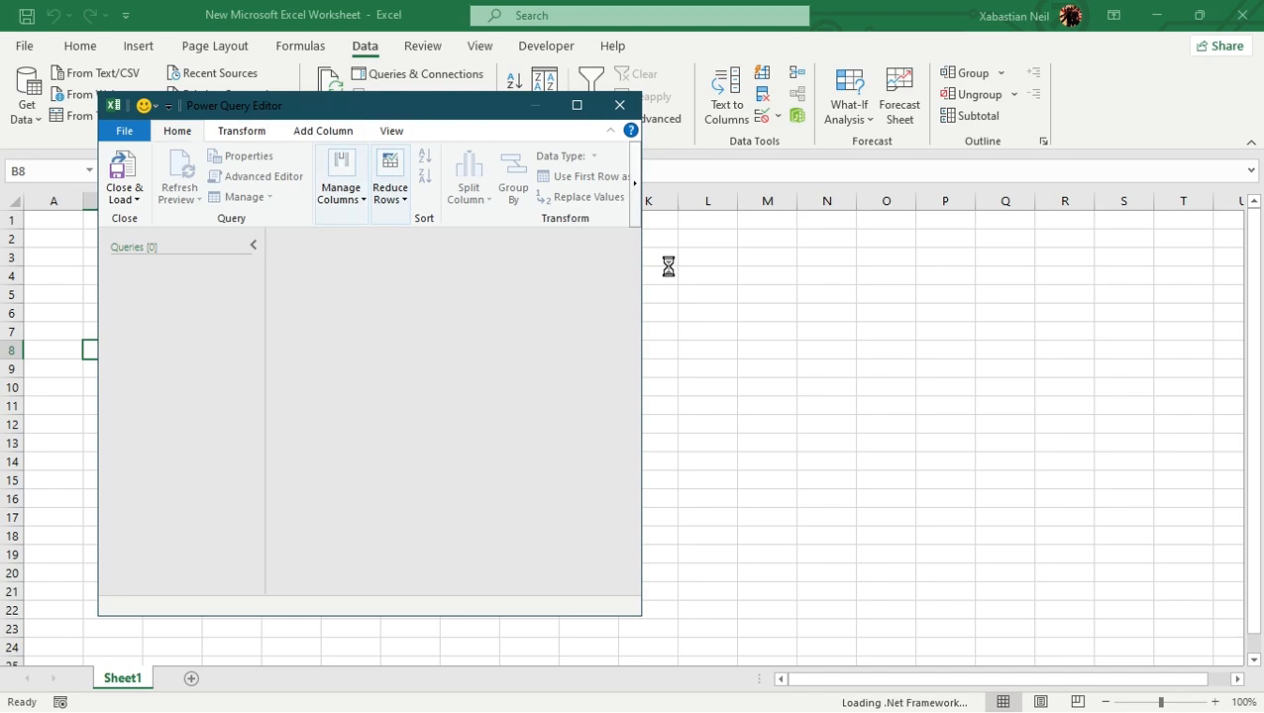
{"action": "left_click", "coordinate": [622, 107]}
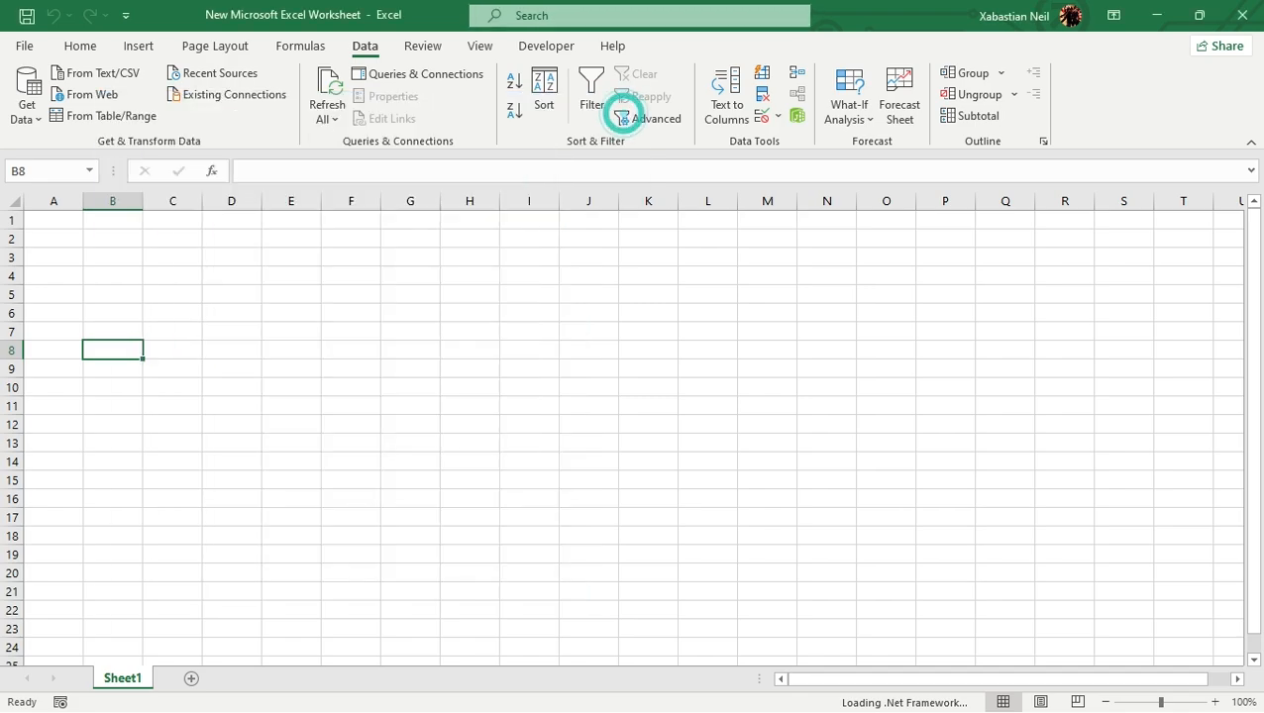
{"action": "left_click", "coordinate": [30, 92]}
{"action": "mouse_move", "coordinate": [107, 167]}
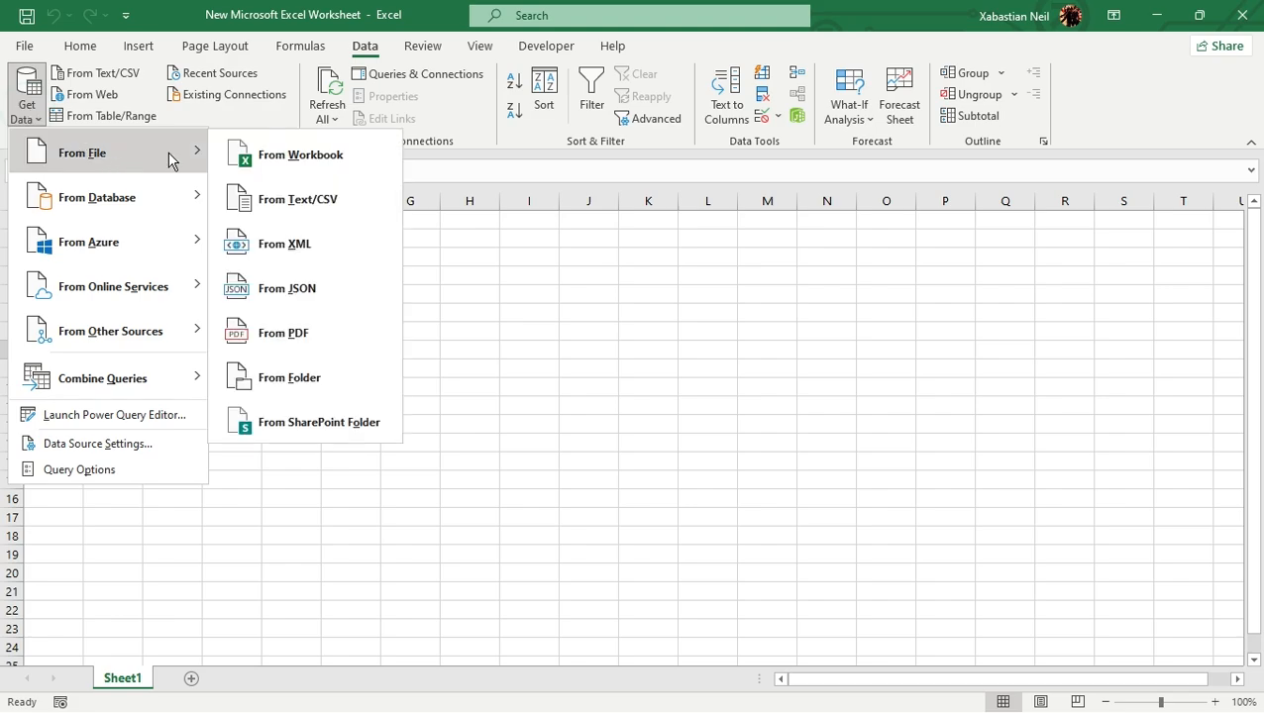
{"action": "left_click", "coordinate": [325, 376]}
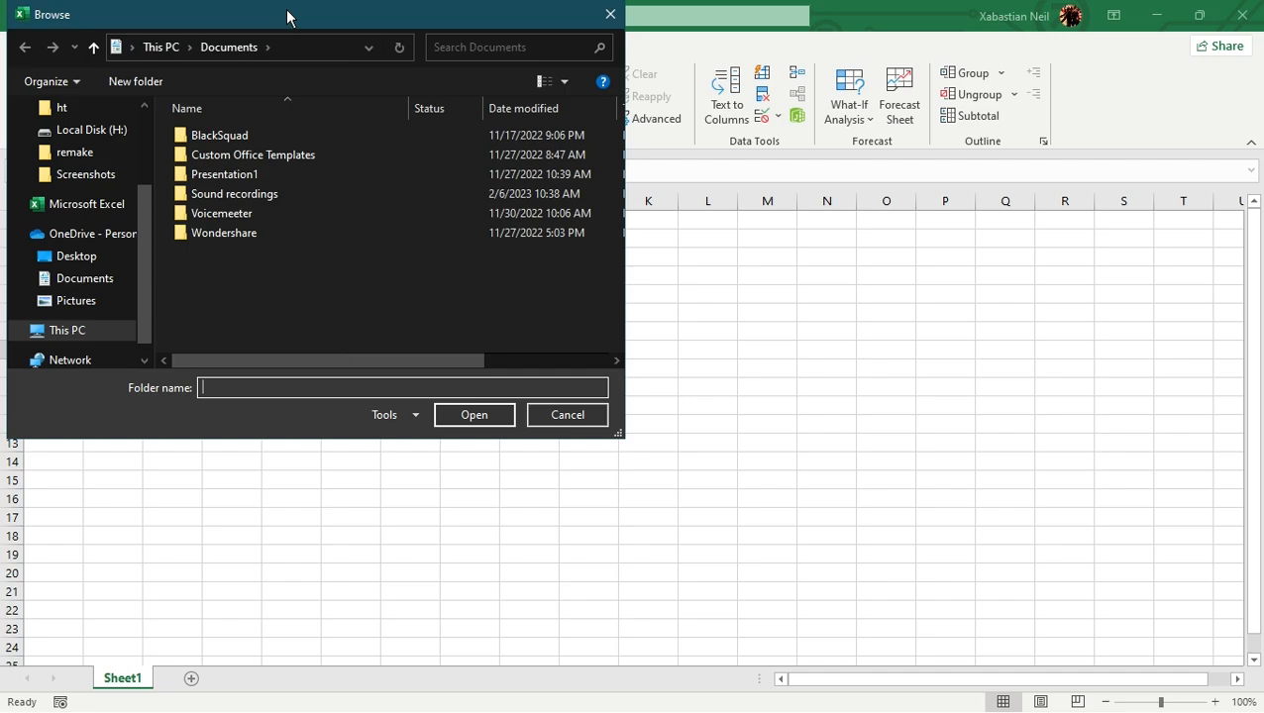
{"action": "left_click_drag", "start_coordinate": [288, 14], "coordinate": [805, 187]}
{"action": "left_click_drag", "start_coordinate": [720, 201], "coordinate": [718, 195]}
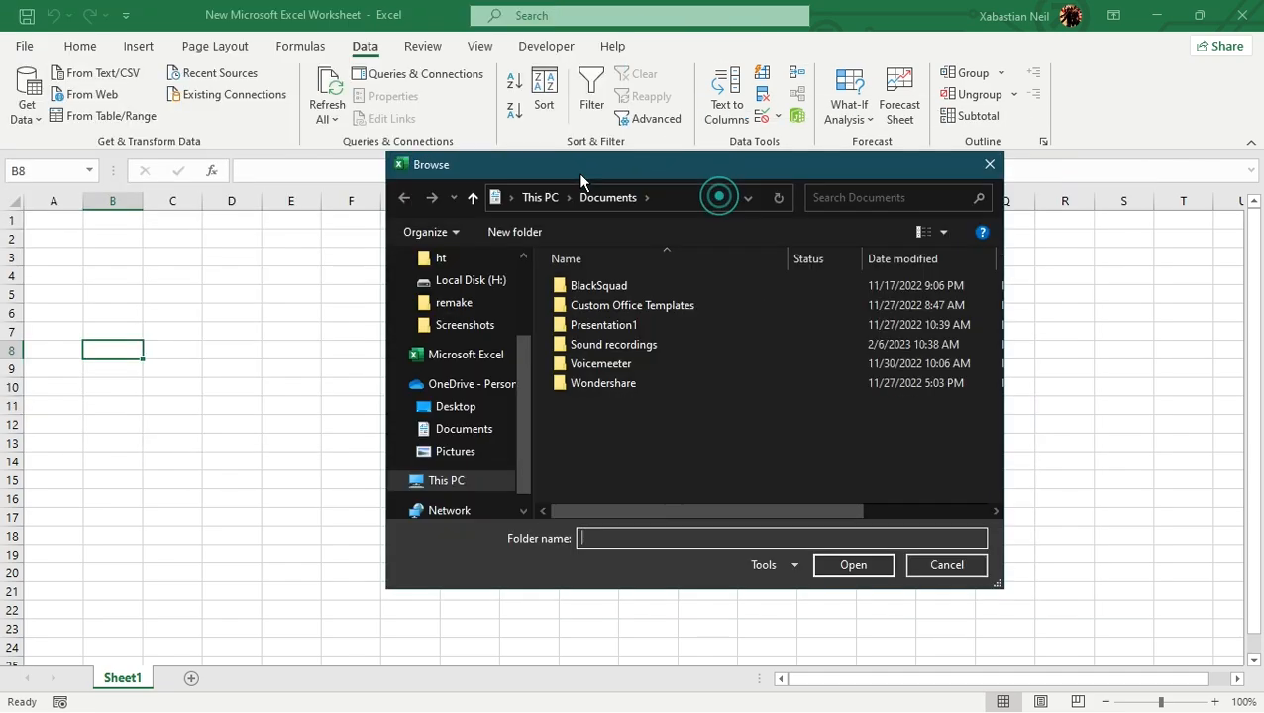
{"action": "left_click", "coordinate": [985, 166]}
- Examine the table selection, Join Kind and fuzzy matching options for merging queries, and leave without merging
{"action": "left_click", "coordinate": [16, 103]}
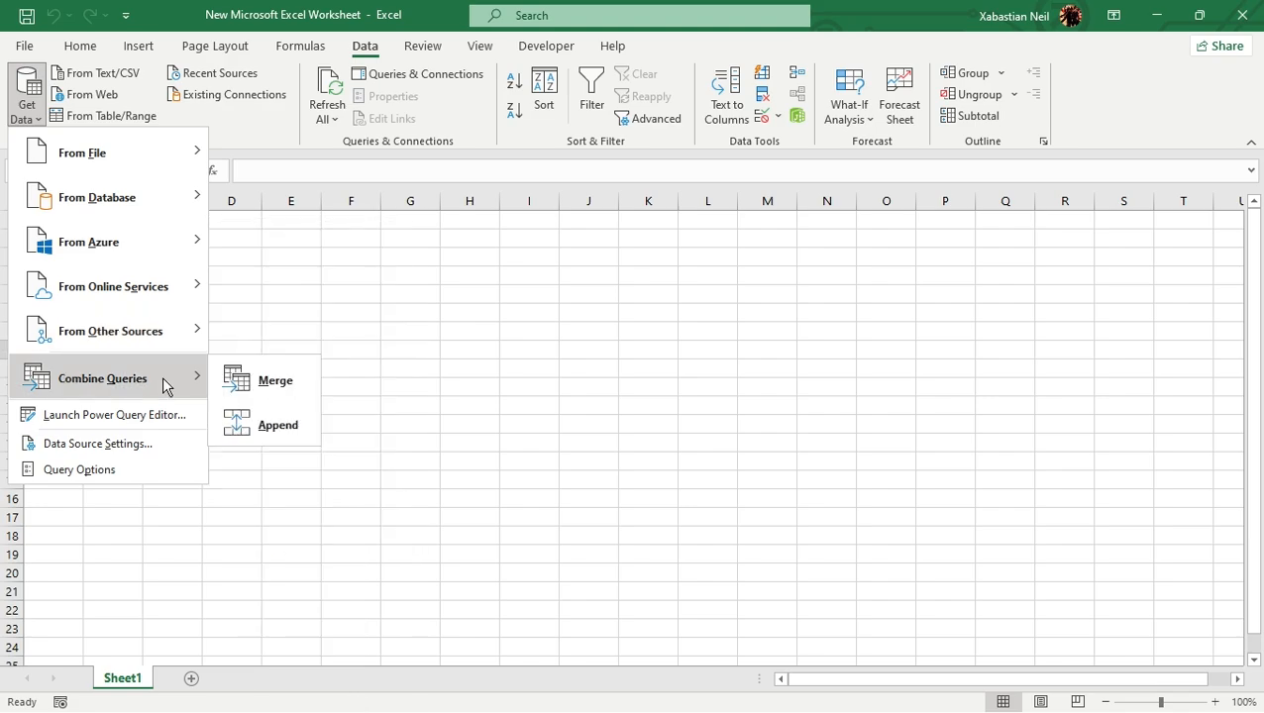
{"action": "left_click", "coordinate": [303, 385]}
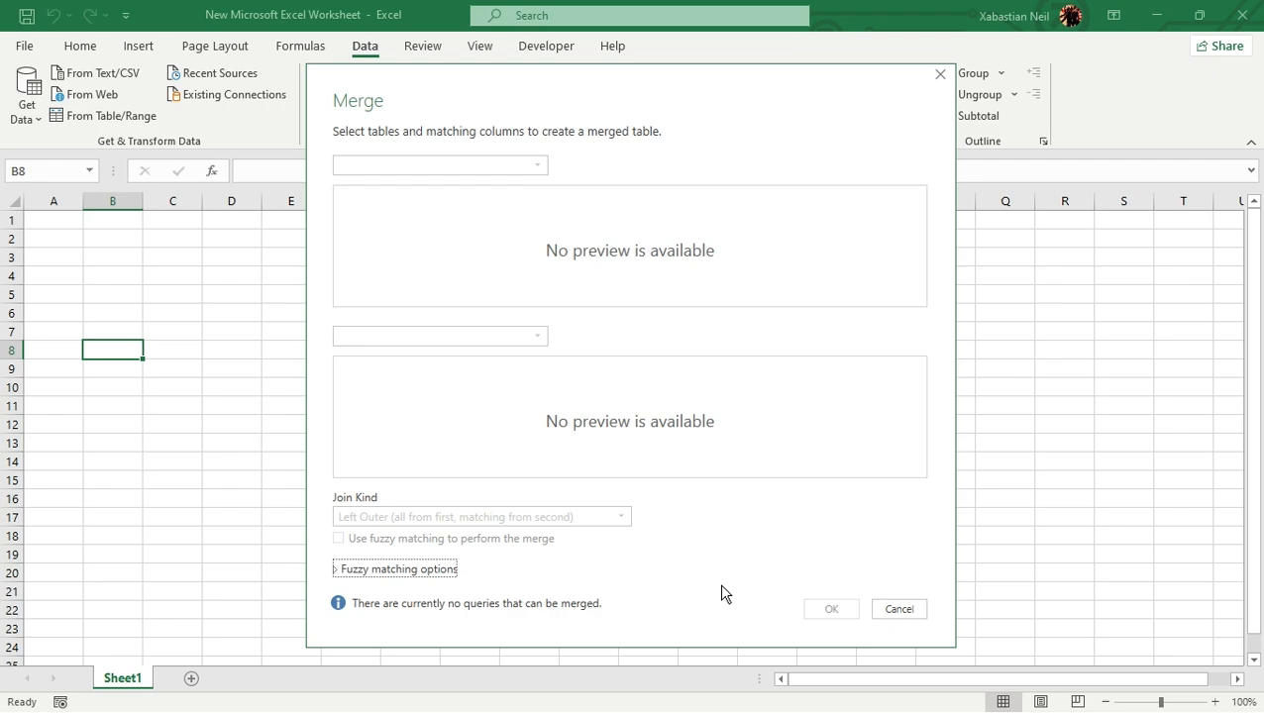
{"action": "left_click", "coordinate": [941, 76]}
- Start a data import from a folder and choose the Desktop folder as the source to preview
{"action": "left_click", "coordinate": [28, 99]}
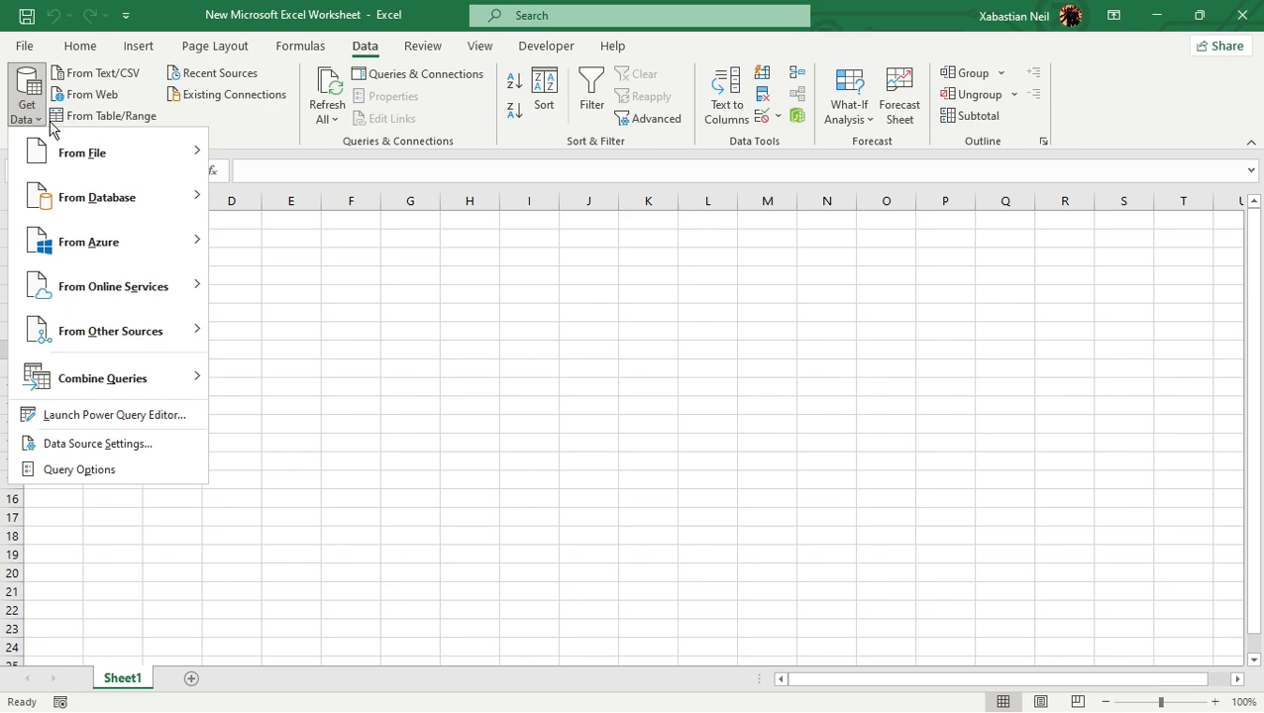
{"action": "mouse_move", "coordinate": [171, 206]}
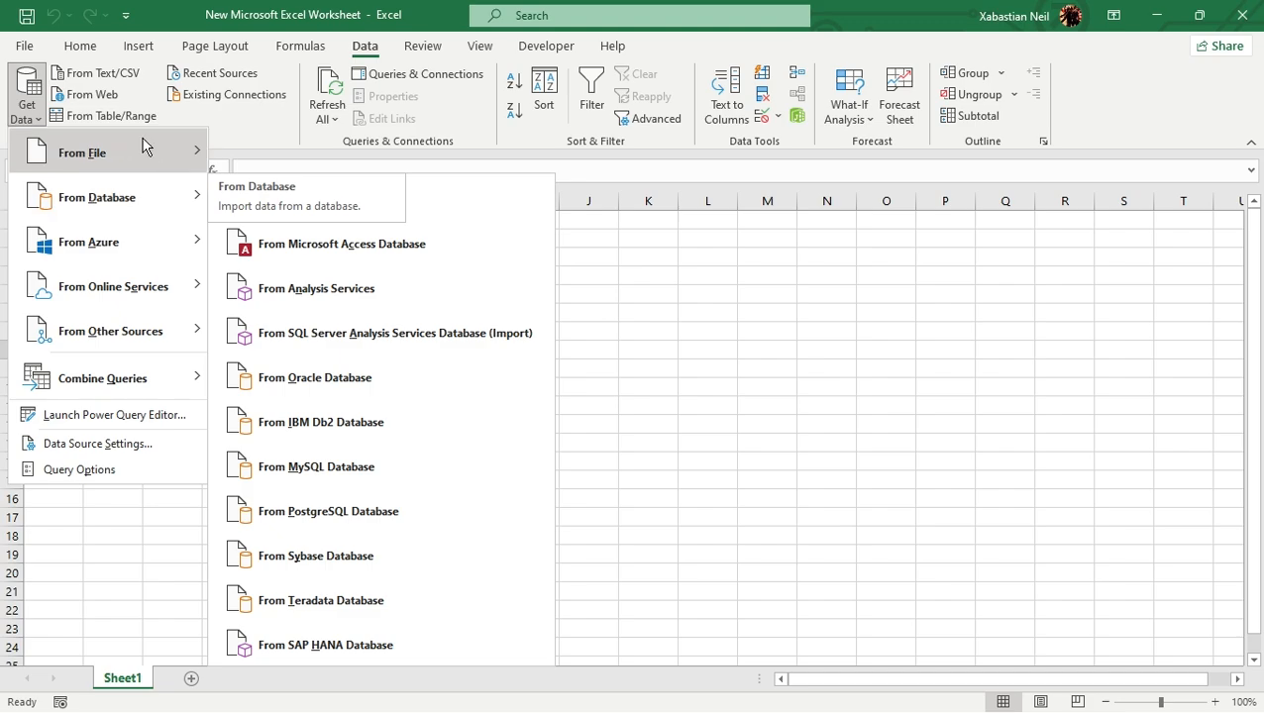
{"action": "mouse_move", "coordinate": [143, 147]}
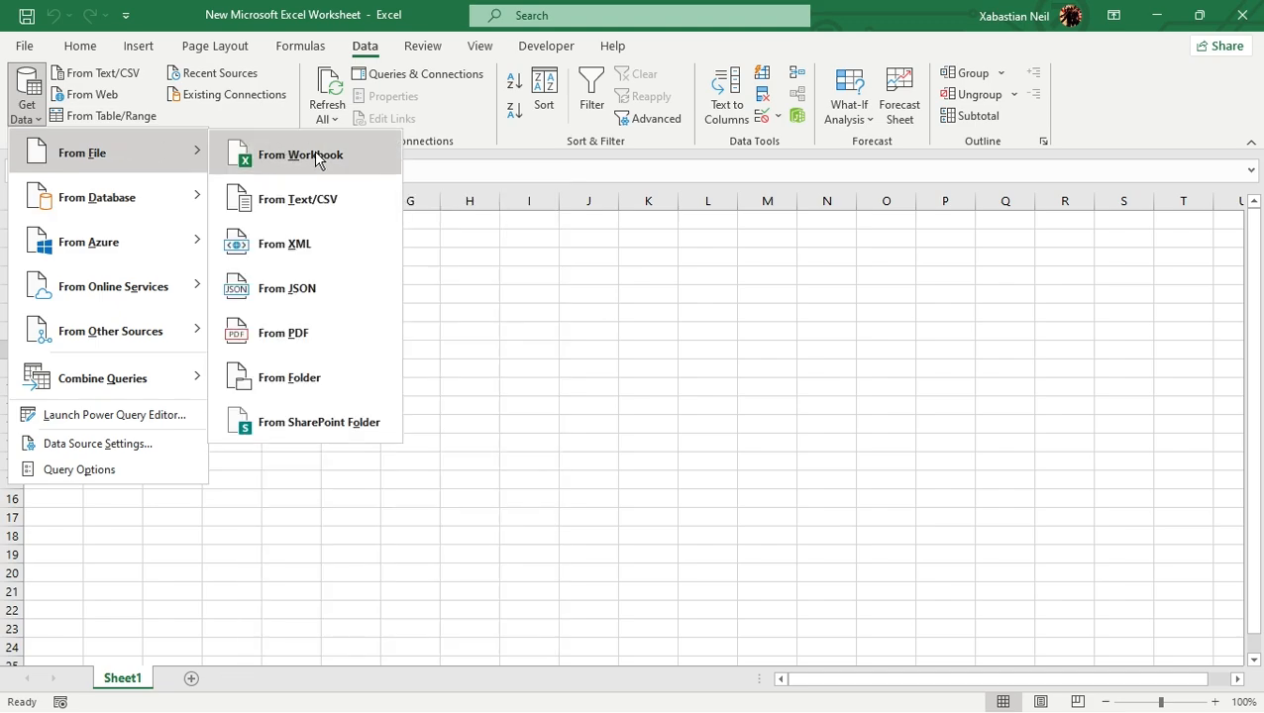
{"action": "left_click", "coordinate": [332, 385]}
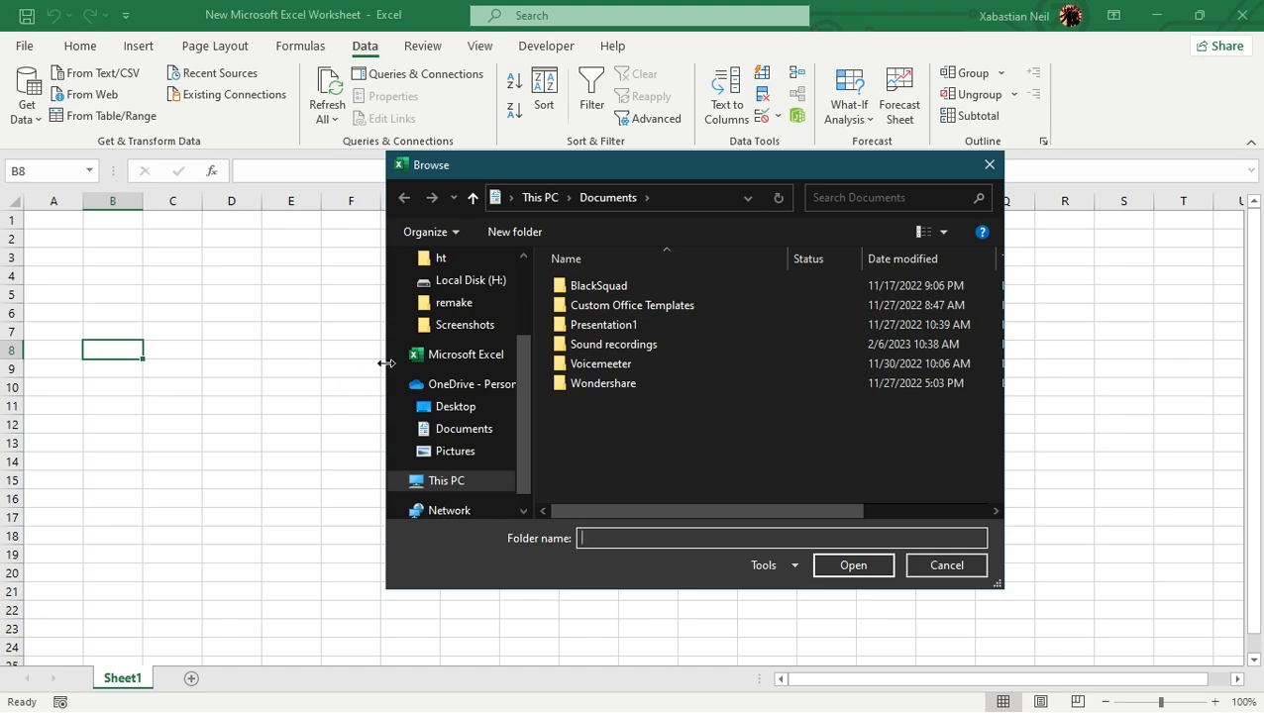
{"action": "scroll", "coordinate": [421, 357], "scroll_direction": "up", "scroll_amount": 2}
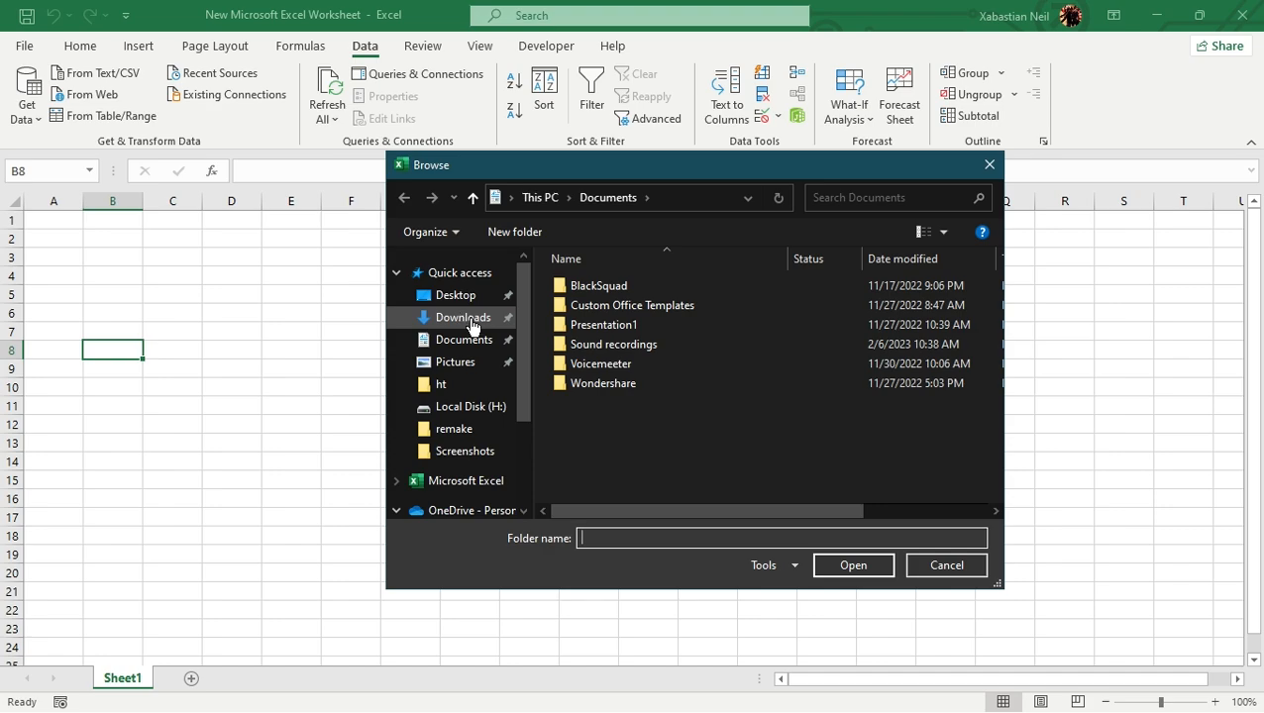
{"action": "left_click", "coordinate": [474, 325]}
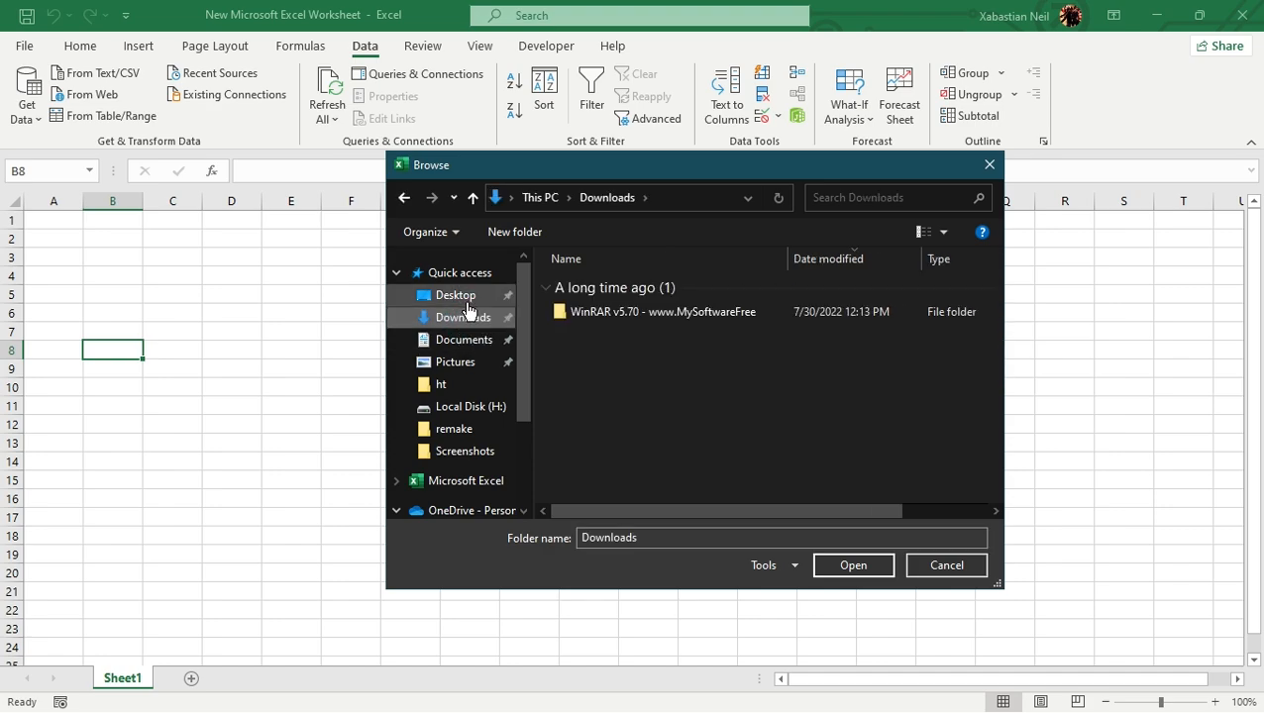
{"action": "left_click", "coordinate": [461, 295]}
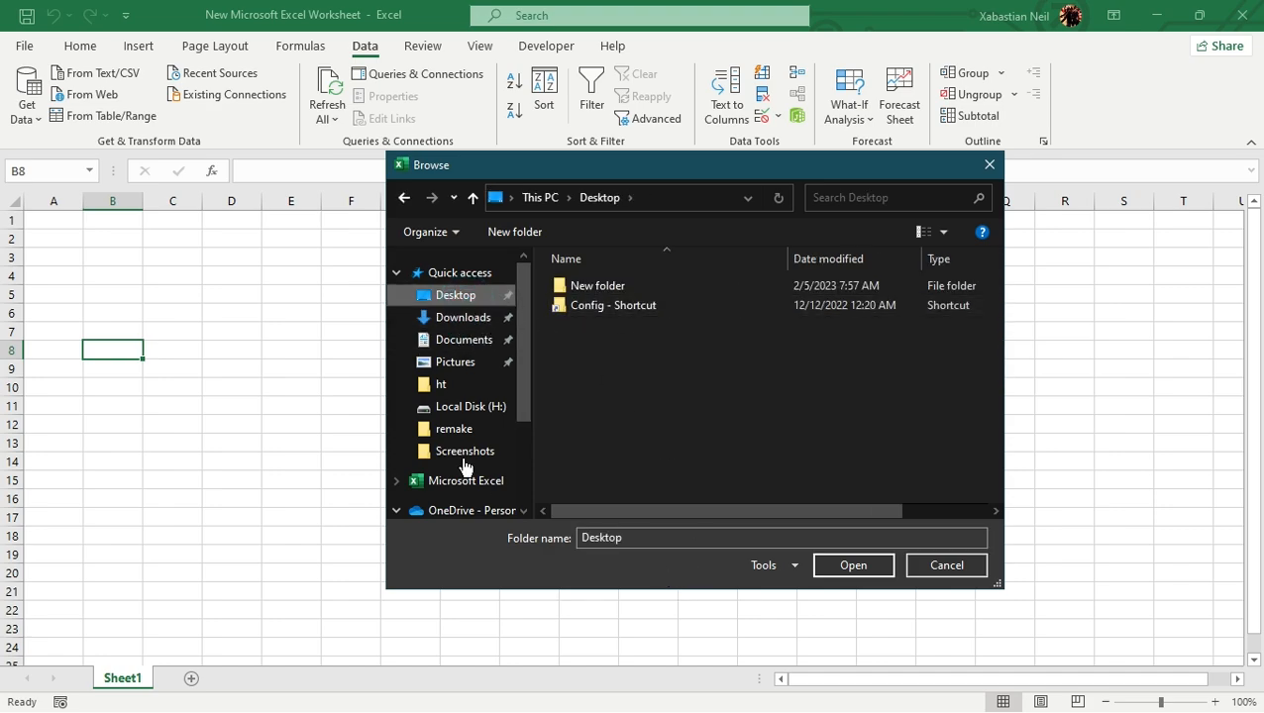
{"action": "scroll", "coordinate": [468, 416], "scroll_direction": "down", "scroll_amount": 1}
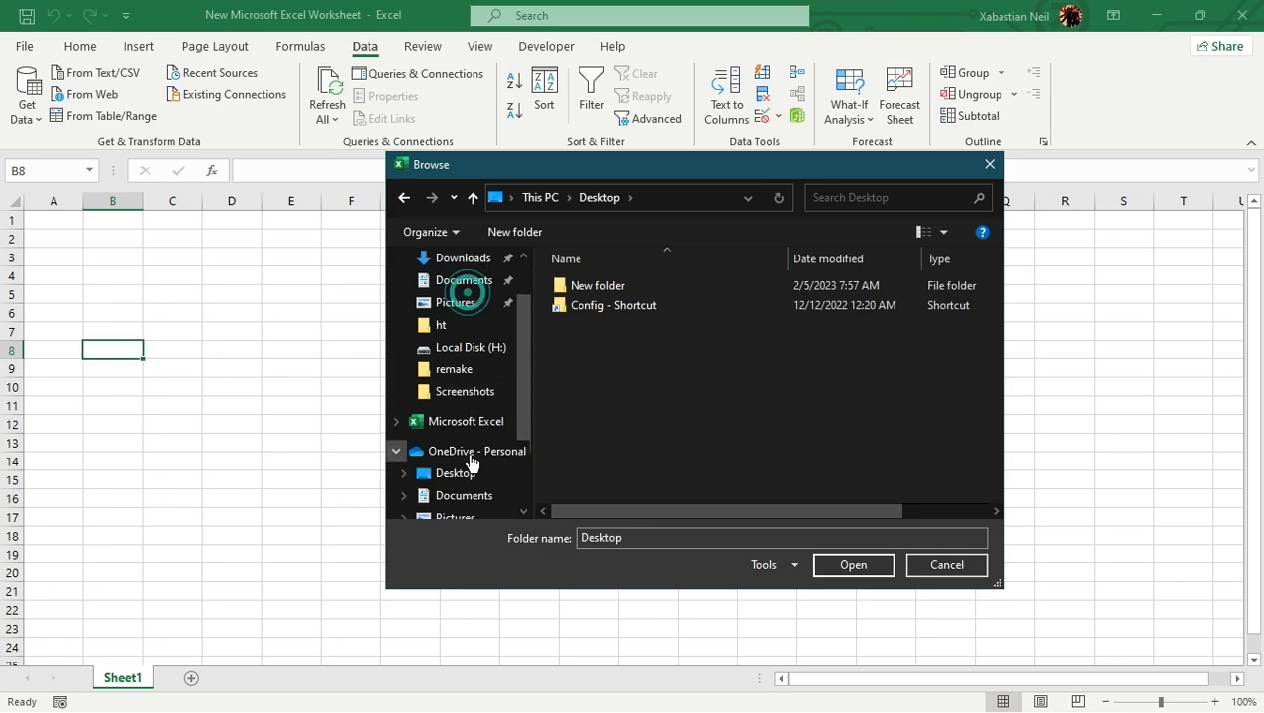
{"action": "left_click", "coordinate": [465, 478]}
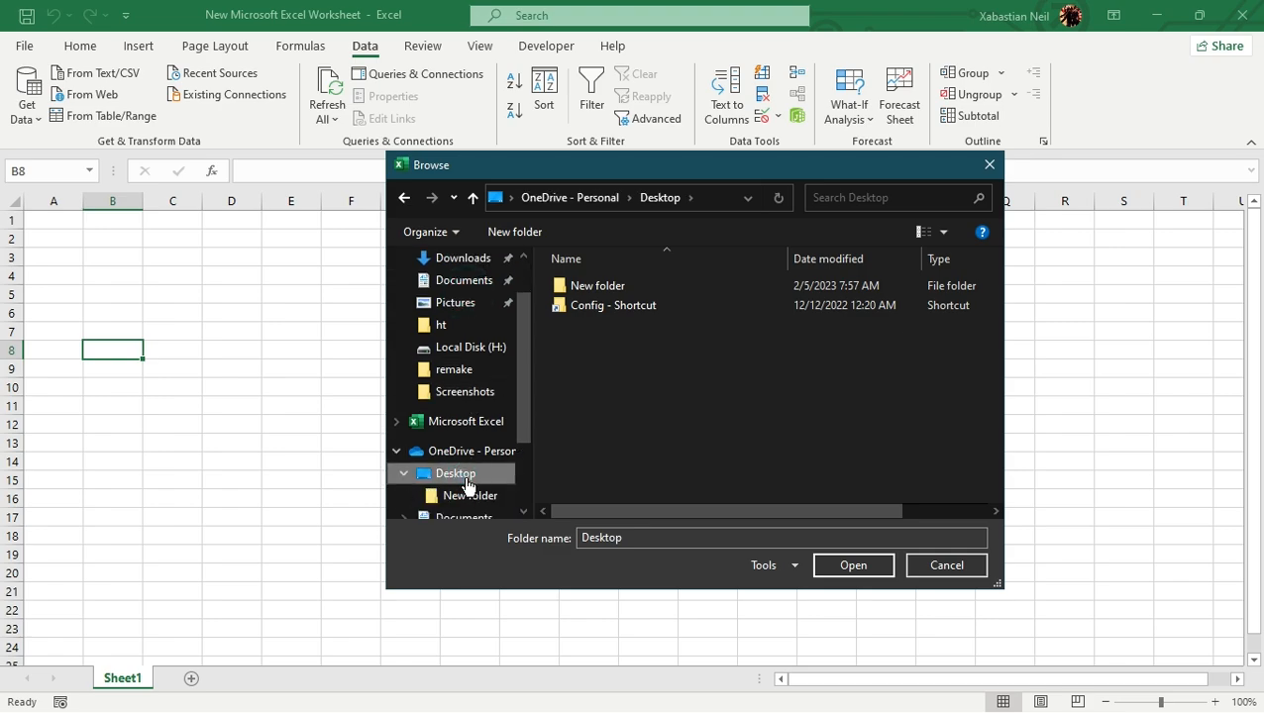
{"action": "scroll", "coordinate": [465, 470], "scroll_direction": "down", "scroll_amount": 2}
{"action": "double_click", "coordinate": [442, 364]}
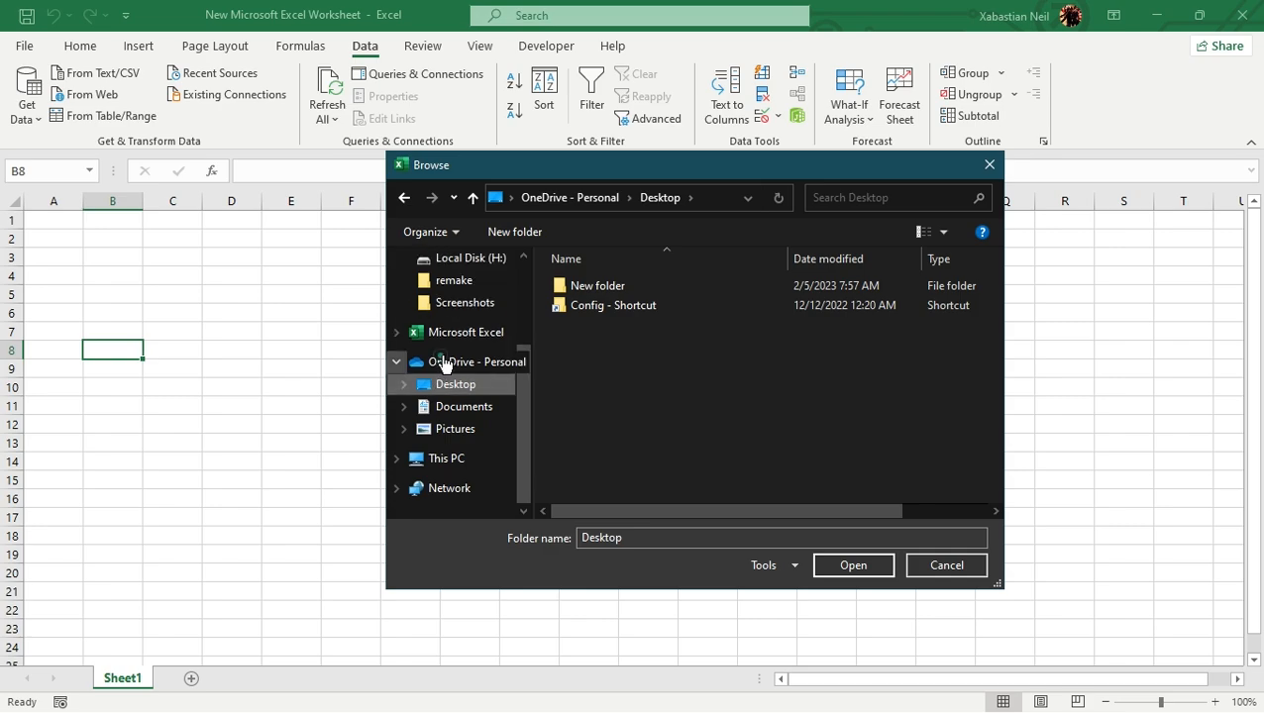
{"action": "left_click", "coordinate": [673, 196]}
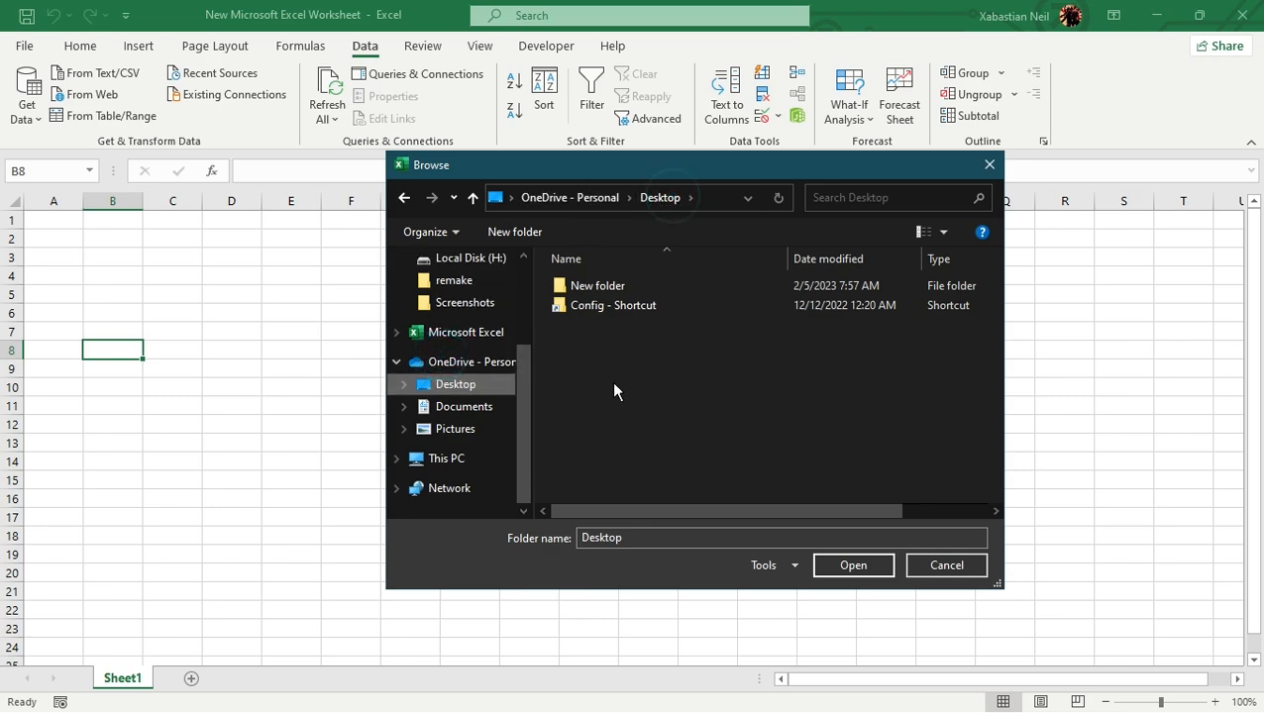
{"action": "scroll", "coordinate": [478, 394], "scroll_direction": "up", "scroll_amount": 2}
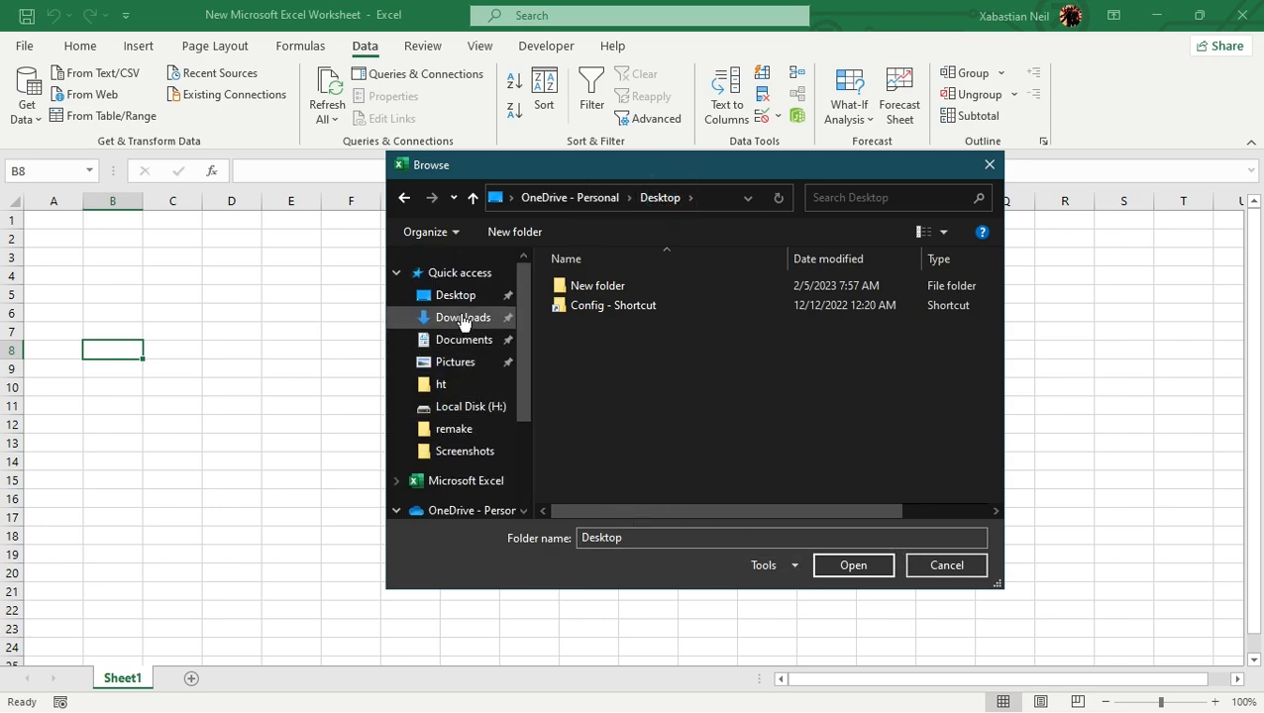
{"action": "left_click", "coordinate": [461, 296]}
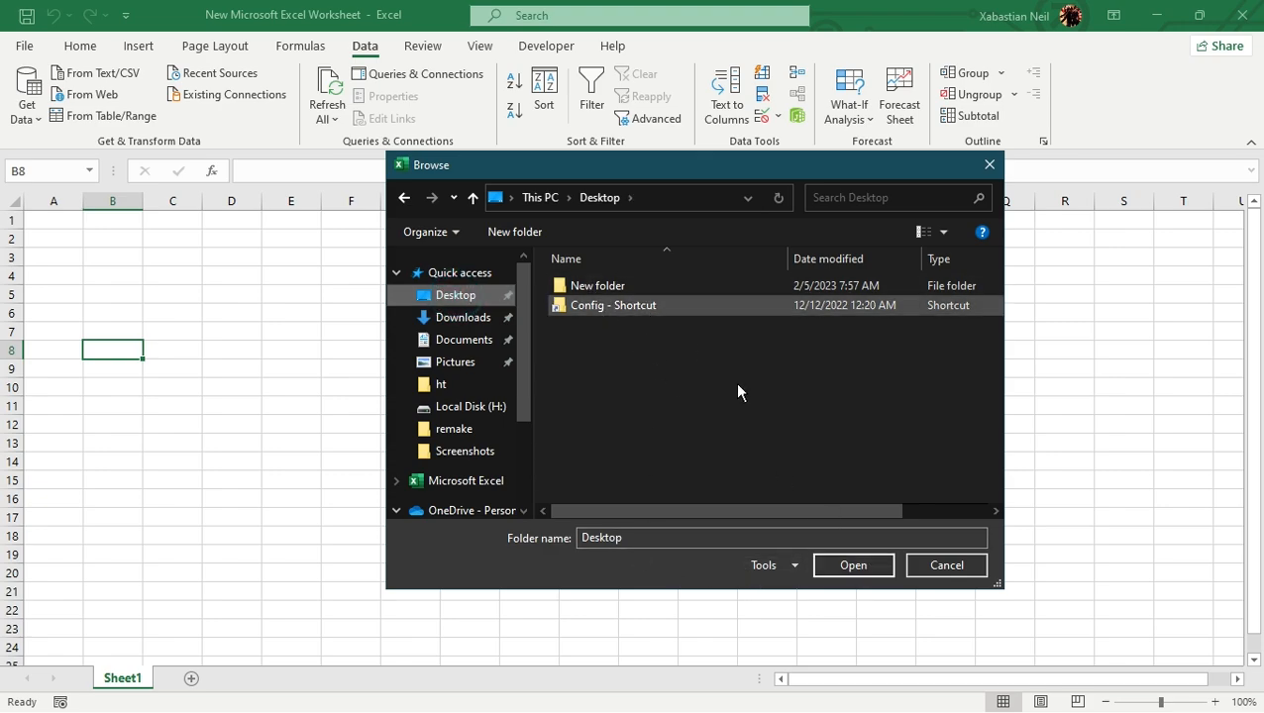
{"action": "left_click", "coordinate": [850, 566]}
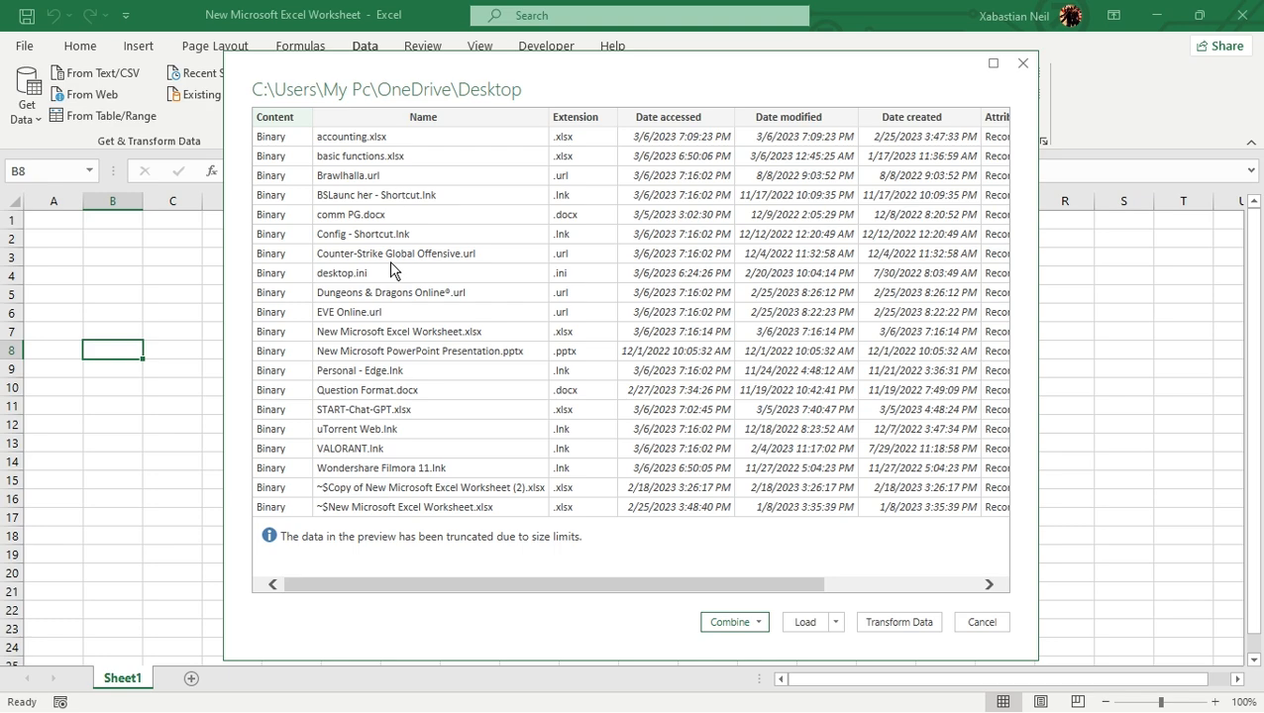
- Examine all columns of the Desktop folder's file preview, from Content to Folder Path, and close it without loading
{"action": "left_click_drag", "start_coordinate": [759, 584], "coordinate": [587, 566]}
{"action": "left_click_drag", "start_coordinate": [775, 593], "coordinate": [945, 599]}
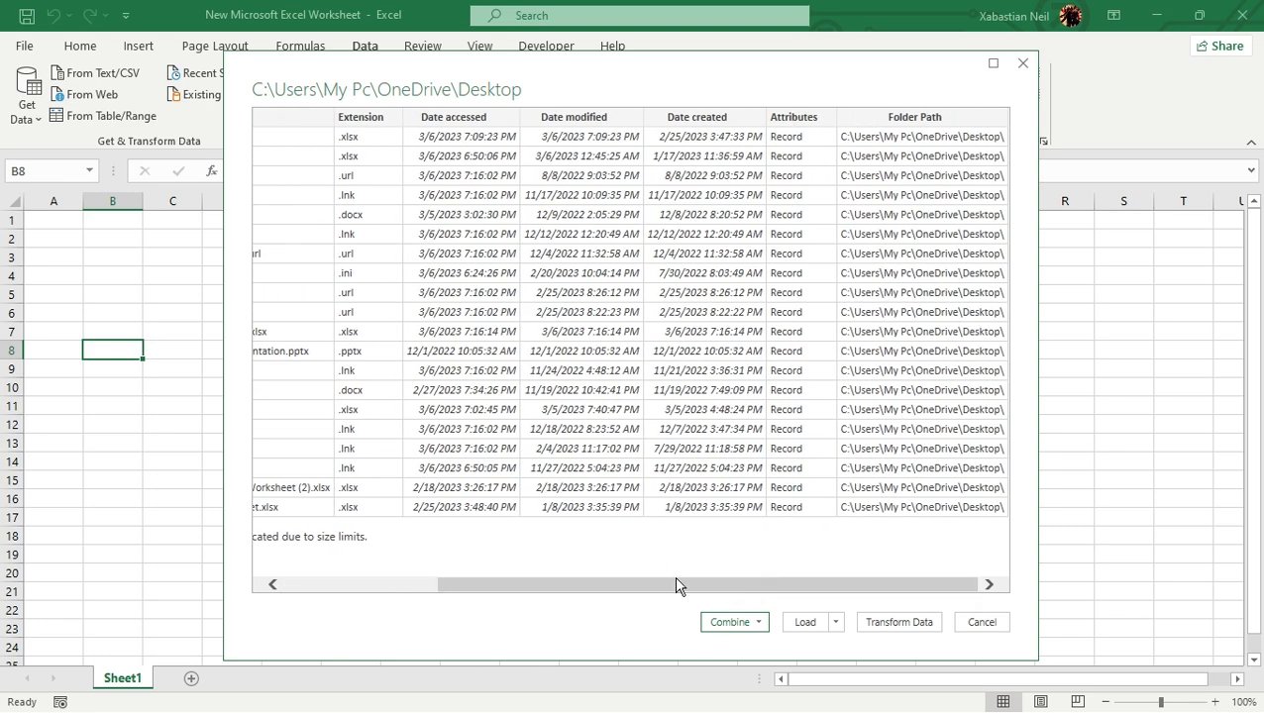
{"action": "left_click_drag", "start_coordinate": [783, 593], "coordinate": [535, 565]}
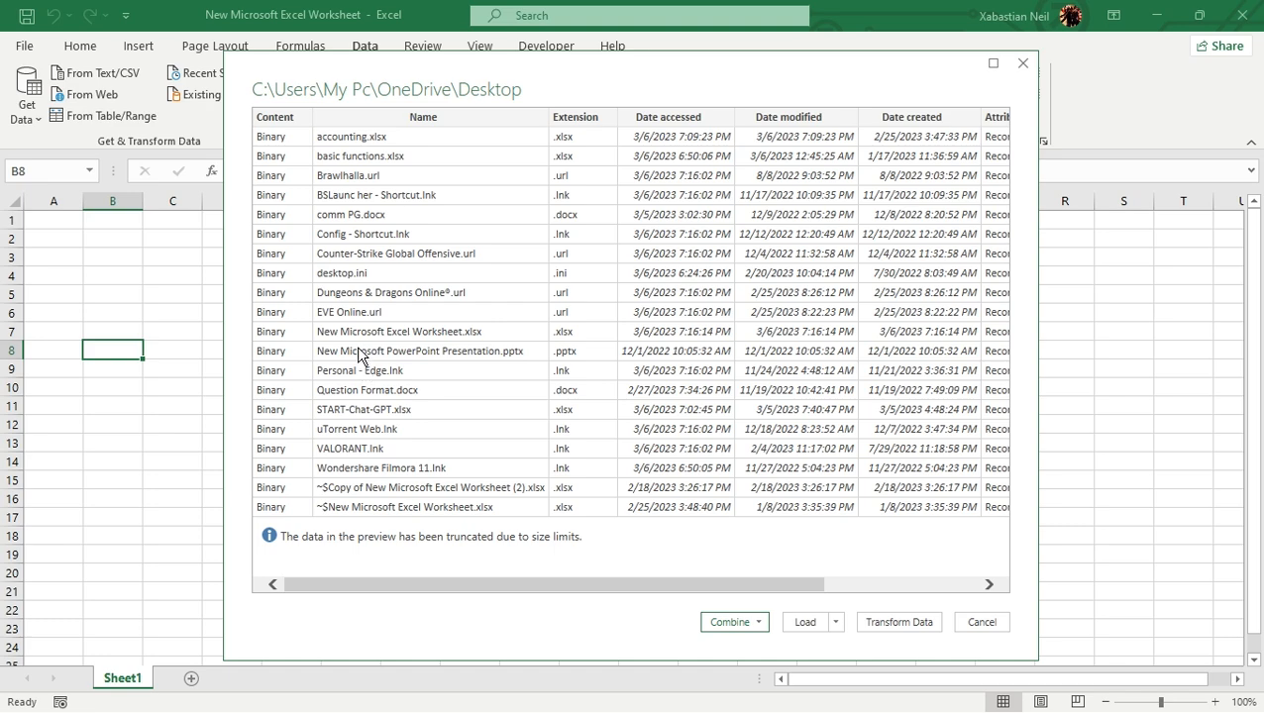
{"action": "left_click", "coordinate": [1023, 64]}
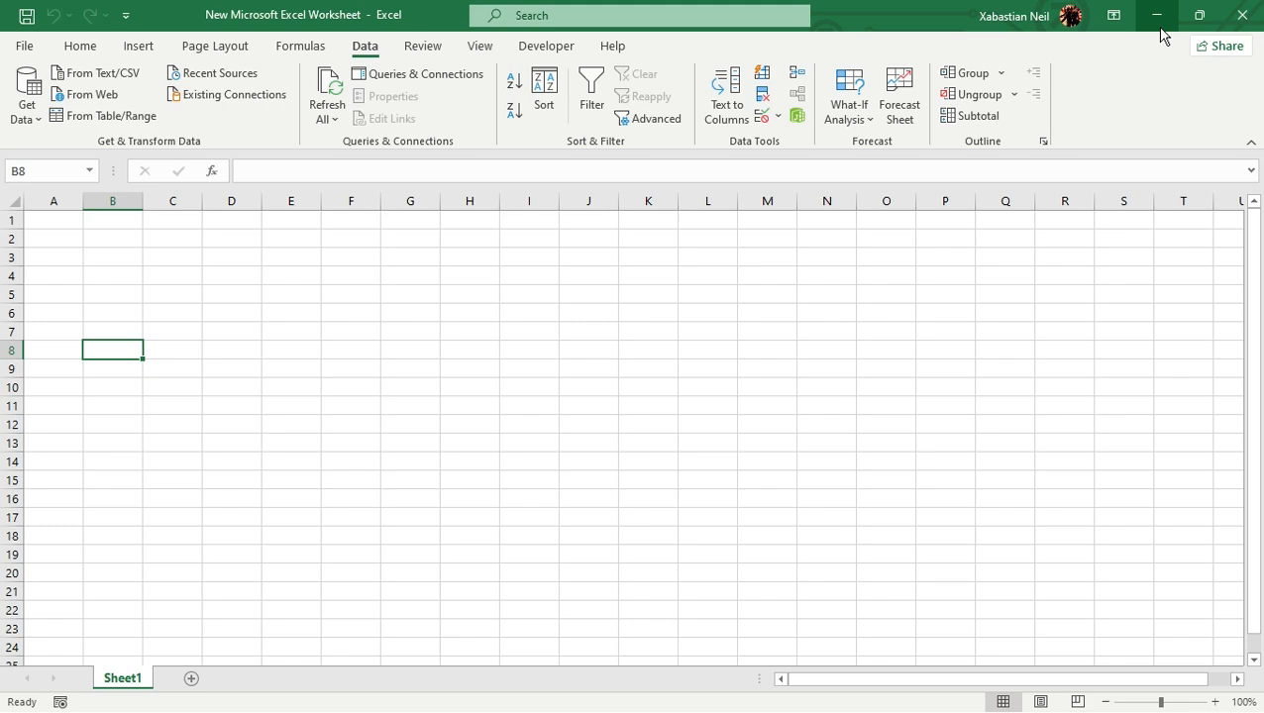
- Start a data import from the jjk folder on Local Disk (H:) and choose to combine and transform its files
{"action": "left_click", "coordinate": [351, 349]}
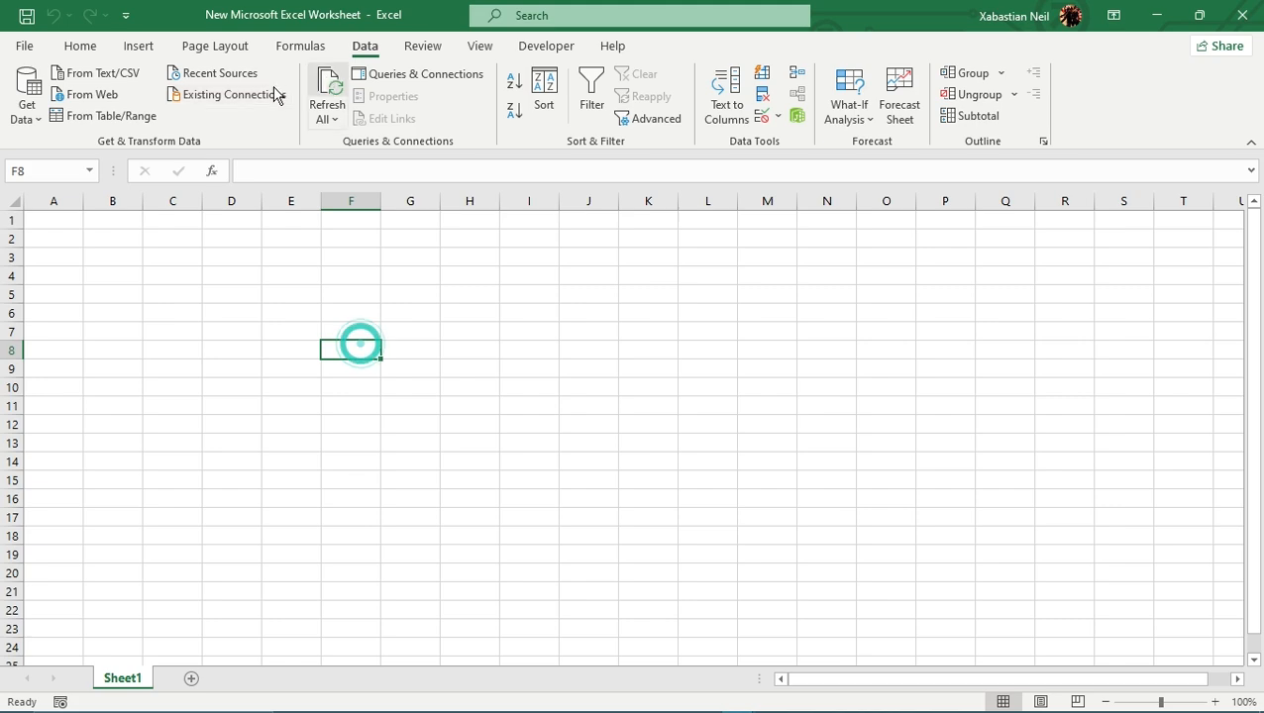
{"action": "left_click", "coordinate": [27, 99]}
{"action": "mouse_move", "coordinate": [144, 166]}
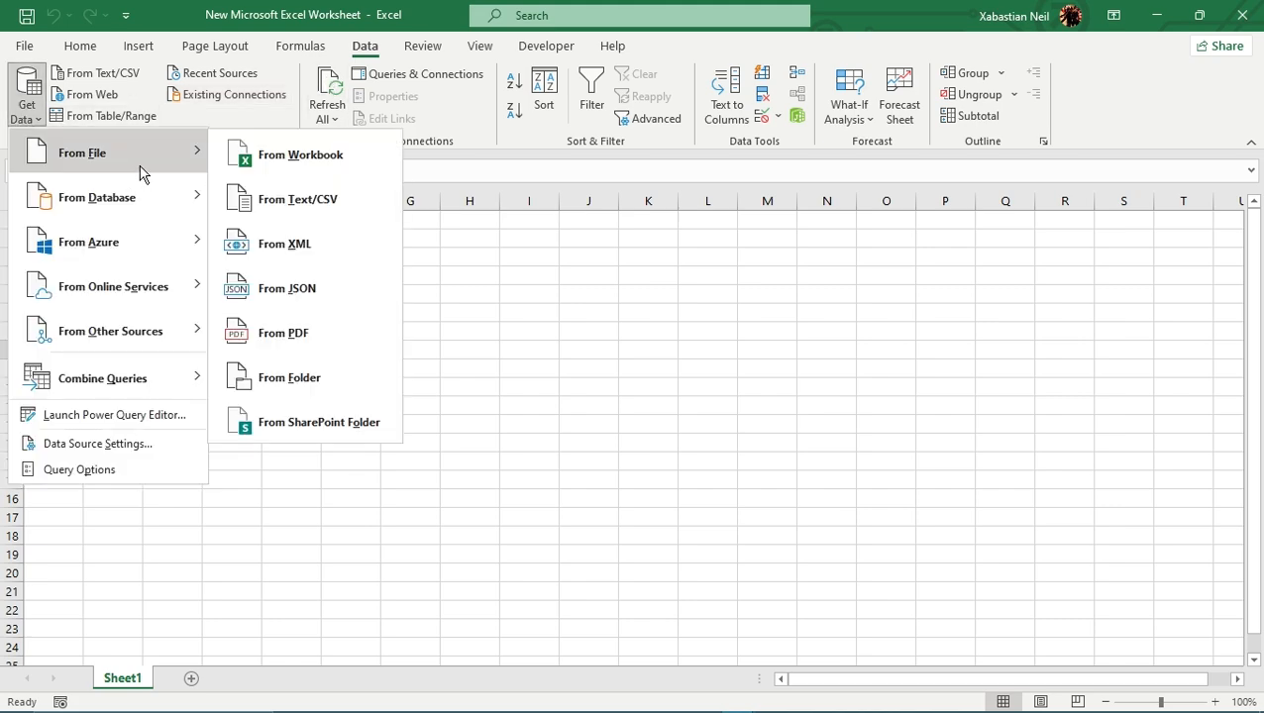
{"action": "left_click", "coordinate": [320, 382]}
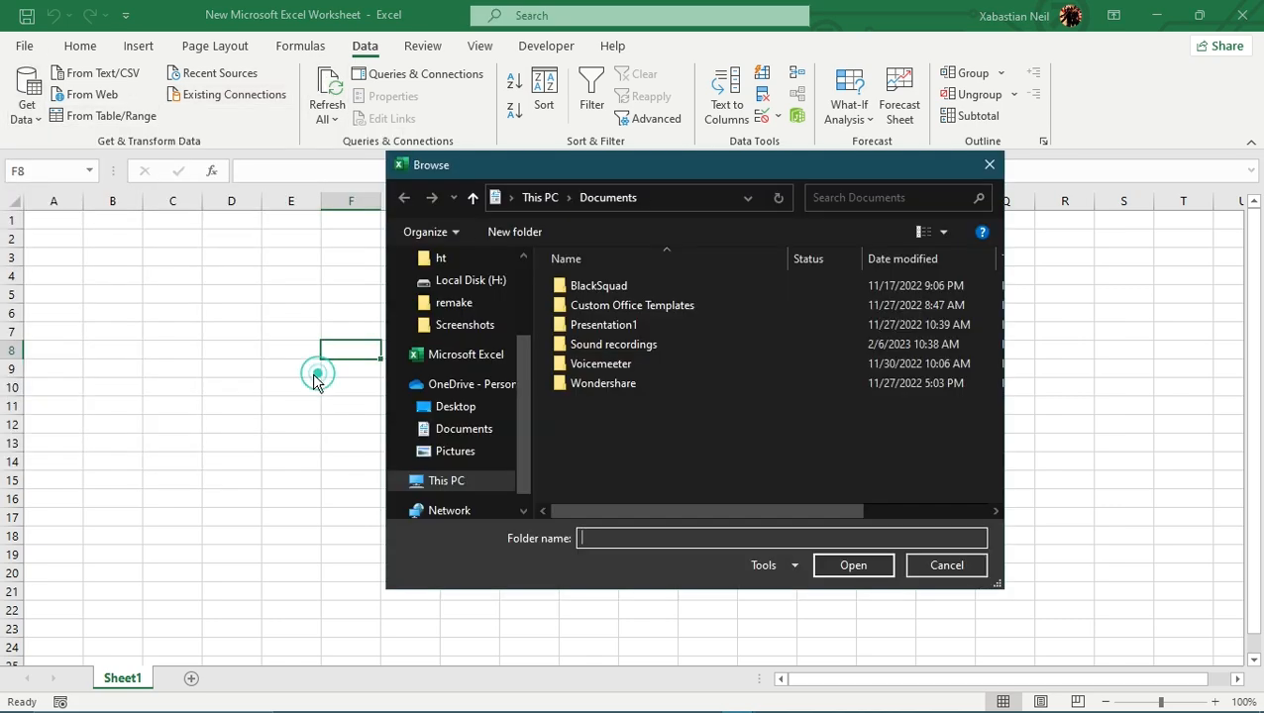
{"action": "left_click", "coordinate": [461, 281]}
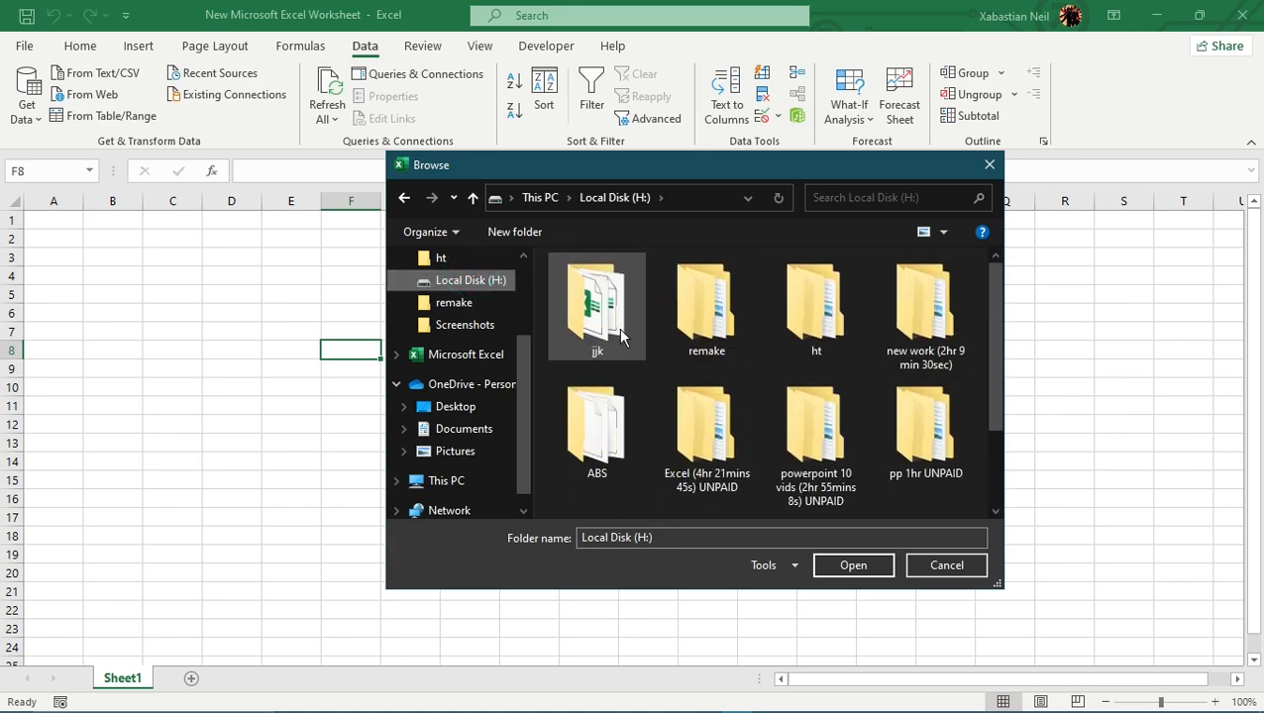
{"action": "left_click", "coordinate": [607, 302]}
{"action": "double_click", "coordinate": [607, 303]}
{"action": "left_click", "coordinate": [858, 568]}
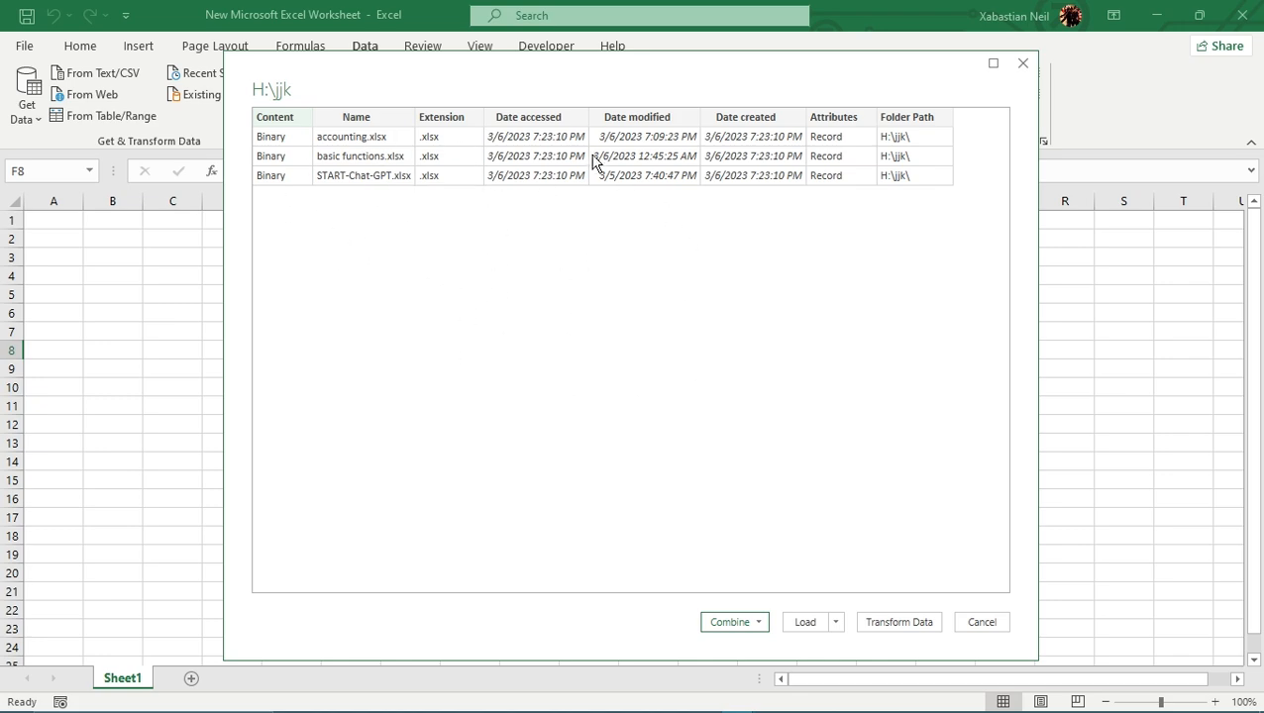
{"action": "left_click", "coordinate": [738, 625]}
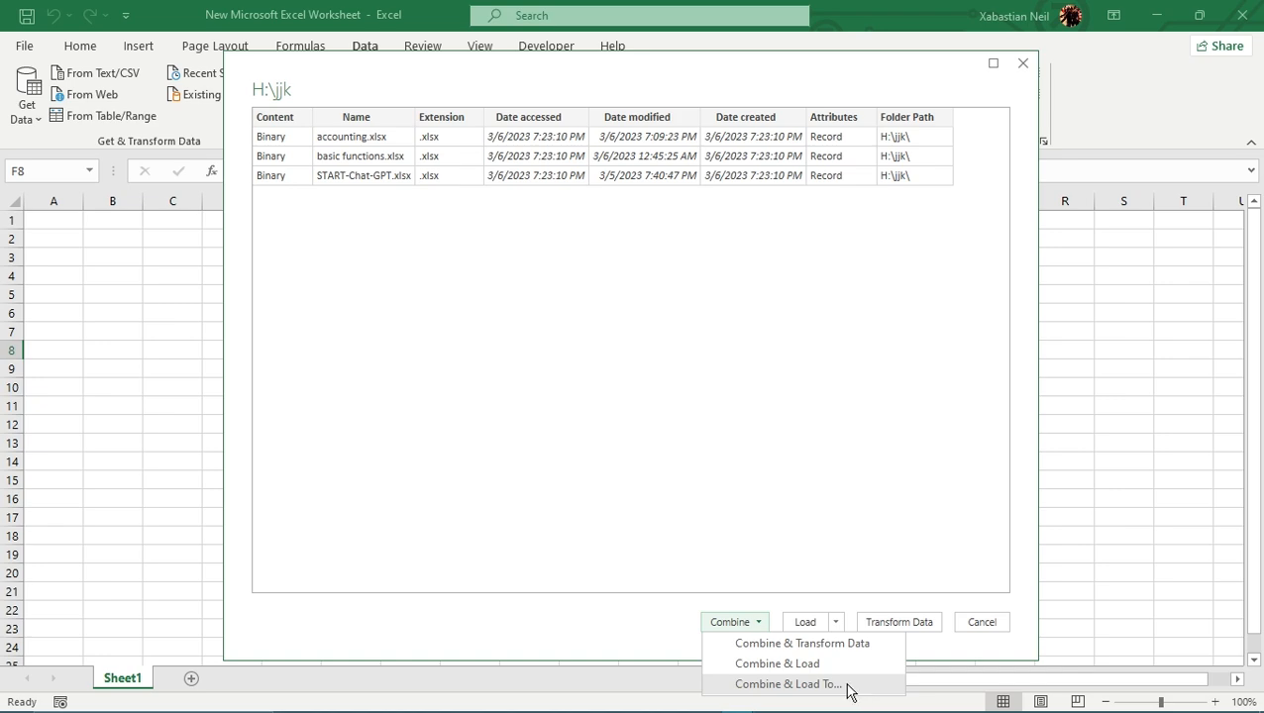
{"action": "left_click", "coordinate": [853, 652]}
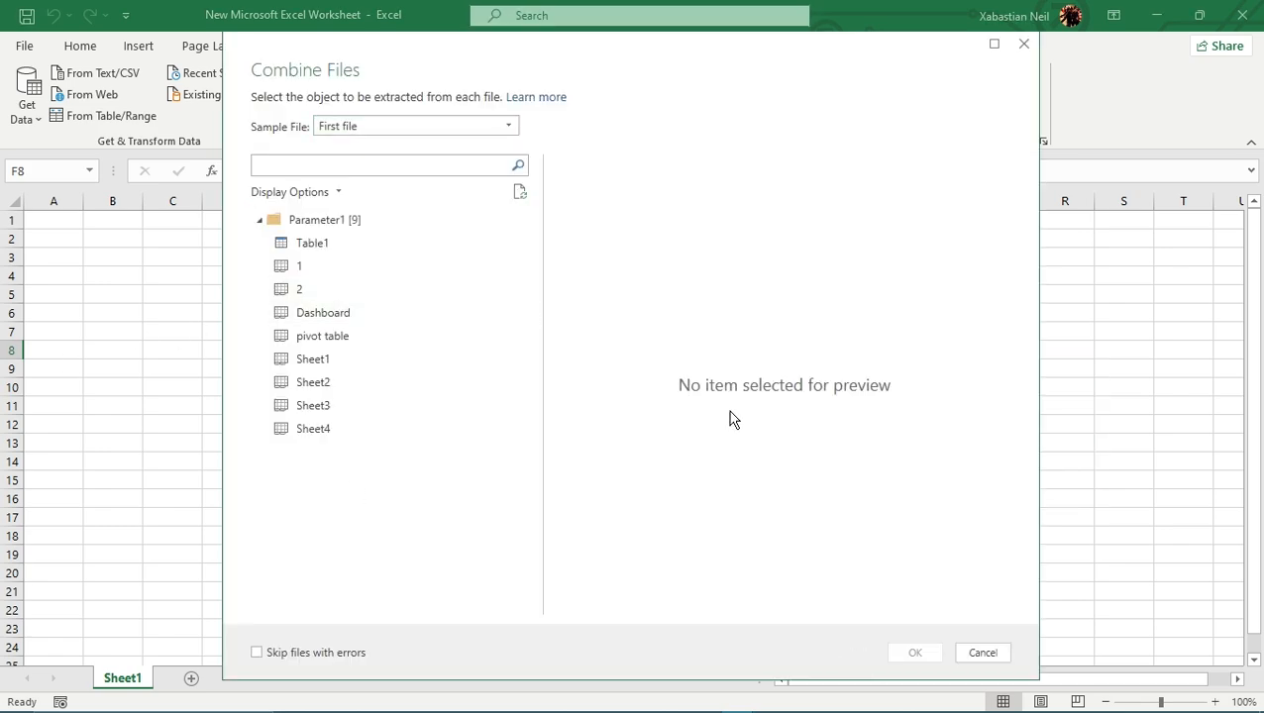
- Preview Table1, sheet 1, Dashboard, pivot table, Sheet1, Sheet2 and Sheet3 of the first file as candidate objects to extract
{"action": "left_click", "coordinate": [338, 247]}
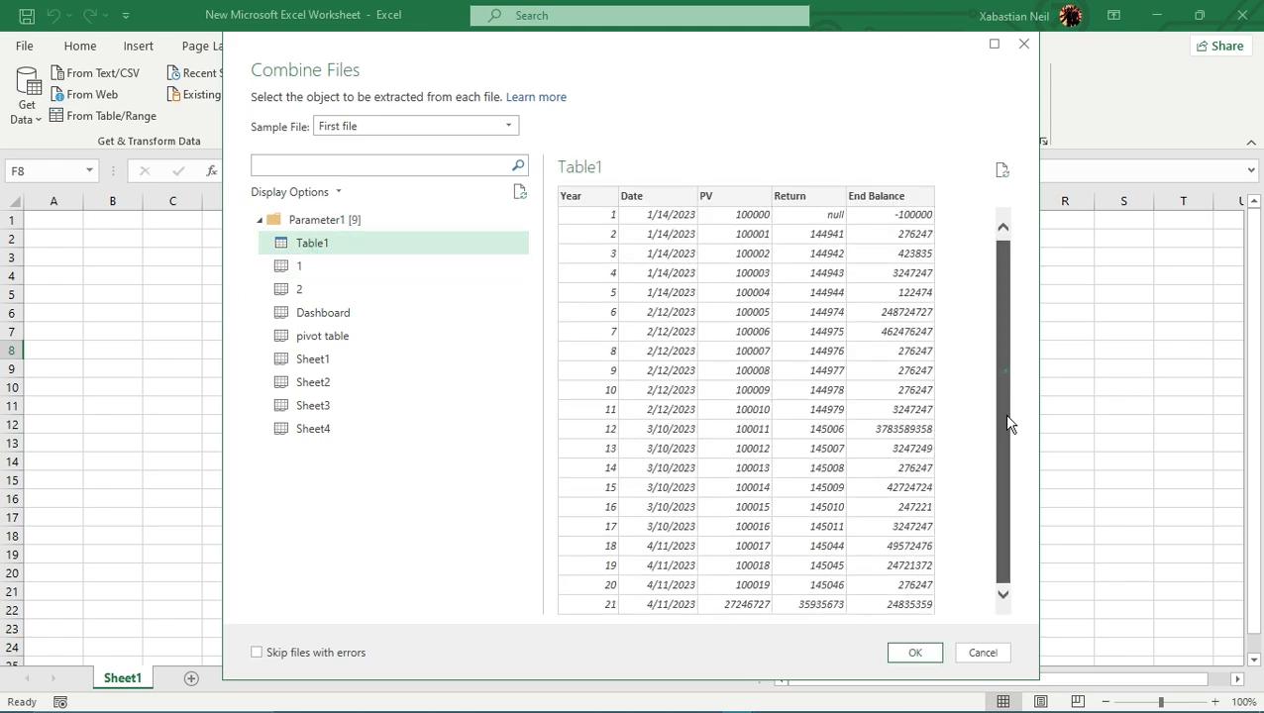
{"action": "left_click", "coordinate": [313, 266]}
{"action": "left_click", "coordinate": [327, 313]}
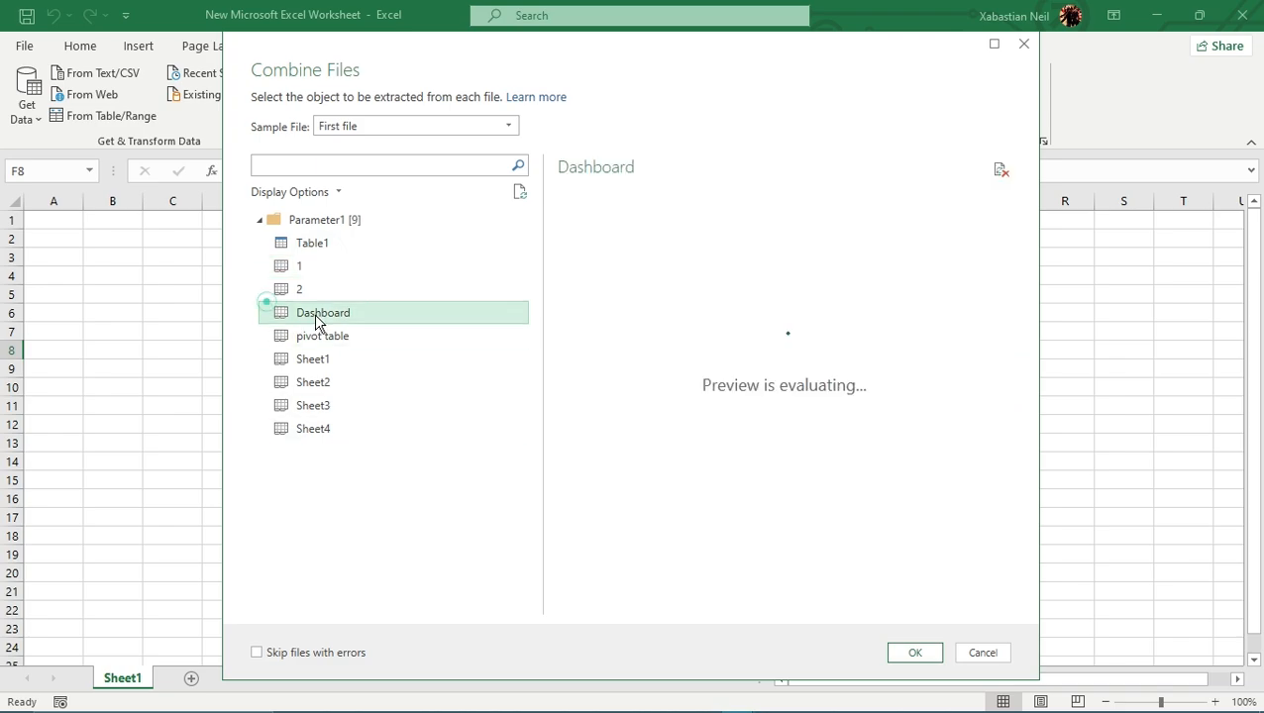
{"action": "left_click", "coordinate": [351, 339]}
{"action": "left_click", "coordinate": [342, 363]}
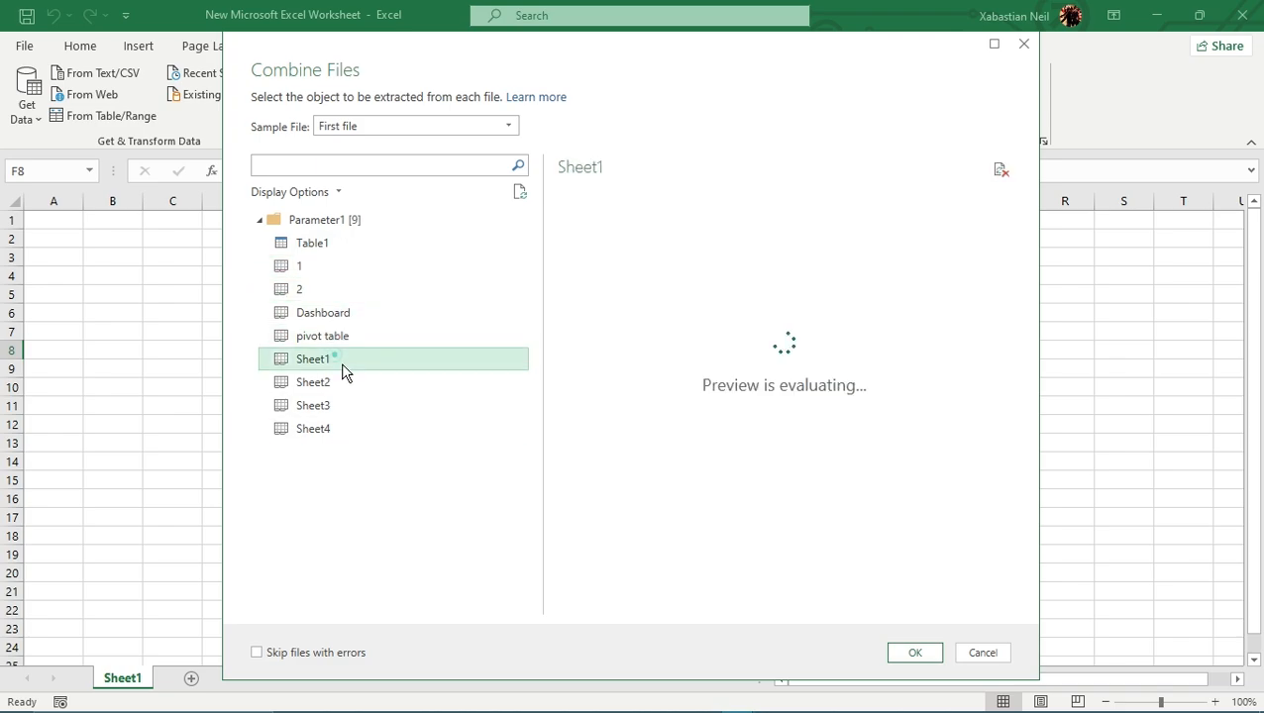
{"action": "left_click", "coordinate": [347, 387]}
{"action": "left_click", "coordinate": [350, 408]}
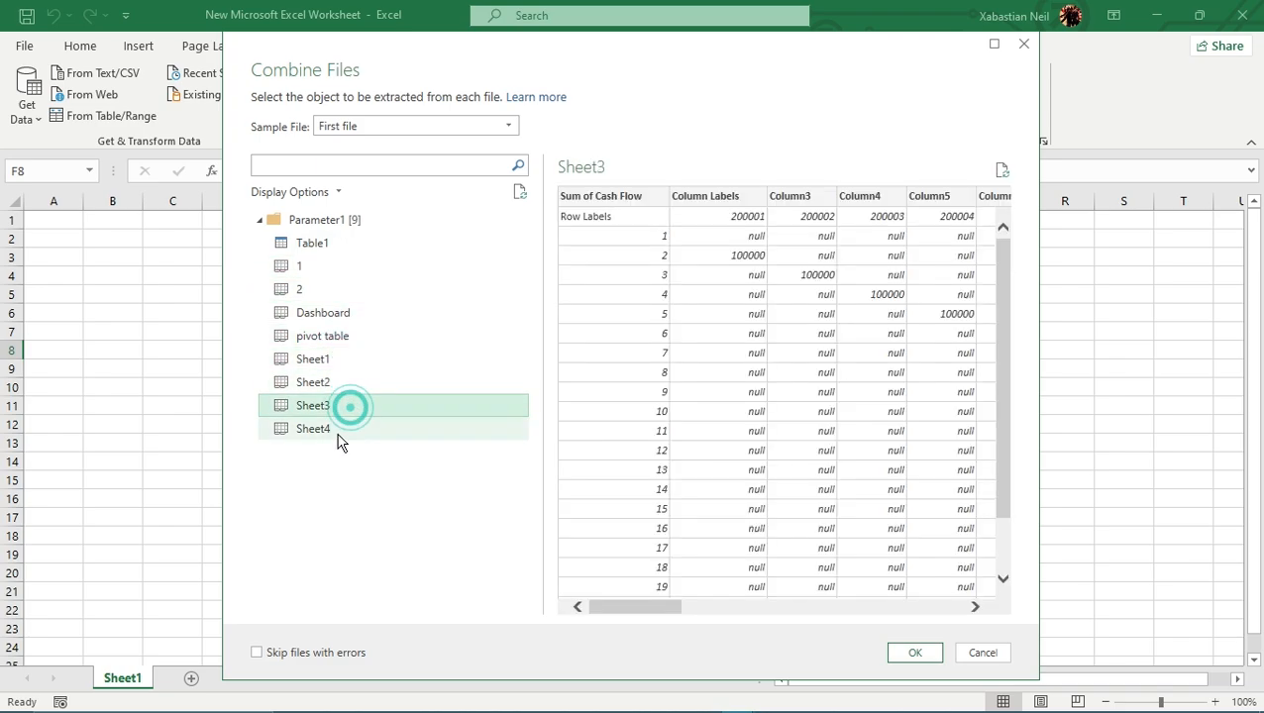
- Combine the files using Sheet4 as the extracted object, skip files with errors, and maximize the resulting query editor window
{"action": "left_click", "coordinate": [337, 430]}
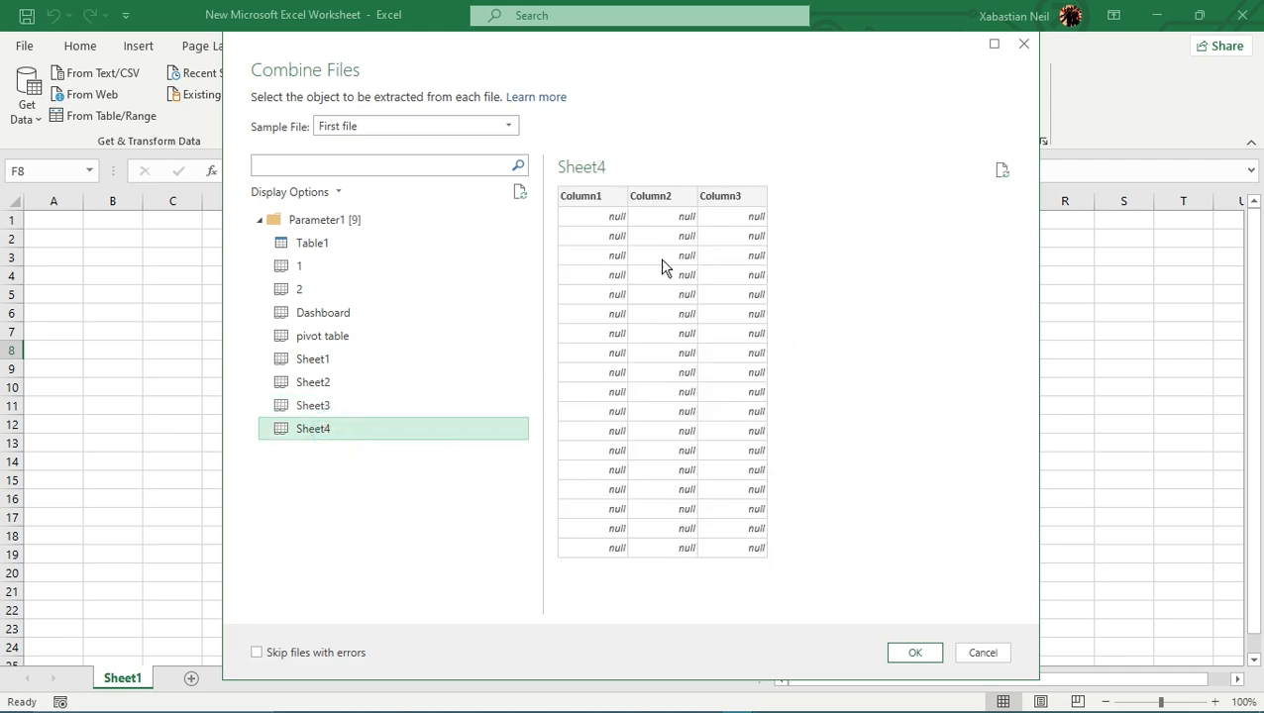
{"action": "left_click", "coordinate": [257, 653]}
{"action": "left_click", "coordinate": [914, 654]}
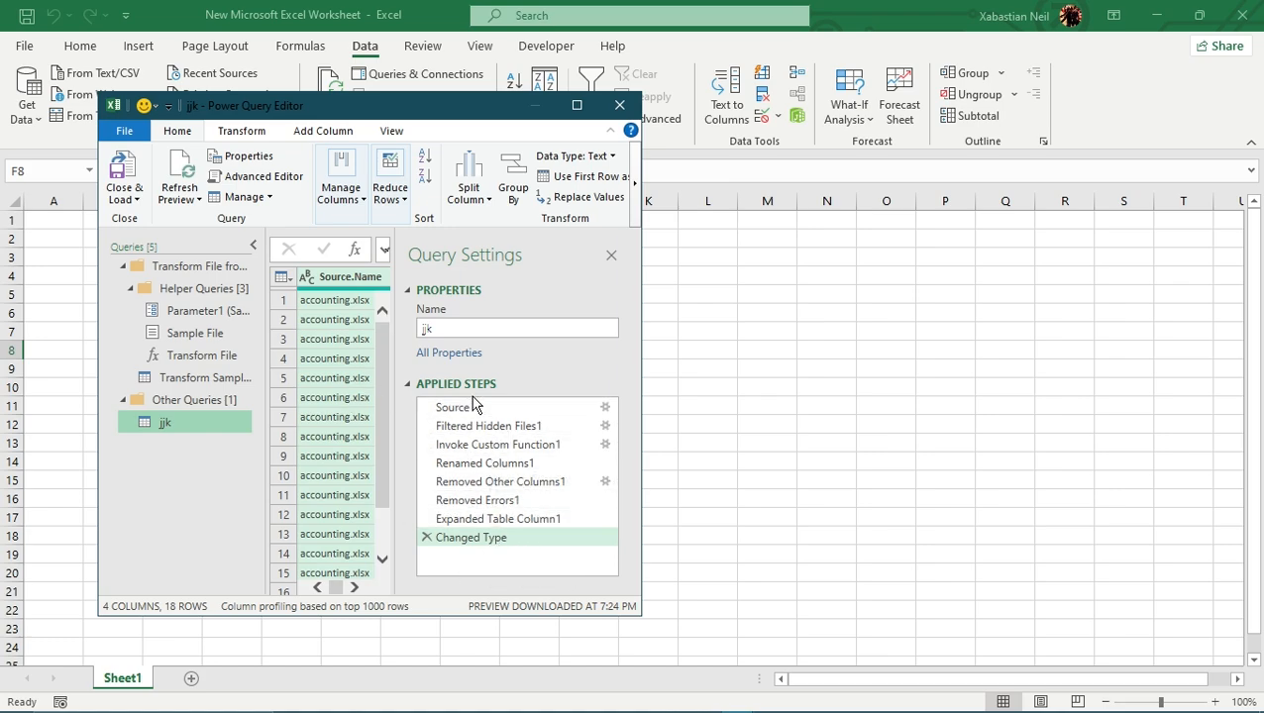
{"action": "left_click", "coordinate": [581, 106]}
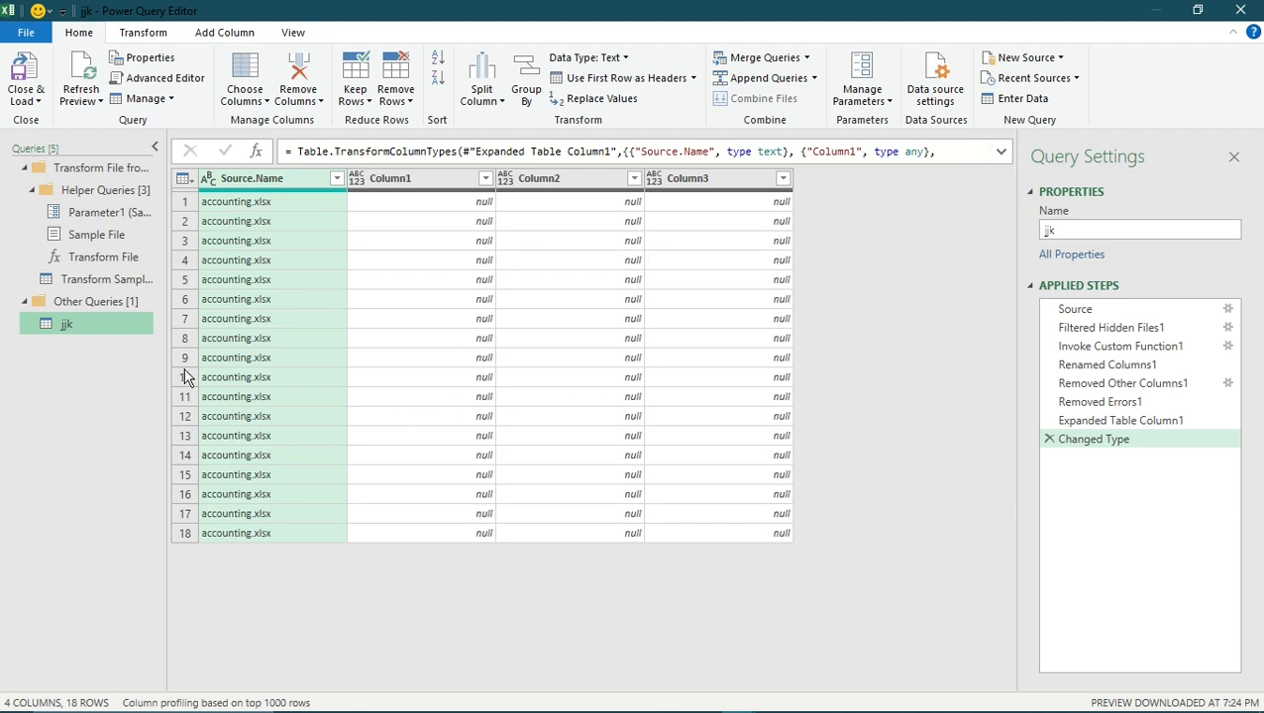
- Review the jjk query's applied steps one by one, from Expanded Table Column1 back to Source
{"action": "left_click", "coordinate": [1171, 421]}
{"action": "left_click", "coordinate": [1138, 401]}
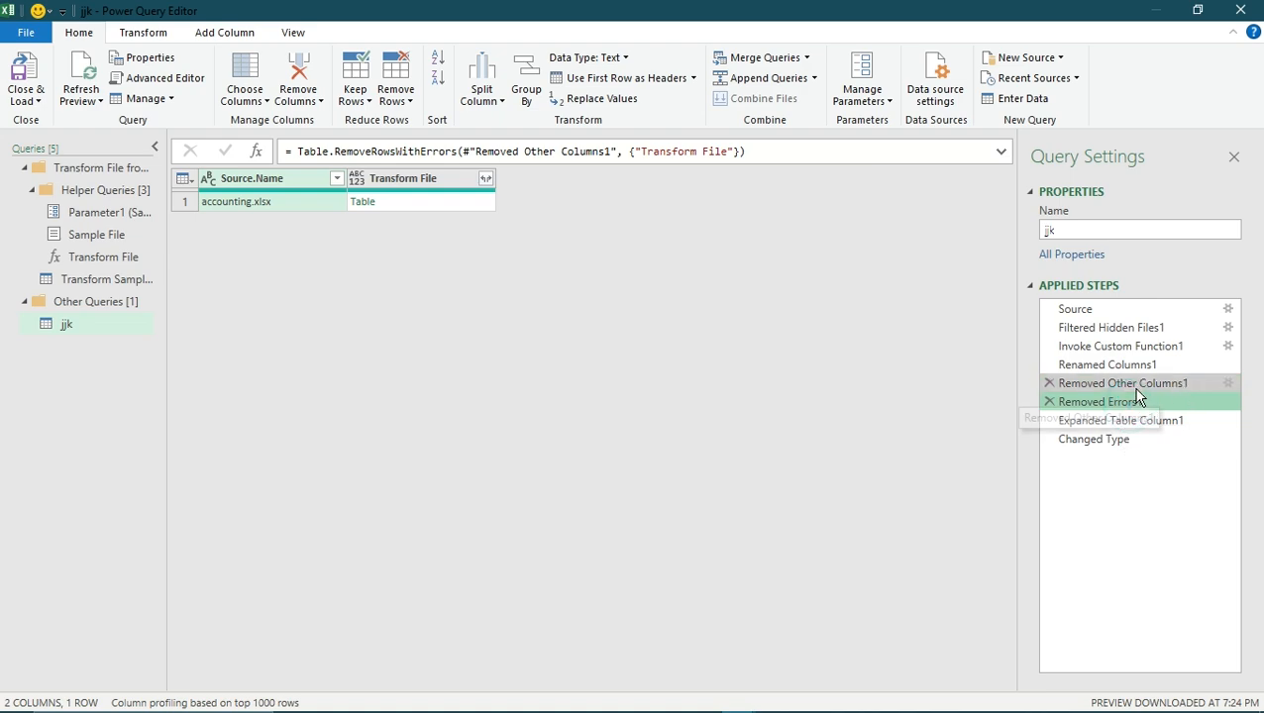
{"action": "left_click", "coordinate": [1140, 385]}
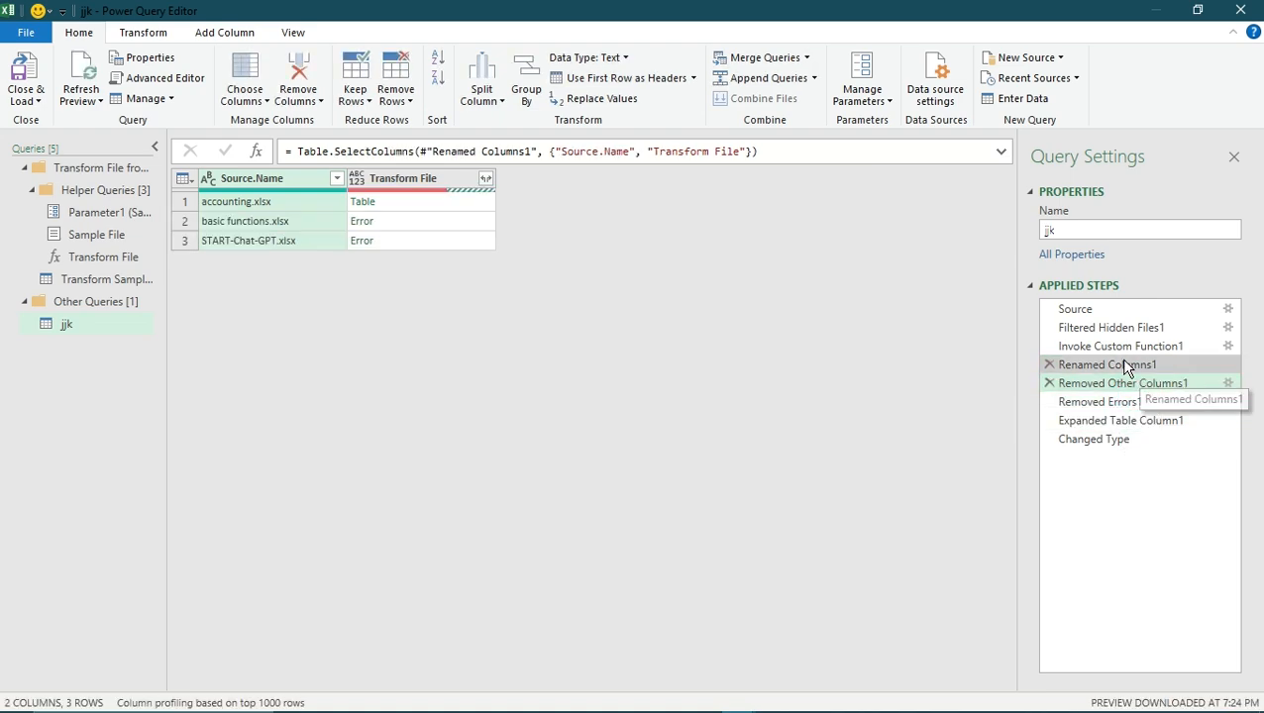
{"action": "left_click", "coordinate": [1127, 365]}
{"action": "left_click", "coordinate": [1122, 346]}
{"action": "left_click", "coordinate": [1094, 327]}
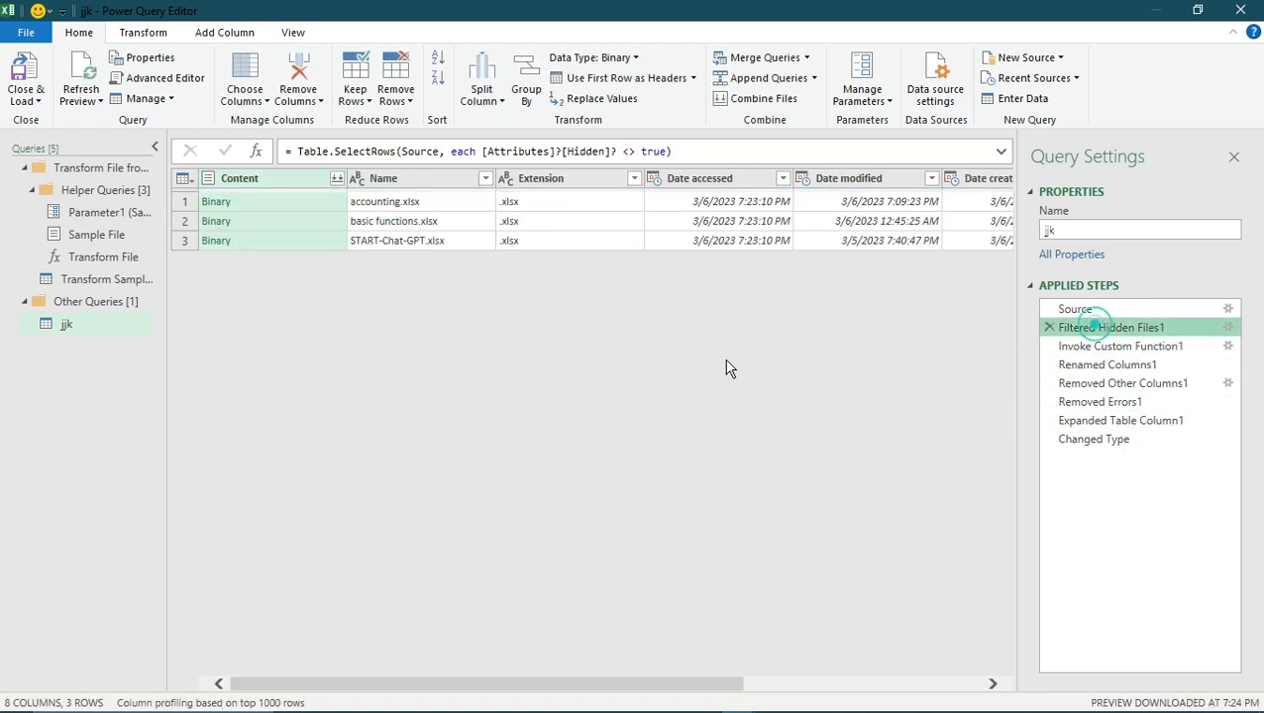
{"action": "left_click", "coordinate": [1135, 313]}
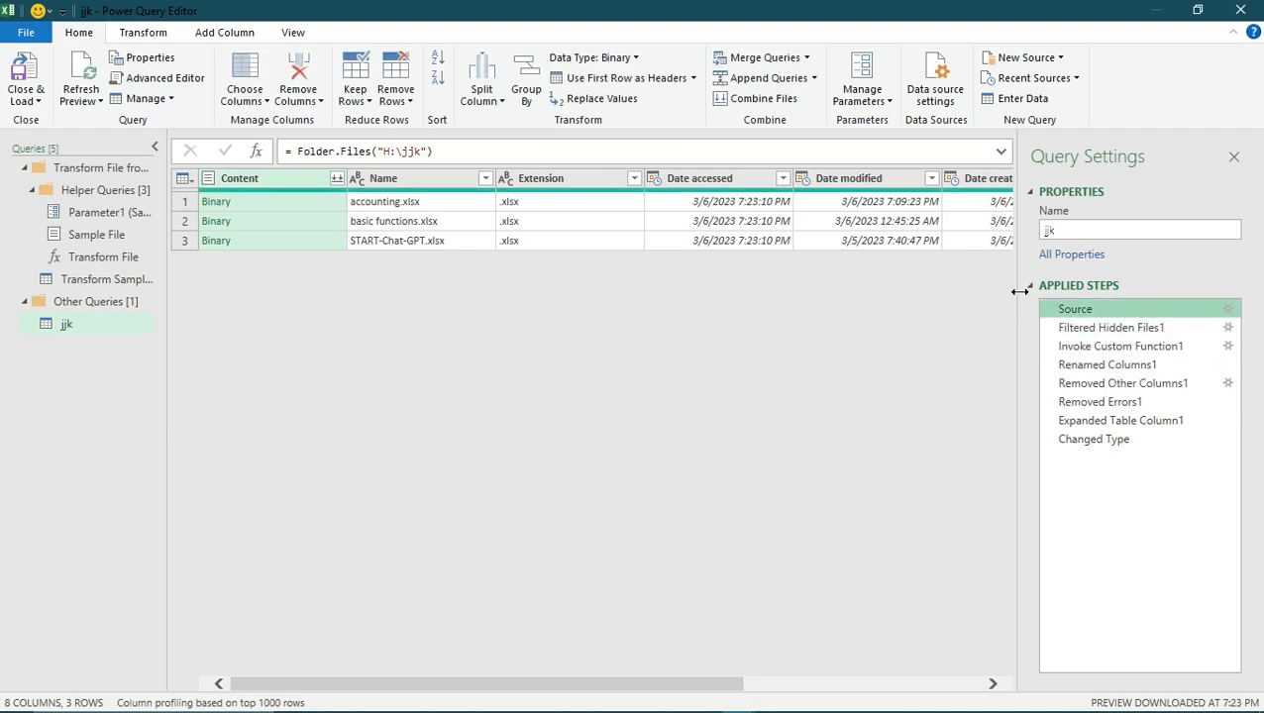
- Inspect the Helper Queries group and the Transform Sample File query, and return to the jjk query
{"action": "left_click", "coordinate": [90, 189]}
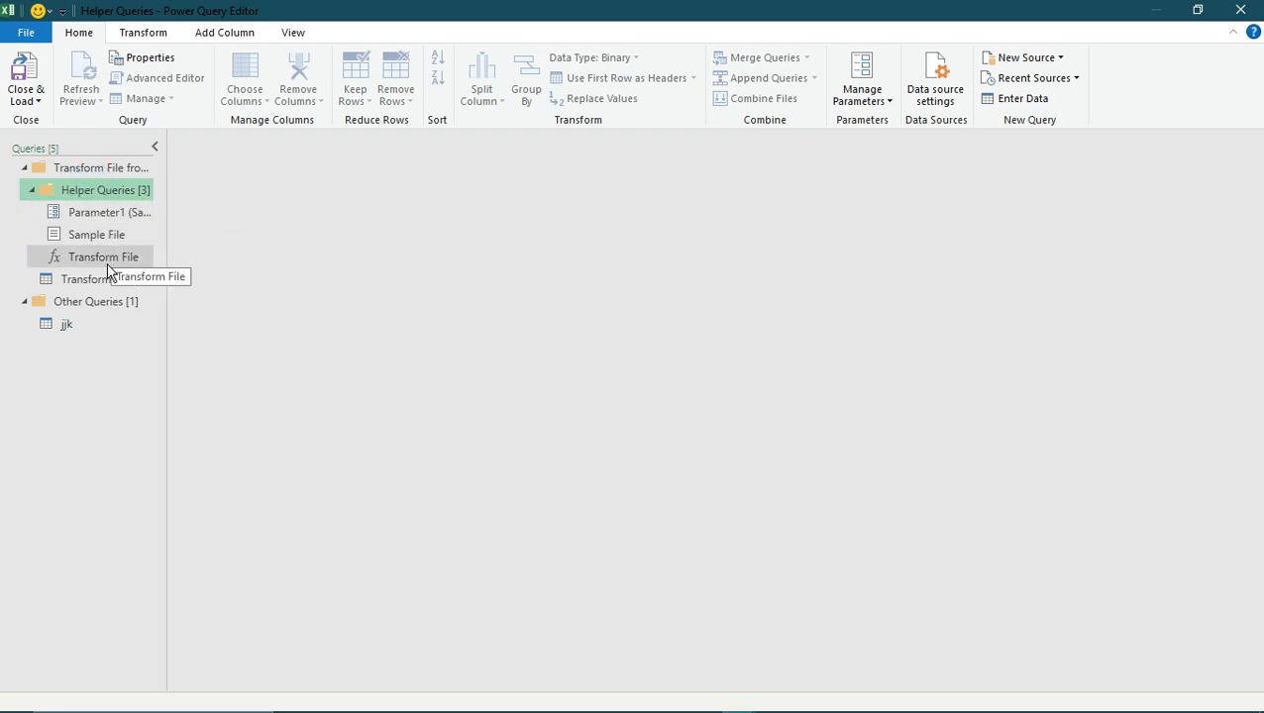
{"action": "left_click", "coordinate": [137, 283]}
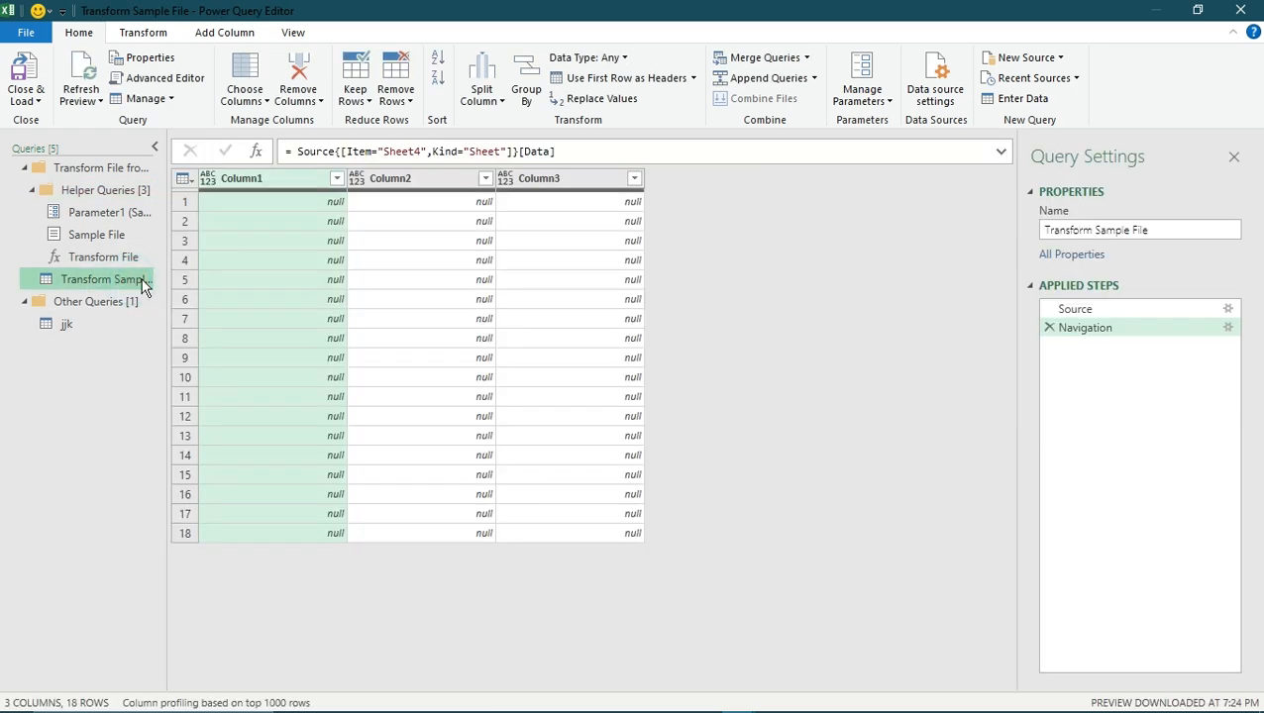
{"action": "left_click", "coordinate": [86, 329]}
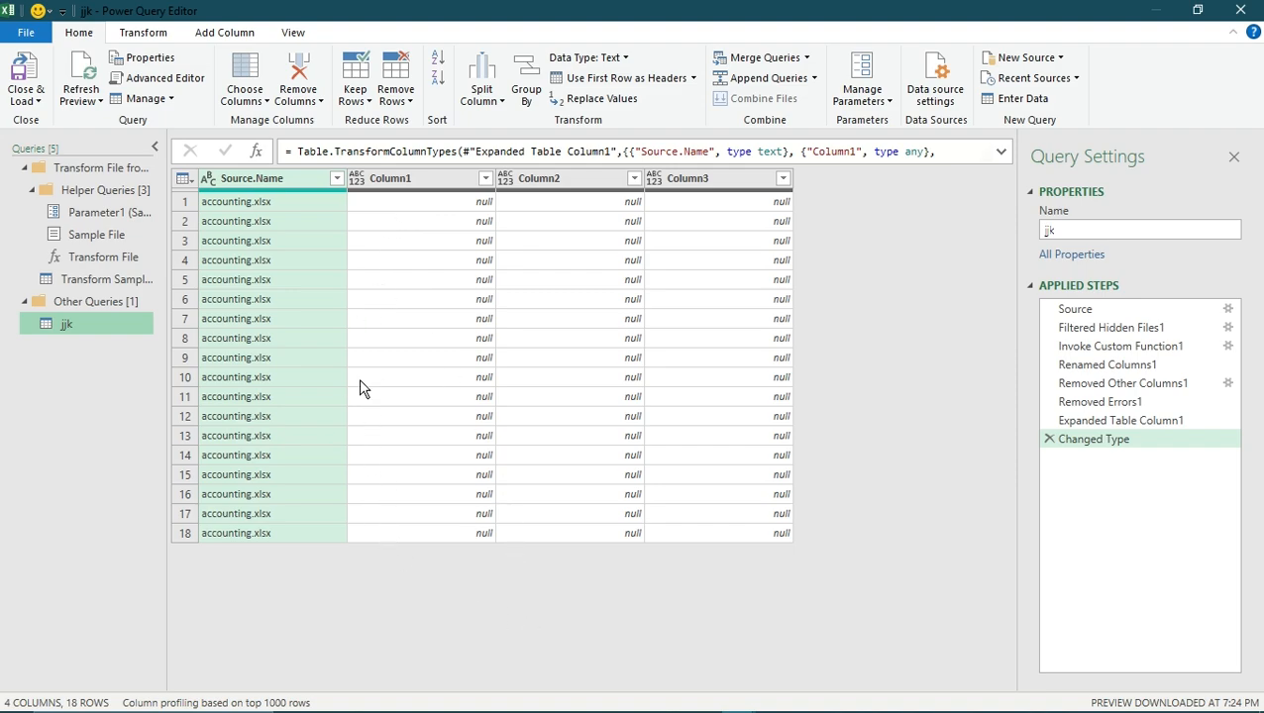
- Remove the rows with errors and the duplicate rows from the jjk query based on Column2
{"action": "left_click", "coordinate": [466, 180]}
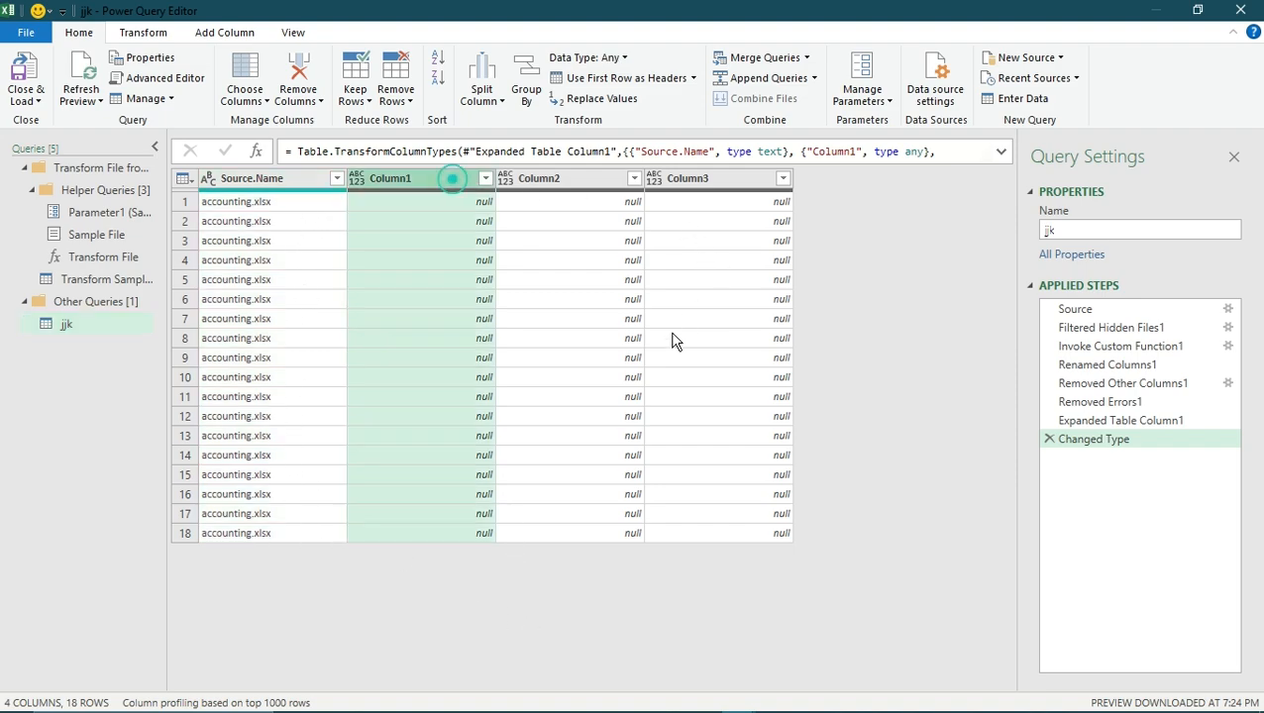
{"action": "left_click", "coordinate": [583, 180]}
{"action": "left_click", "coordinate": [596, 221]}
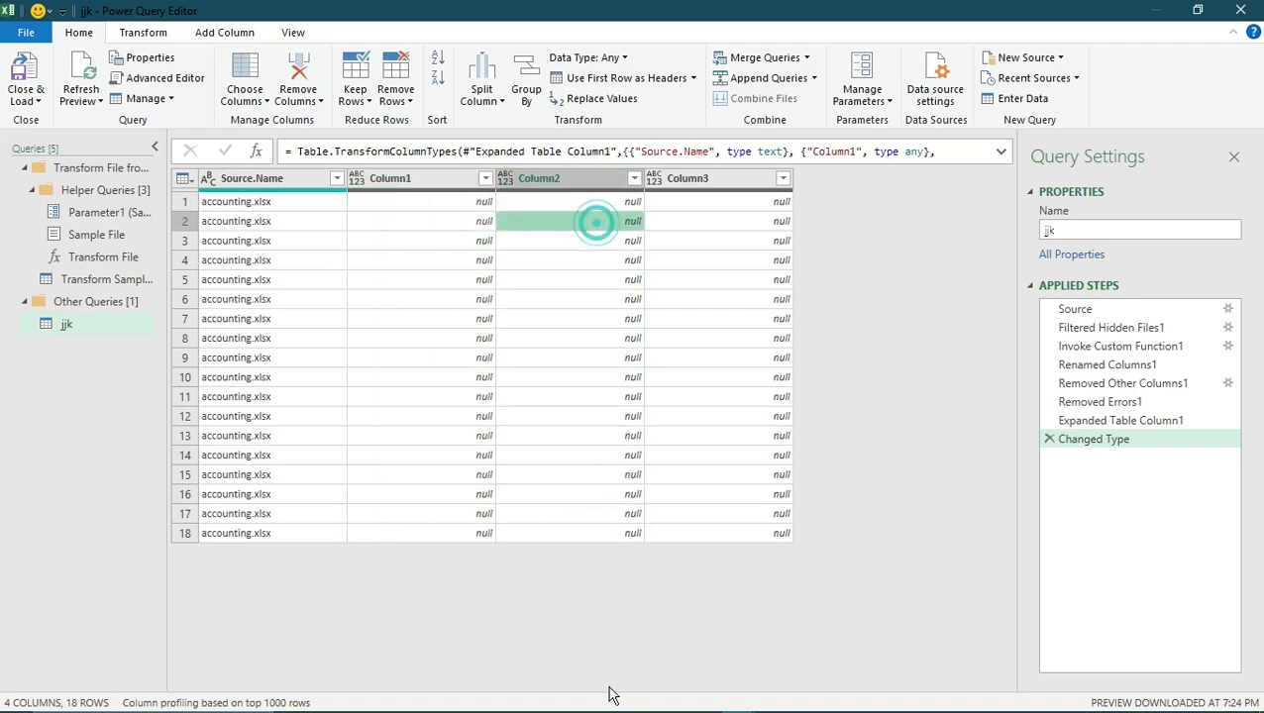
{"action": "left_click", "coordinate": [562, 181]}
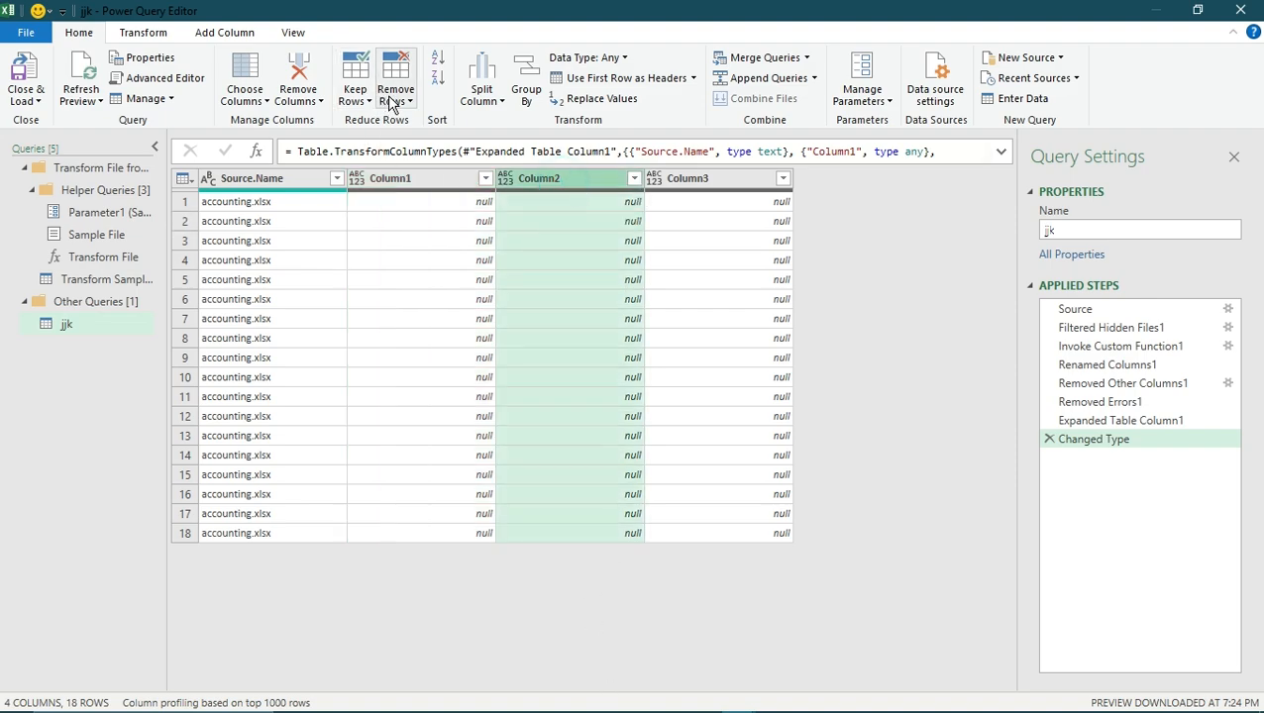
{"action": "left_click", "coordinate": [395, 101]}
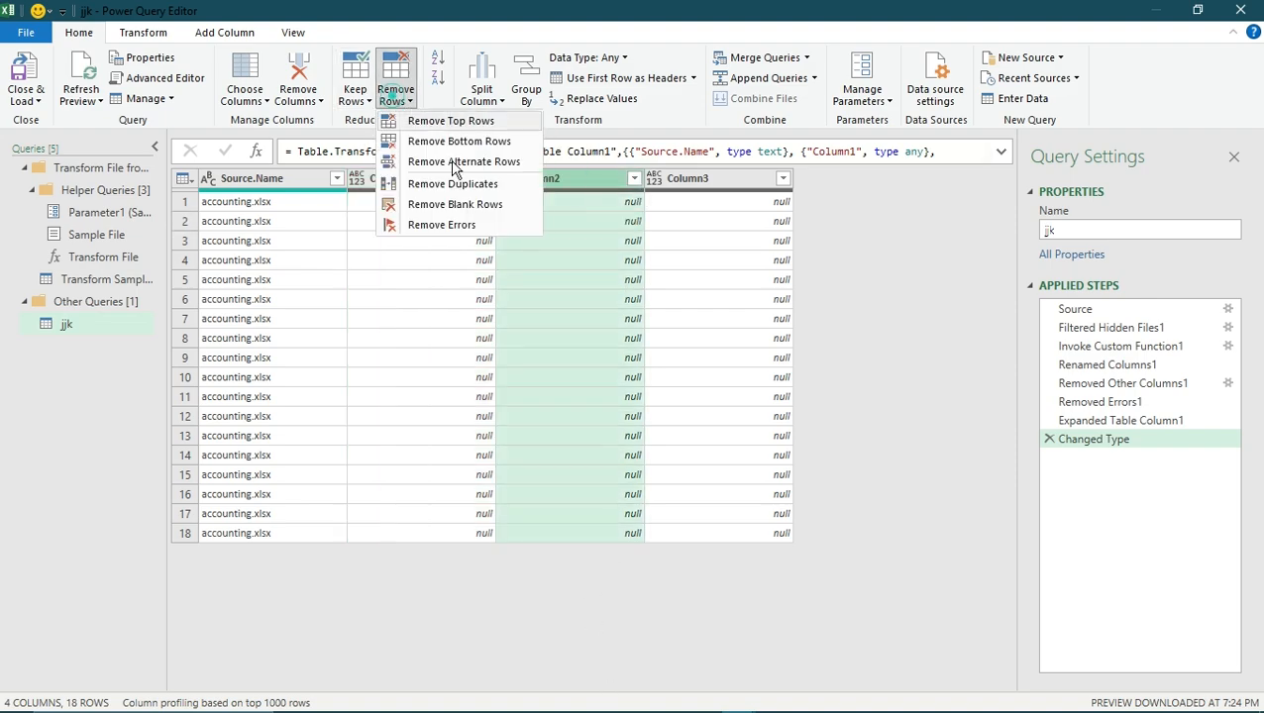
{"action": "left_click", "coordinate": [463, 227]}
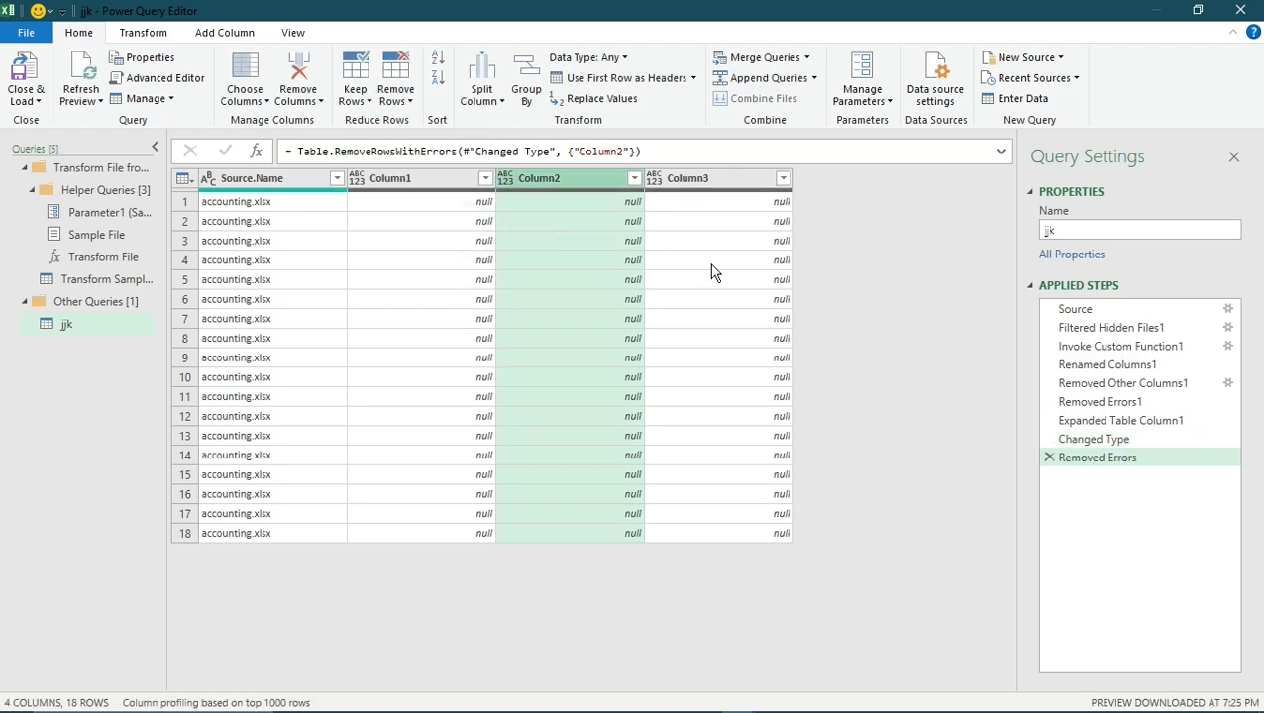
{"action": "left_click", "coordinate": [398, 100]}
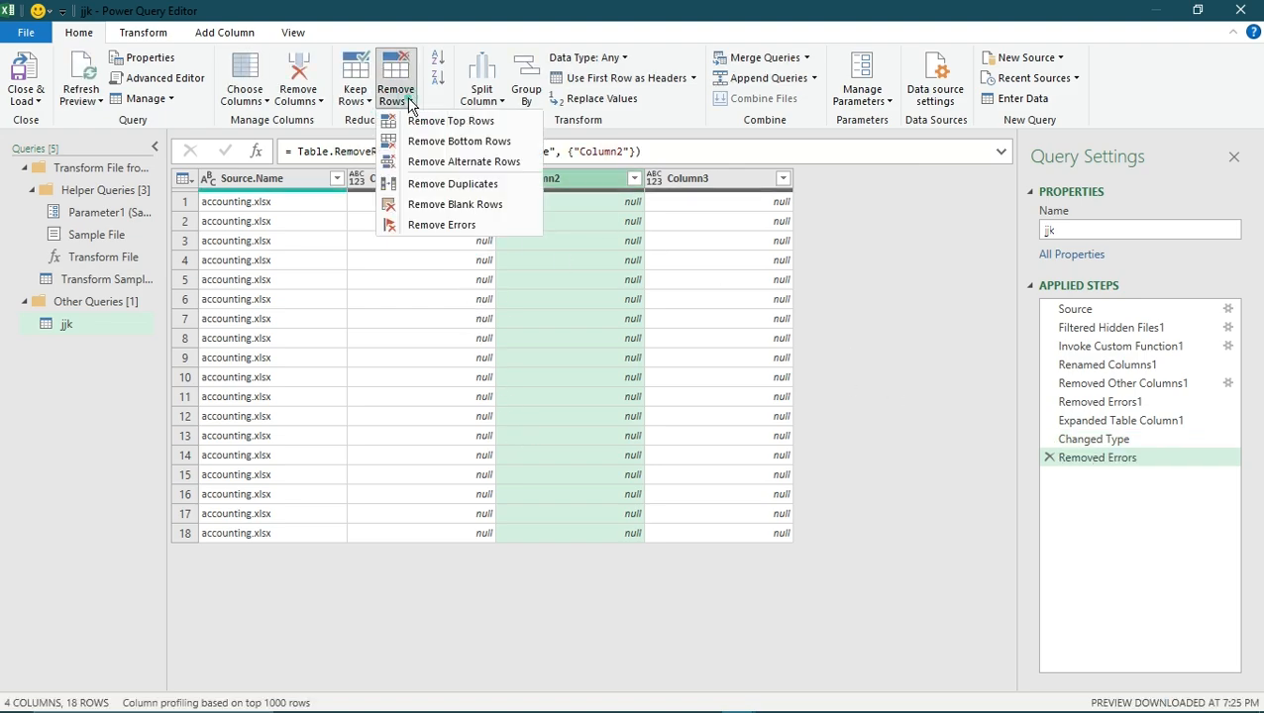
{"action": "left_click", "coordinate": [500, 185]}
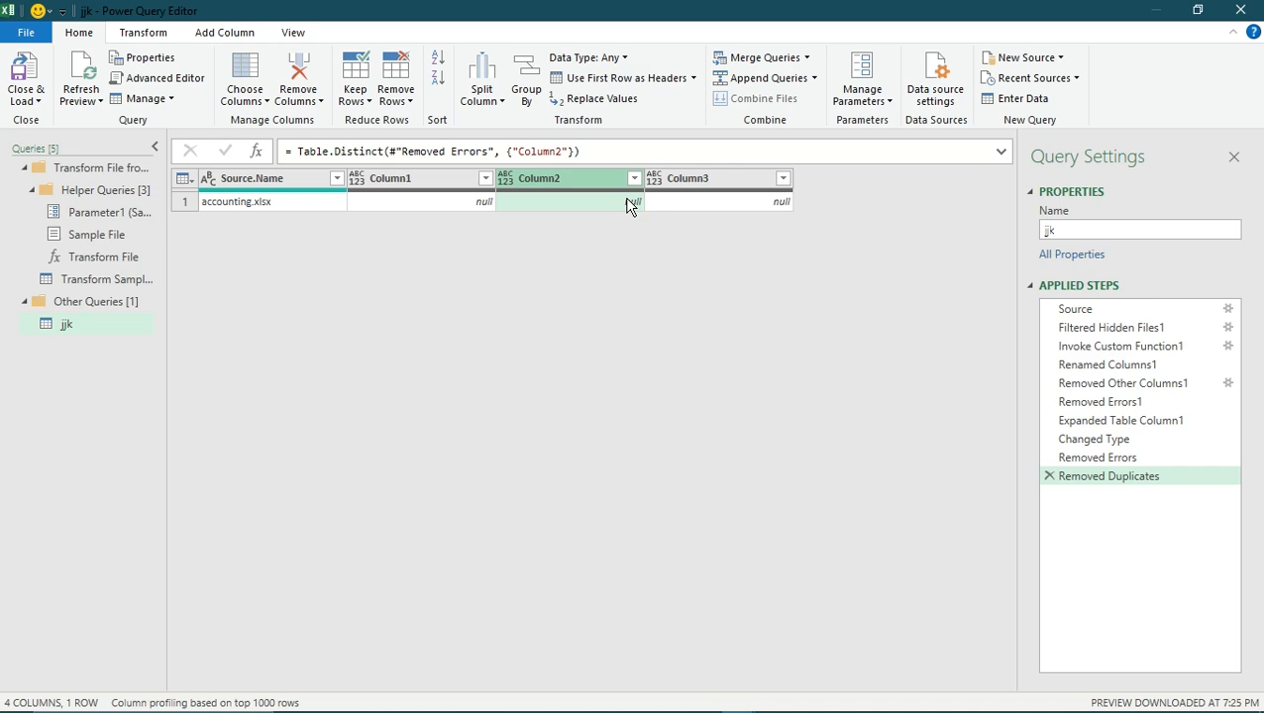
- Open the merge settings for the jjk query, select Source.Name and Column1 through Column3 as matching columns, and leave without merging
{"action": "left_click", "coordinate": [767, 57]}
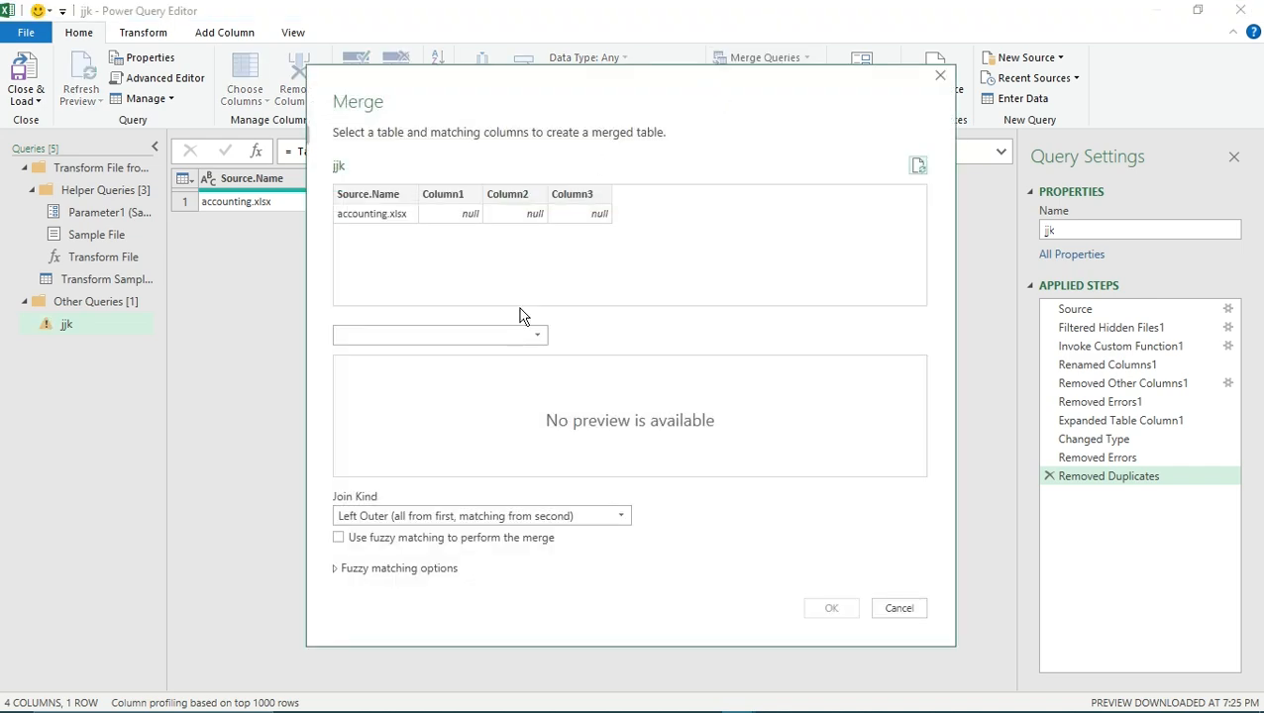
{"action": "left_click", "coordinate": [374, 216]}
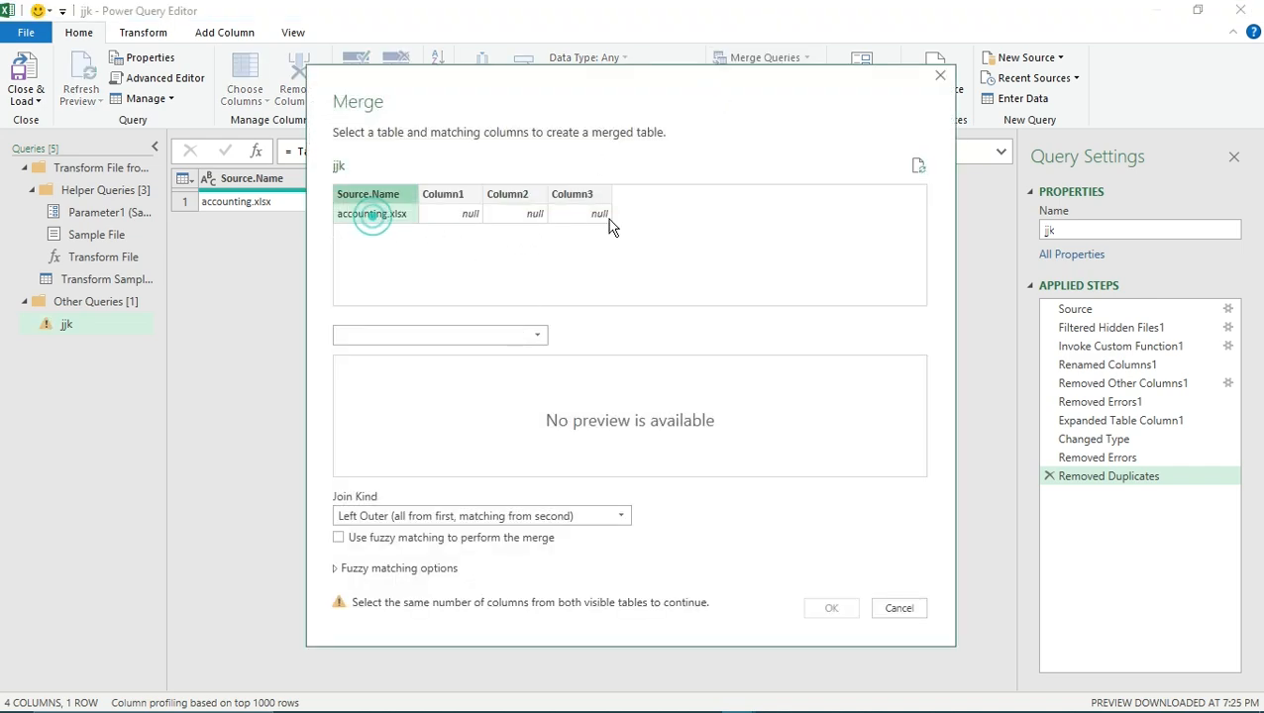
{"action": "left_click", "coordinate": [458, 214]}
{"action": "left_click", "coordinate": [516, 212]}
{"action": "left_click", "coordinate": [599, 216], "text": "ctrl"}
{"action": "left_click", "coordinate": [459, 206], "text": "ctrl"}
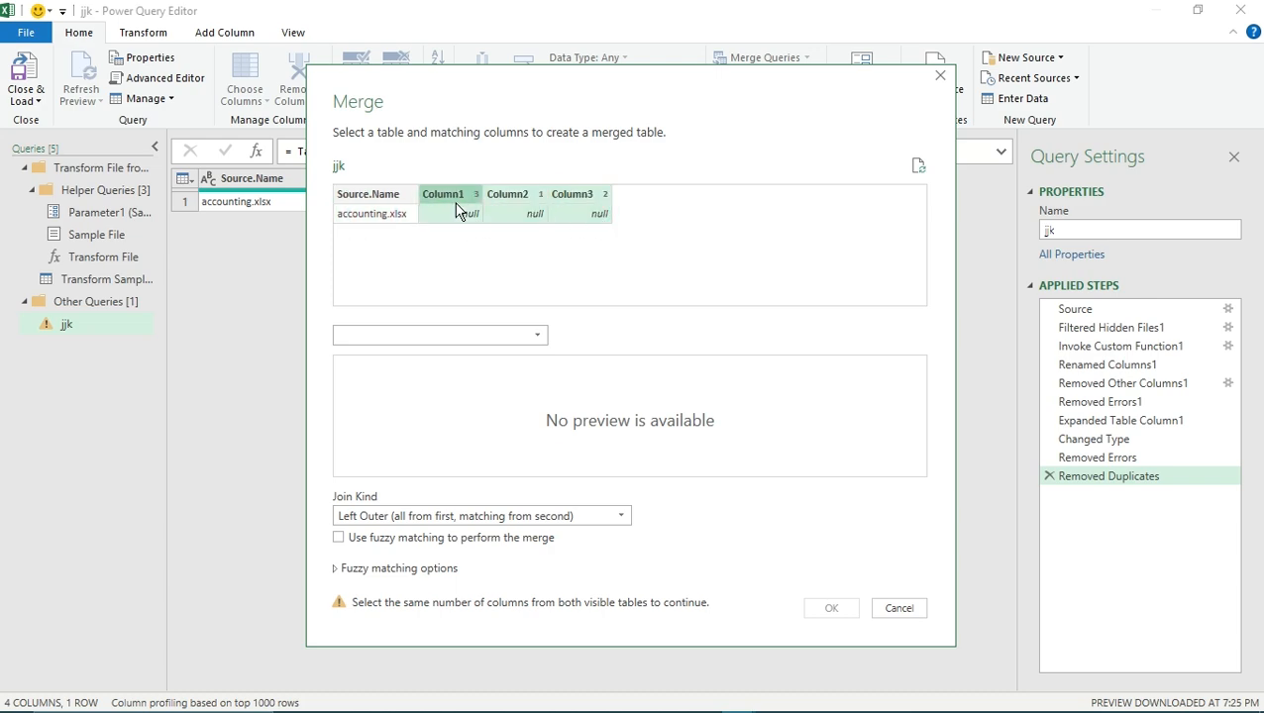
{"action": "left_click", "coordinate": [369, 208], "text": "ctrl"}
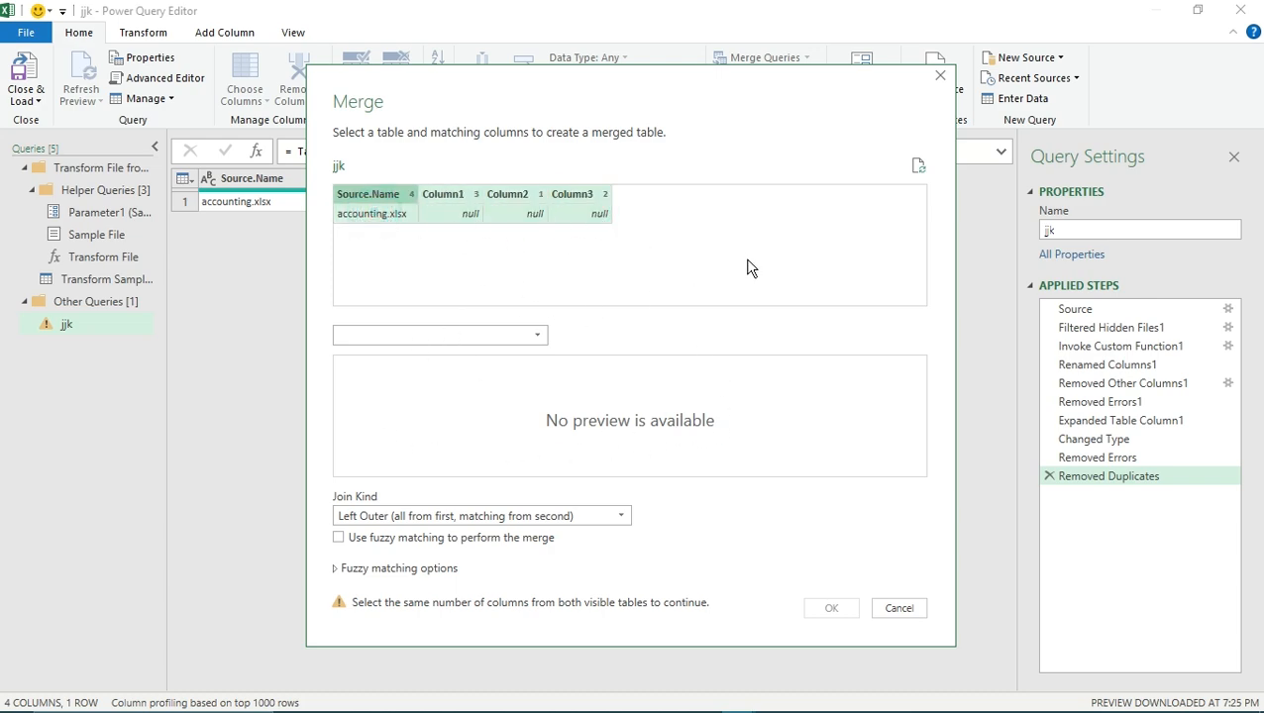
{"action": "left_click", "coordinate": [942, 78]}
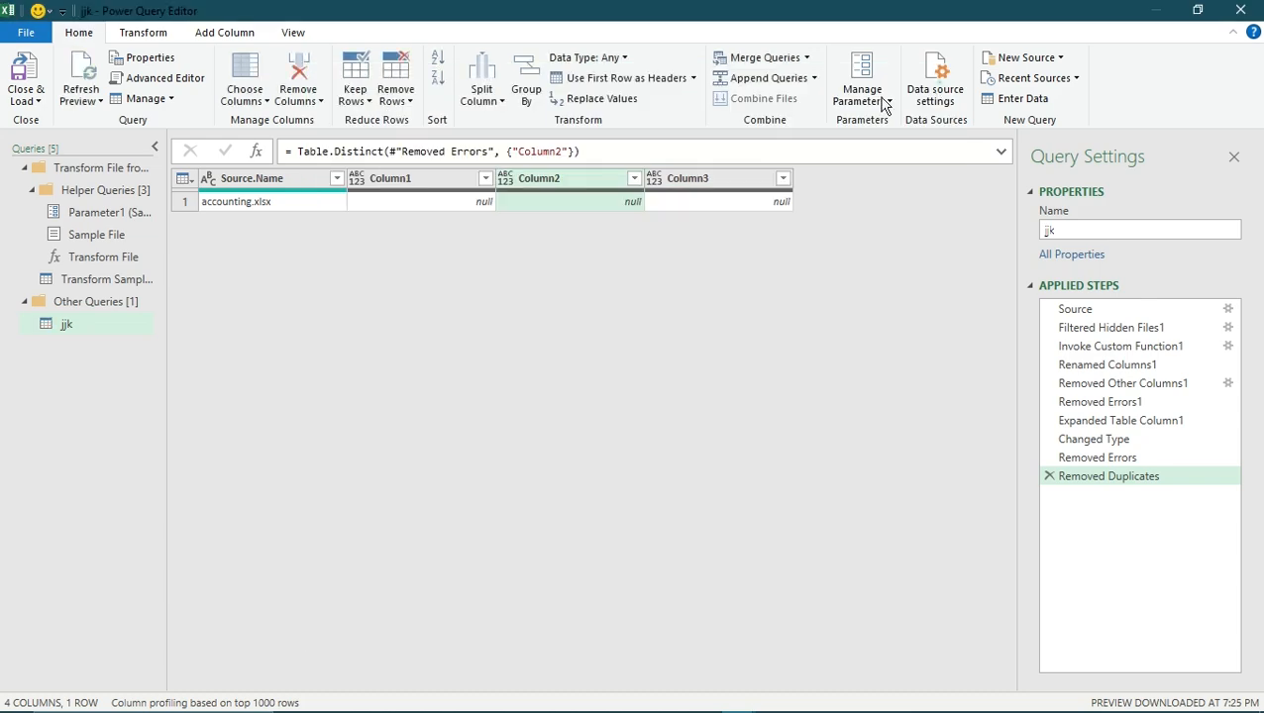
- Inspect the Sample File and Parameter1 helper queries, ending on the Sample File content
{"action": "left_click", "coordinate": [89, 238]}
{"action": "left_click", "coordinate": [114, 213]}
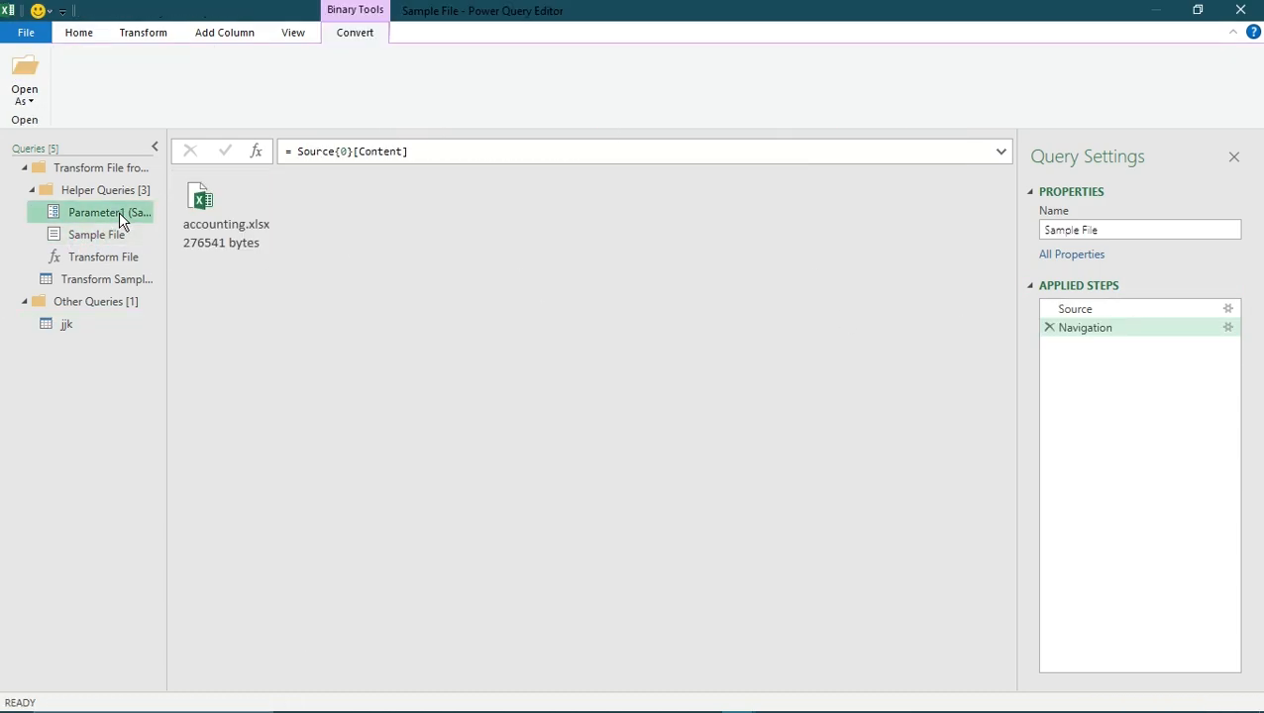
{"action": "left_click", "coordinate": [99, 237]}
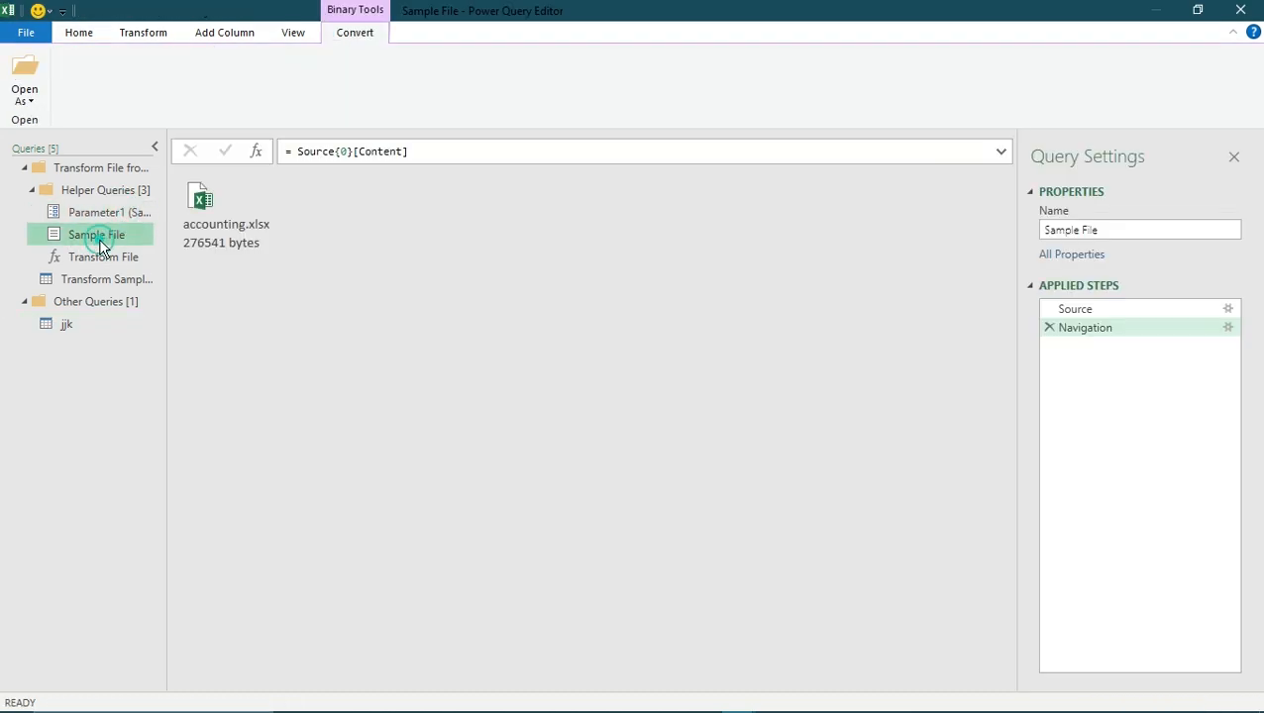
- Open accounting.xlsx in the Sample File query as a workbook, and review the folder's files in the query's Source step
{"action": "left_click", "coordinate": [236, 240]}
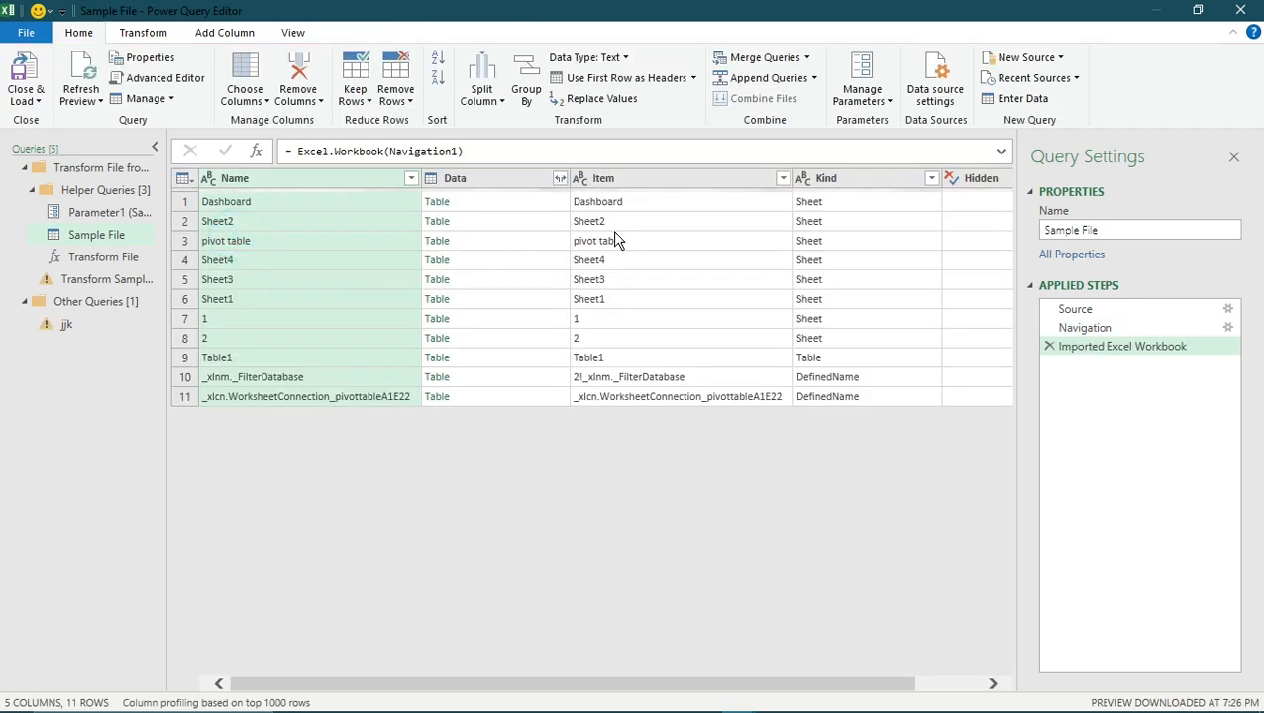
{"action": "left_click", "coordinate": [1142, 331]}
{"action": "left_click", "coordinate": [1088, 307]}
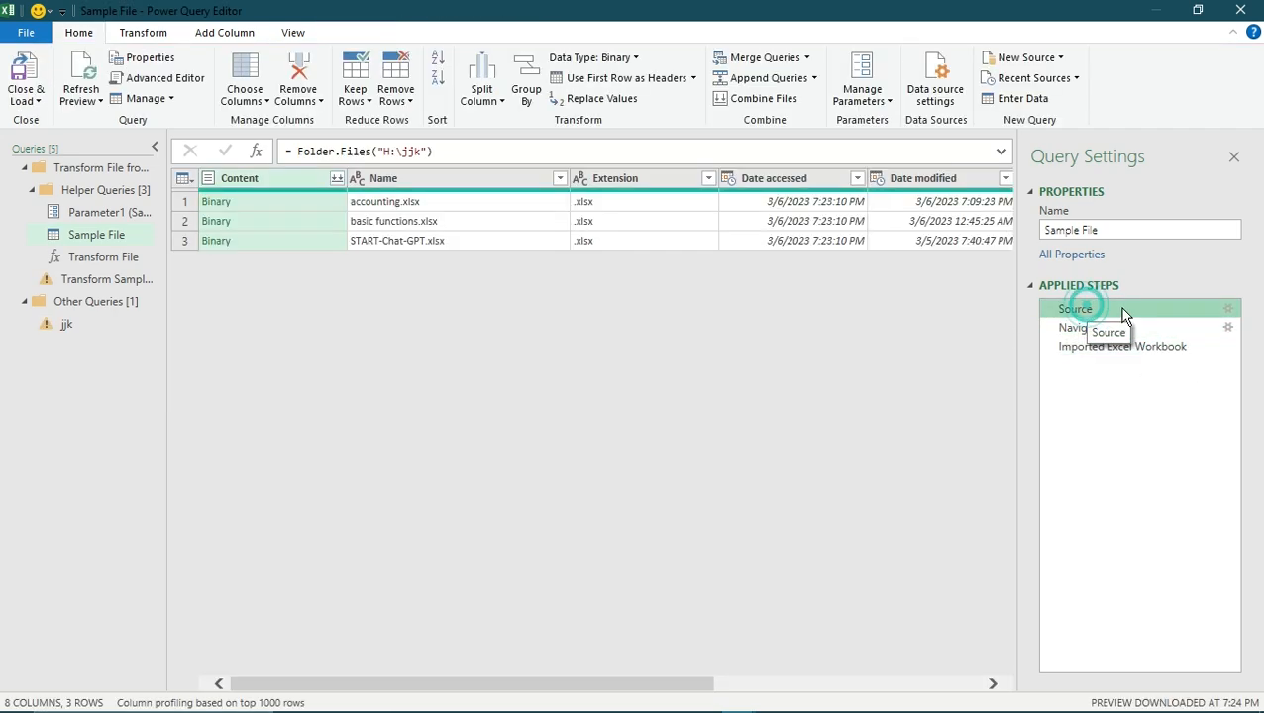
{"action": "left_click", "coordinate": [404, 226]}
{"action": "left_click", "coordinate": [443, 243]}
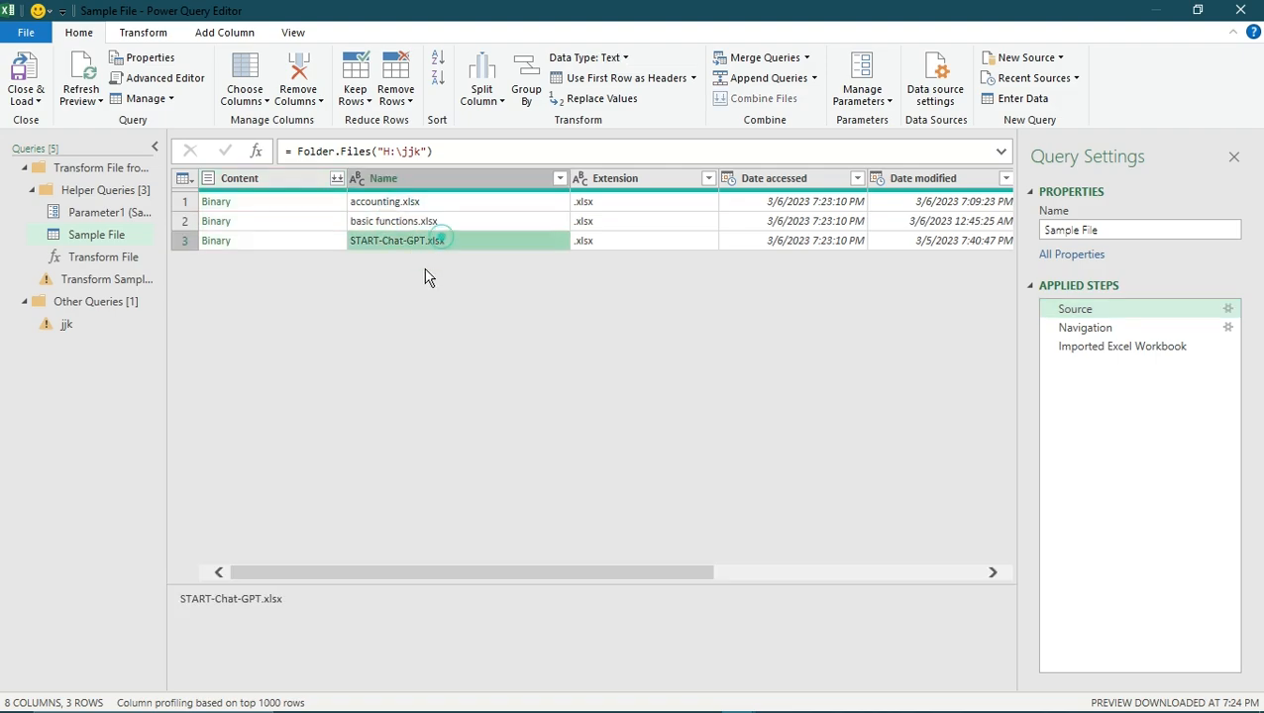
{"action": "left_click", "coordinate": [535, 569]}
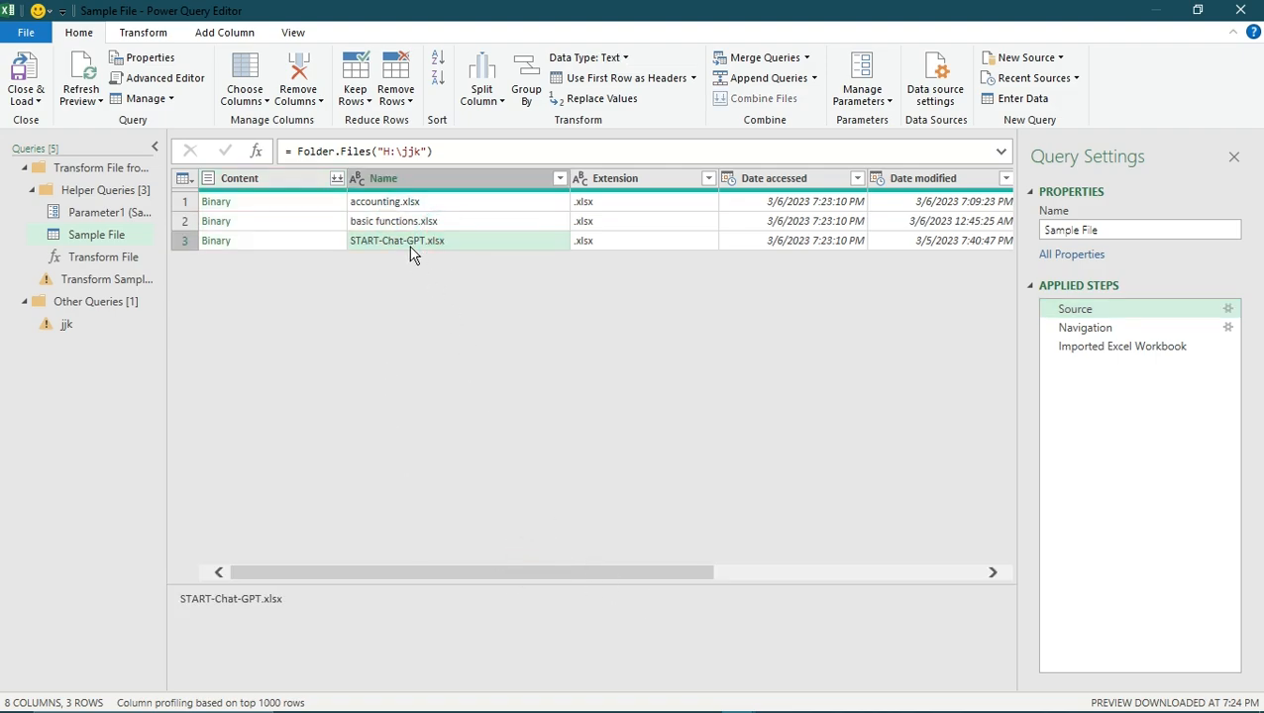
{"action": "left_click", "coordinate": [266, 238]}
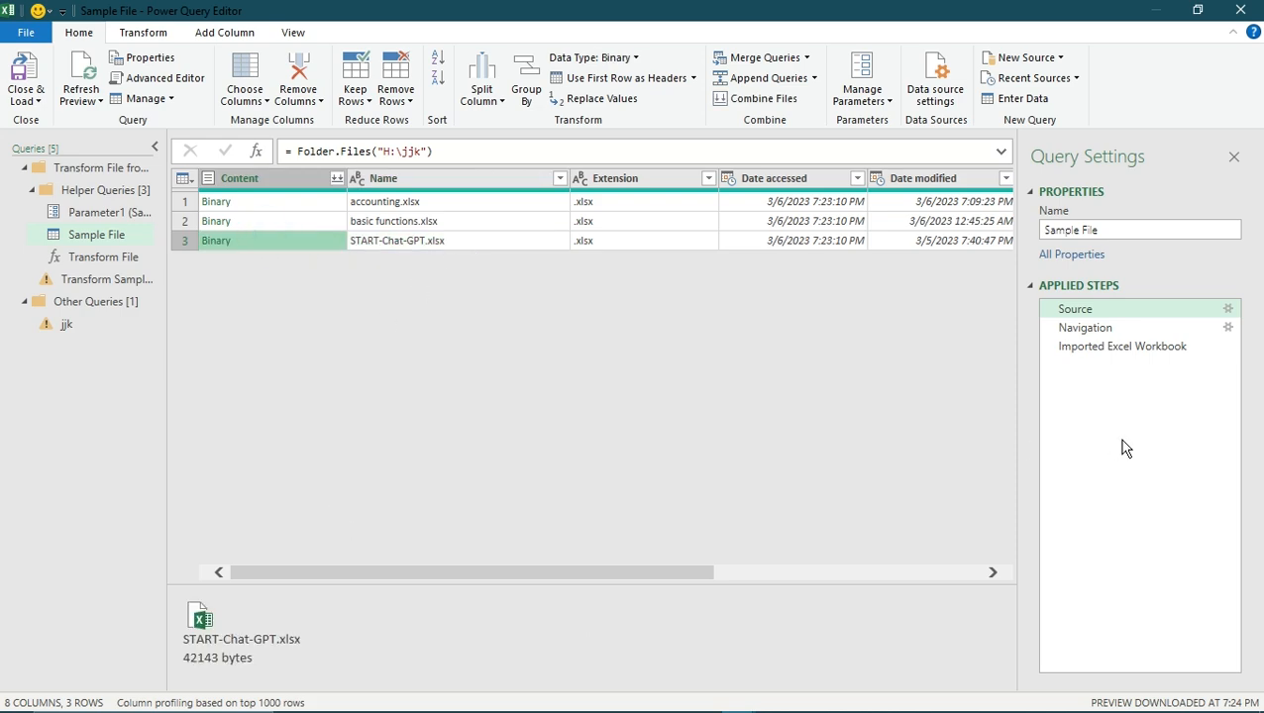
- Open accounting.xlsx from the Sample File query's Navigation step, inserting the workbook import as an intermediate step
{"action": "left_click", "coordinate": [1097, 323]}
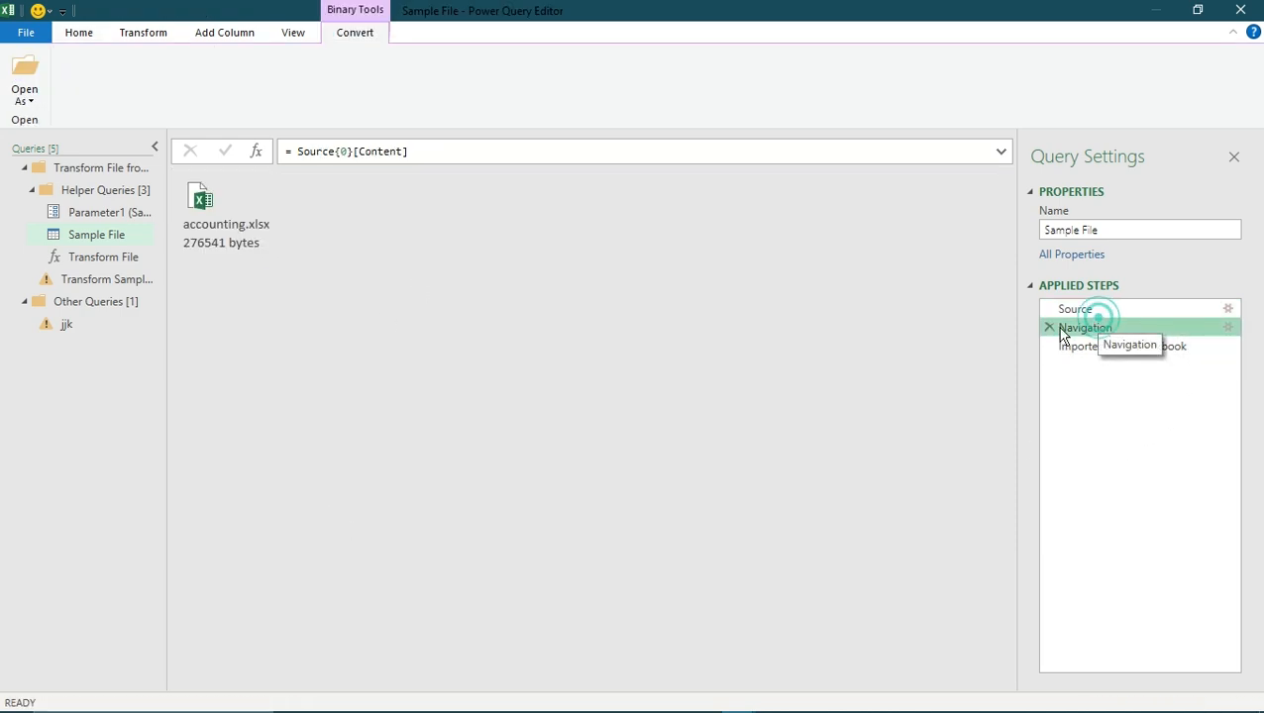
{"action": "double_click", "coordinate": [255, 245]}
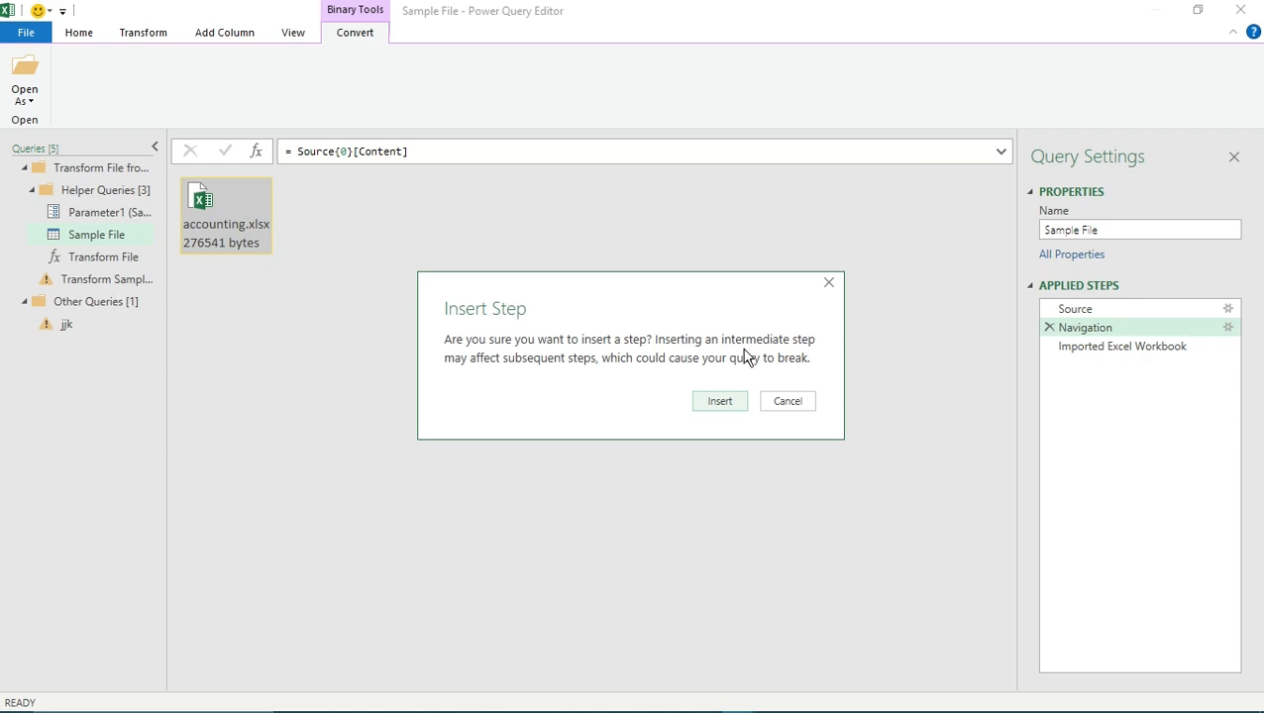
{"action": "left_click", "coordinate": [721, 402]}
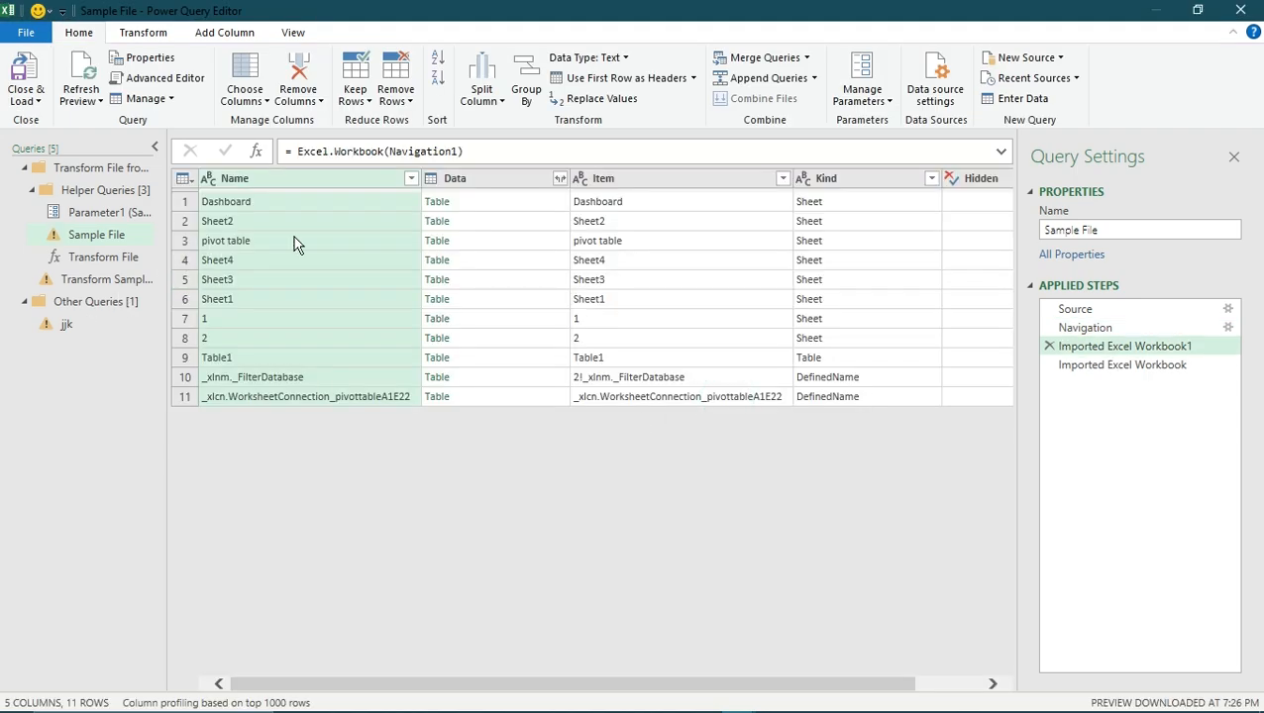
{"action": "left_click", "coordinate": [662, 355]}
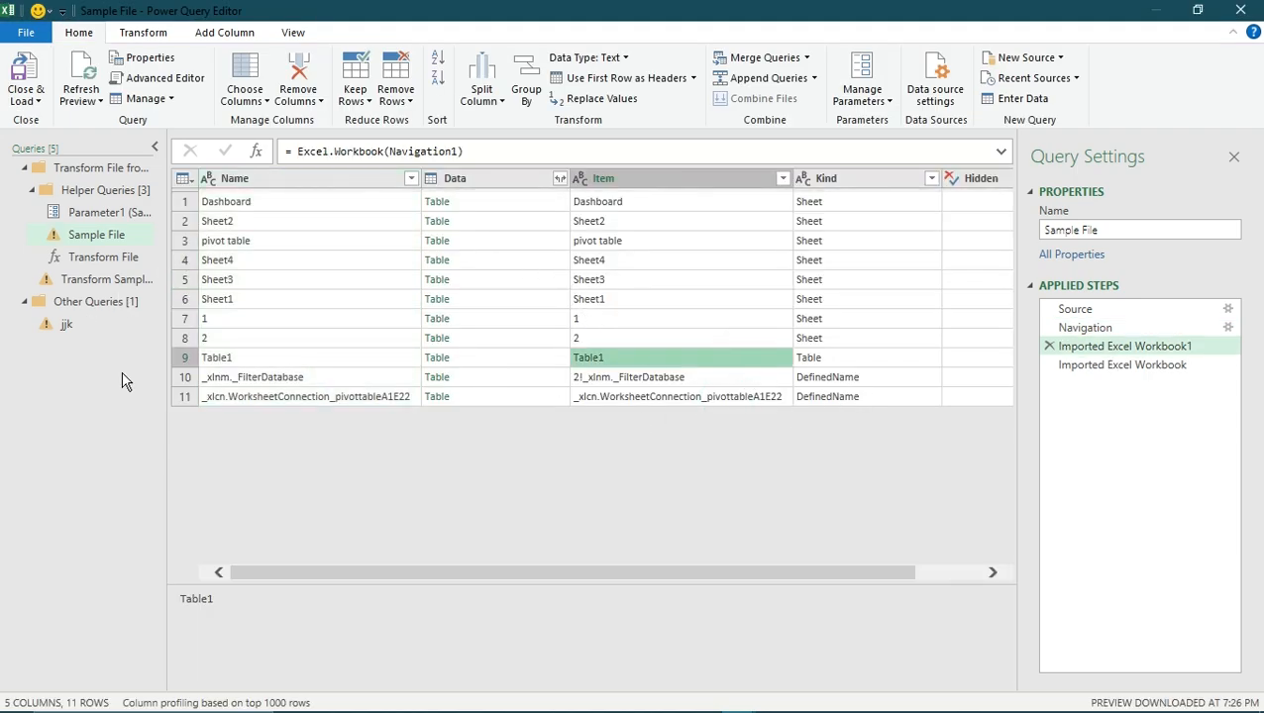
- Check the jjk query and reapply Data:Sheet4_Sheet as the navigation resource of the Transform Sample File query
{"action": "left_click", "coordinate": [95, 301]}
{"action": "left_click", "coordinate": [84, 324]}
{"action": "left_click", "coordinate": [137, 279]}
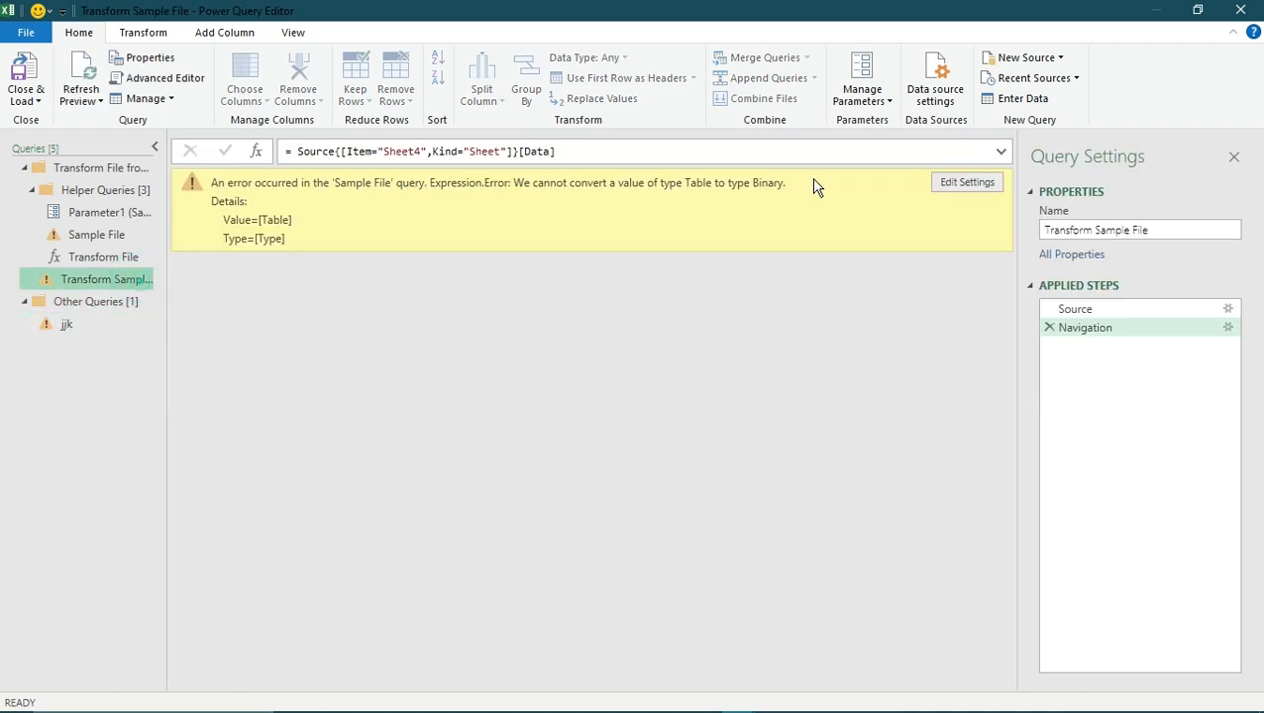
{"action": "left_click", "coordinate": [984, 186]}
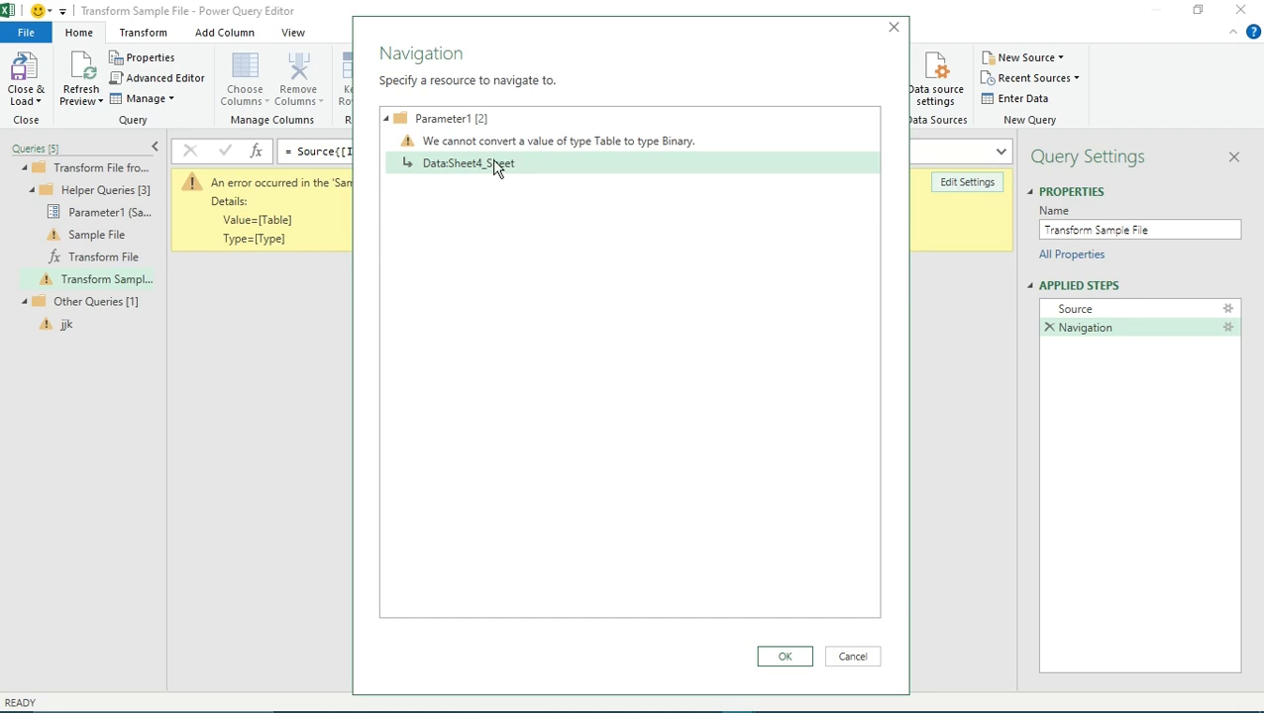
{"action": "left_click", "coordinate": [785, 656]}
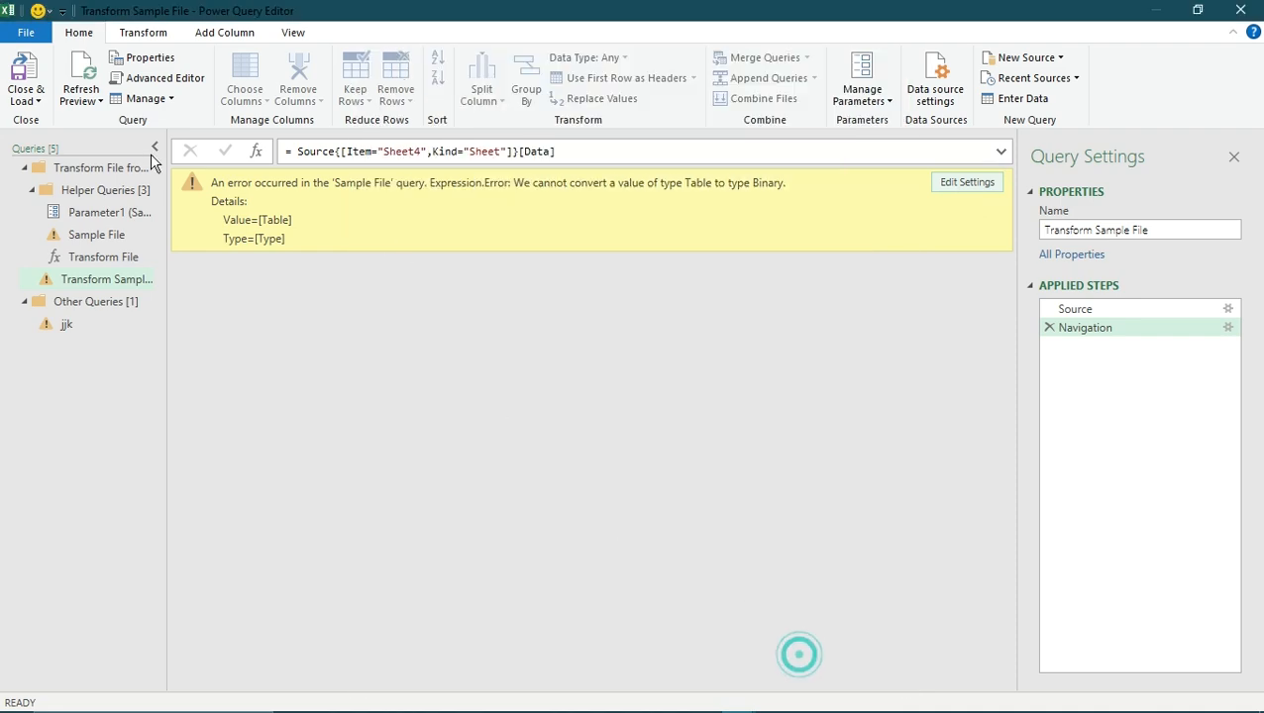
- Inspect the Sample File query's Source step, checking the name and extension of START-Chat-GPT.xlsx
{"action": "left_click", "coordinate": [72, 167]}
{"action": "left_click", "coordinate": [107, 190]}
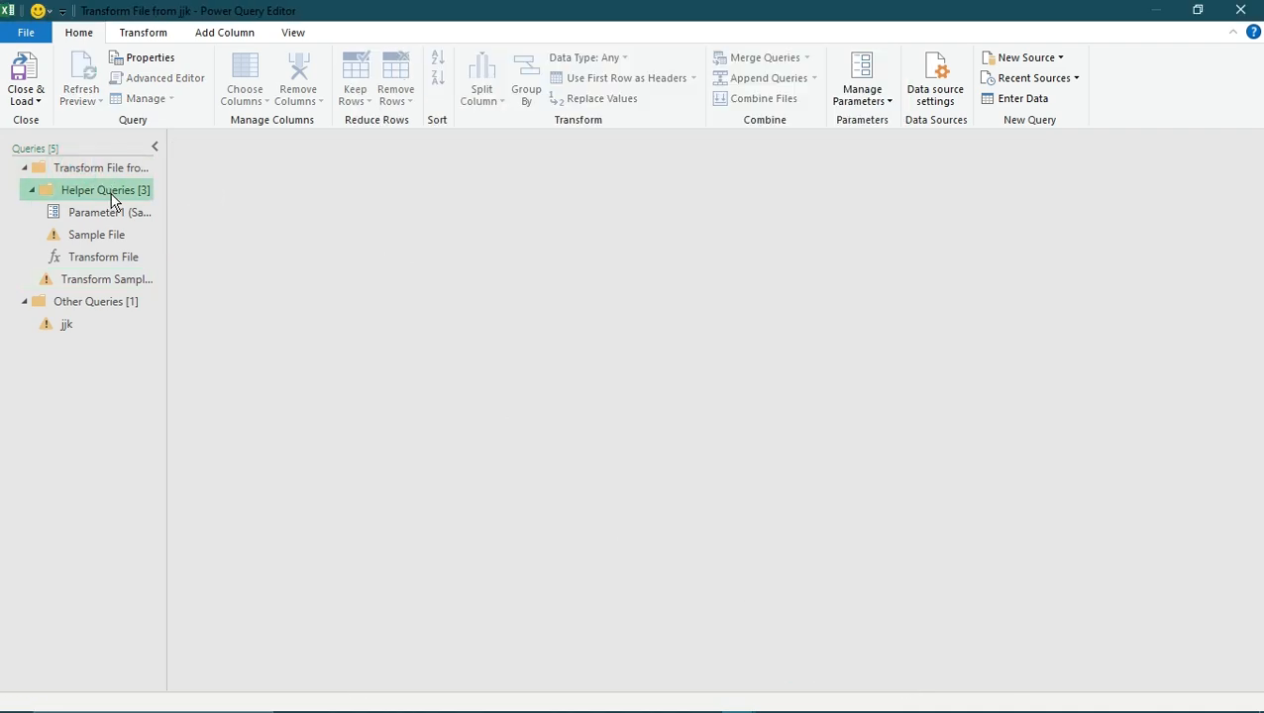
{"action": "left_click", "coordinate": [99, 238]}
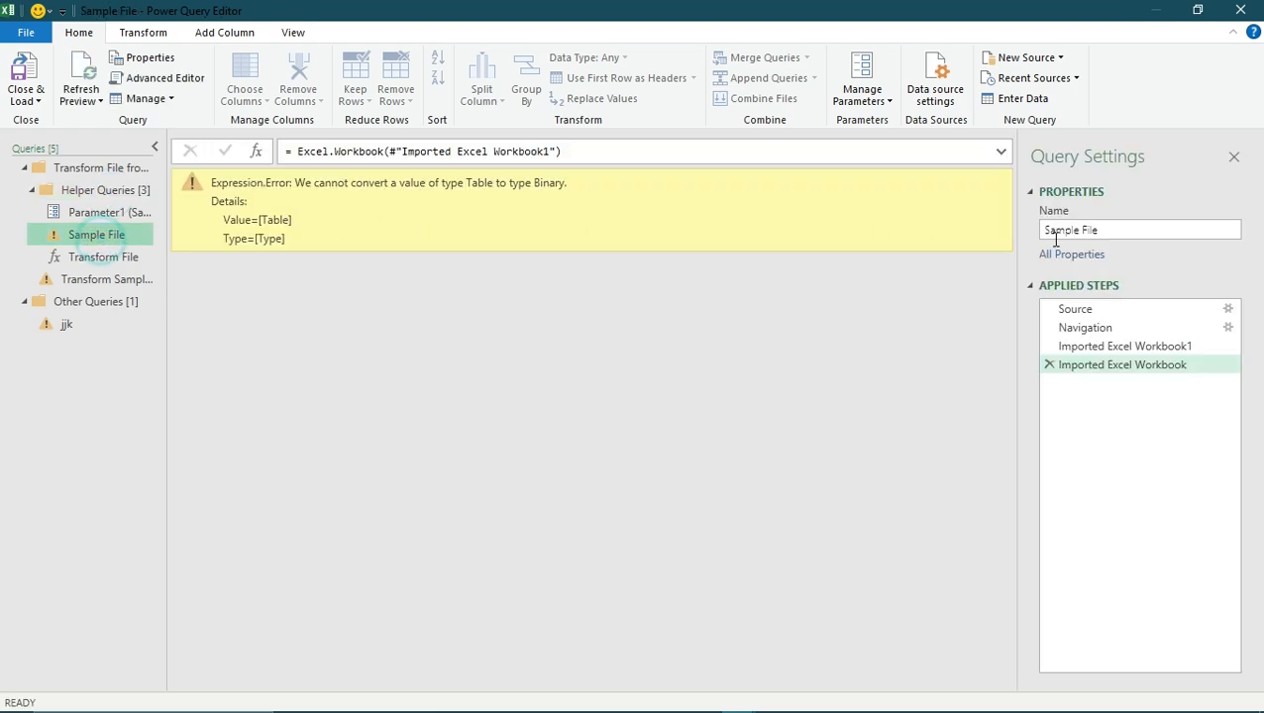
{"action": "left_click", "coordinate": [1090, 311]}
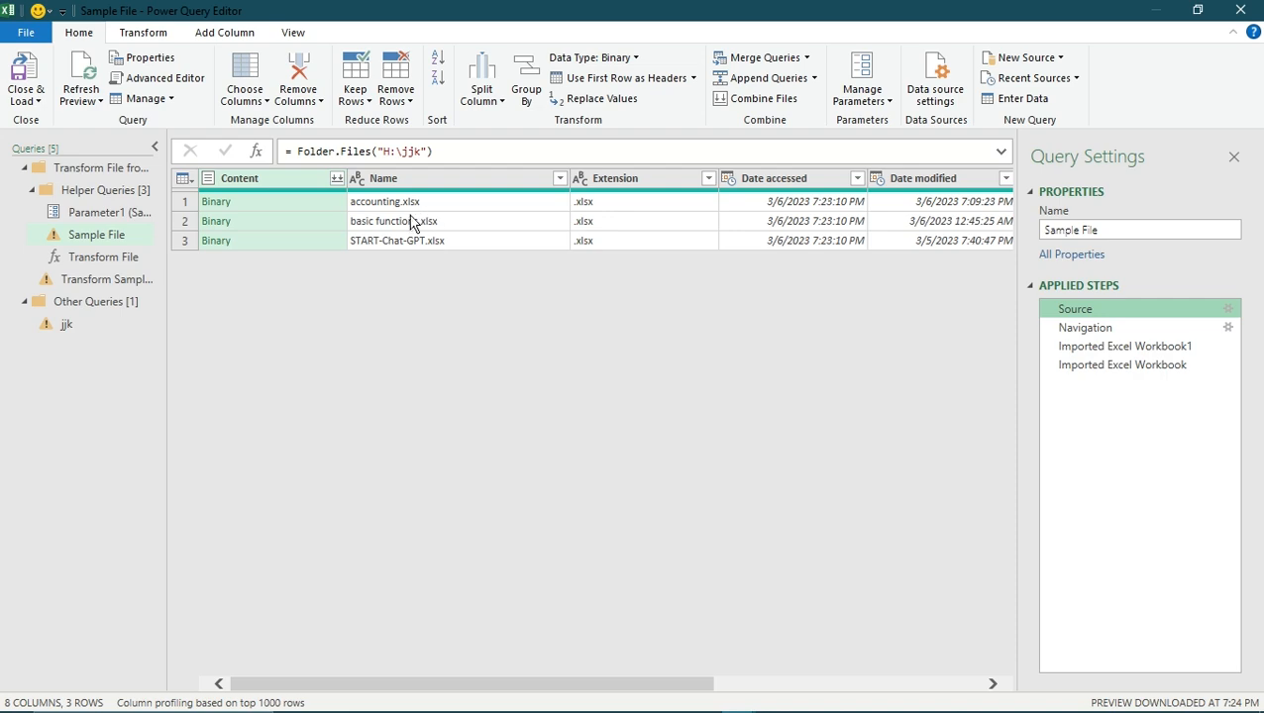
{"action": "left_click", "coordinate": [386, 243]}
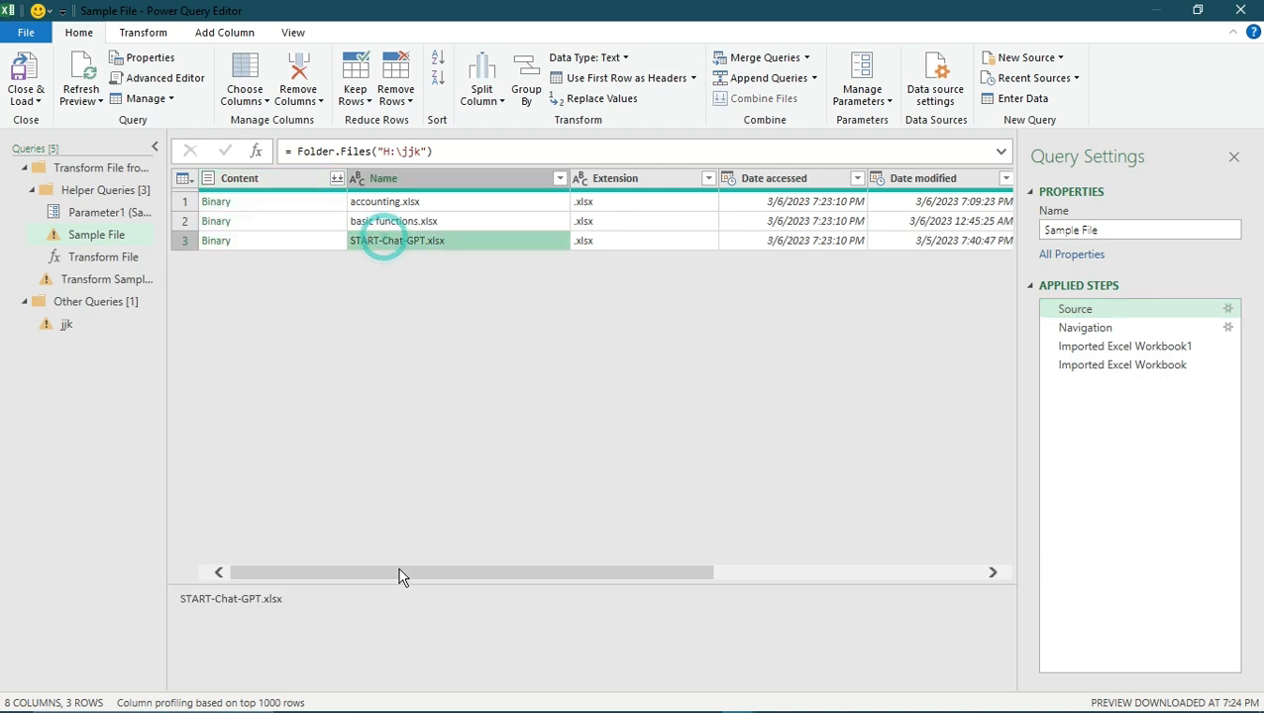
{"action": "left_click", "coordinate": [645, 237]}
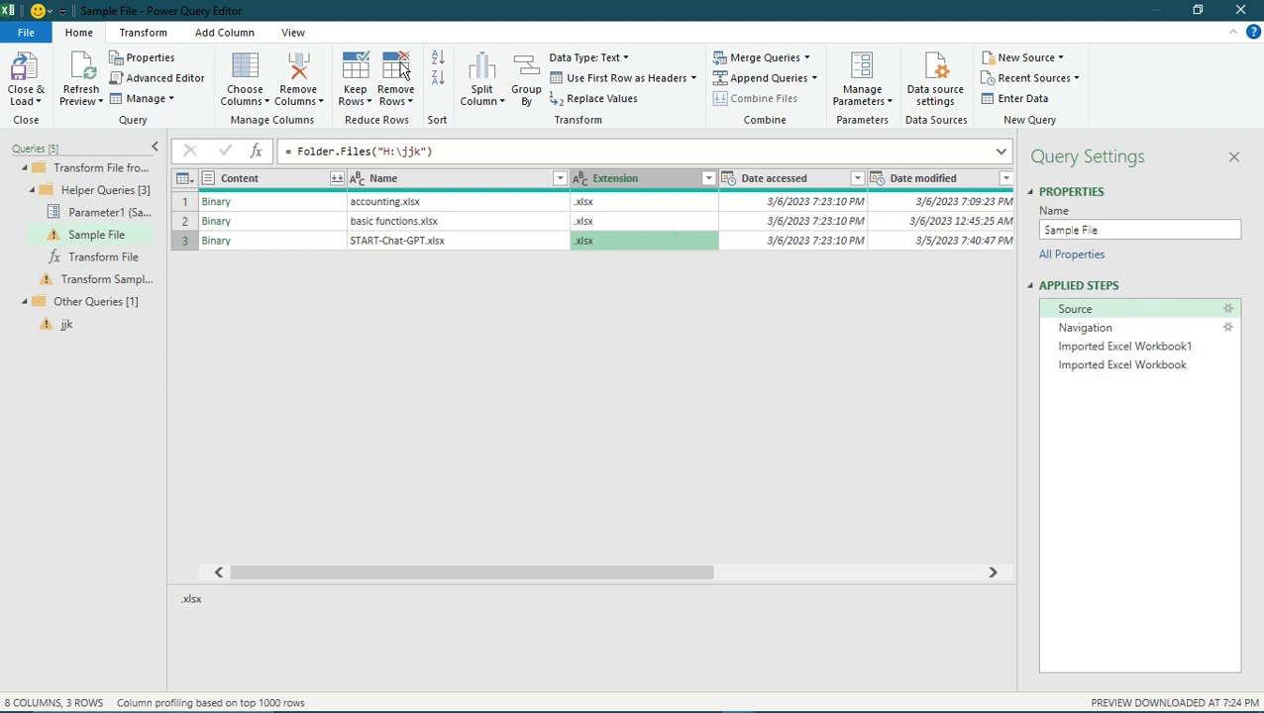
- Review the Parameter1 and Transform File helper queries, and confirm Data:Sheet4_Sheet as the Transform Sample File query's navigation resource
{"action": "left_click", "coordinate": [130, 210]}
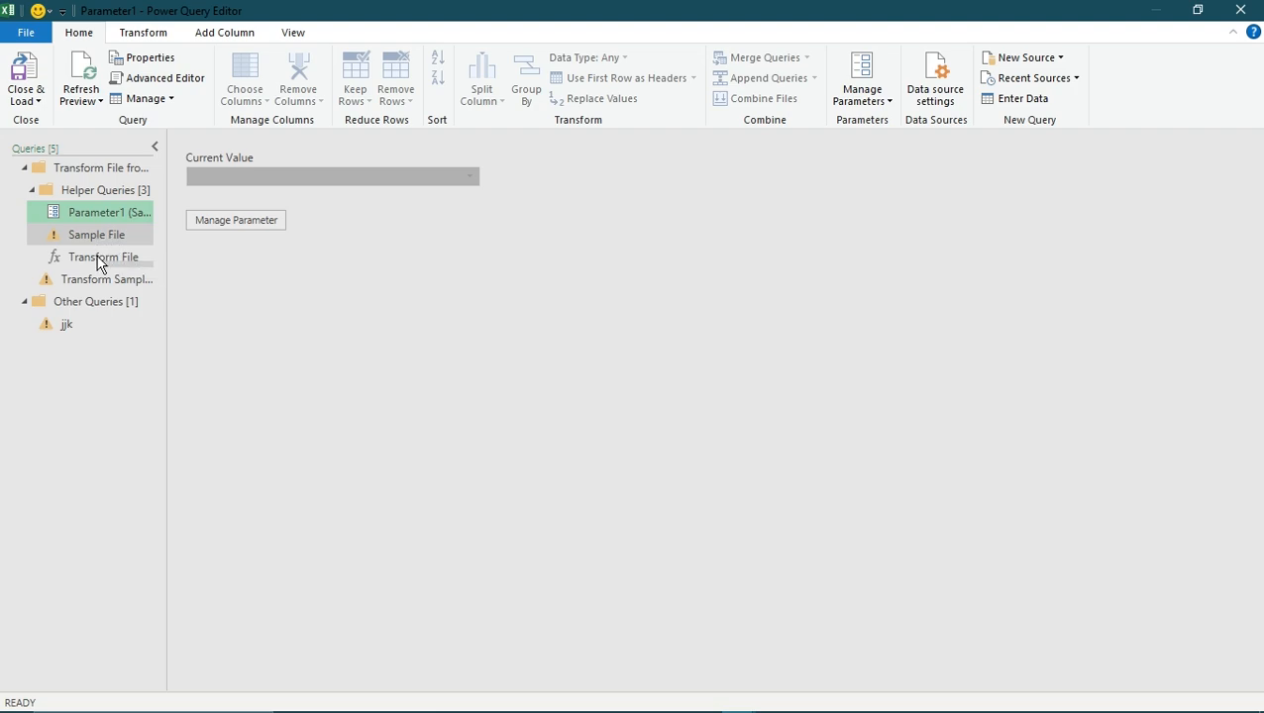
{"action": "left_click", "coordinate": [127, 282]}
{"action": "left_click", "coordinate": [122, 257]}
{"action": "left_click", "coordinate": [132, 287]}
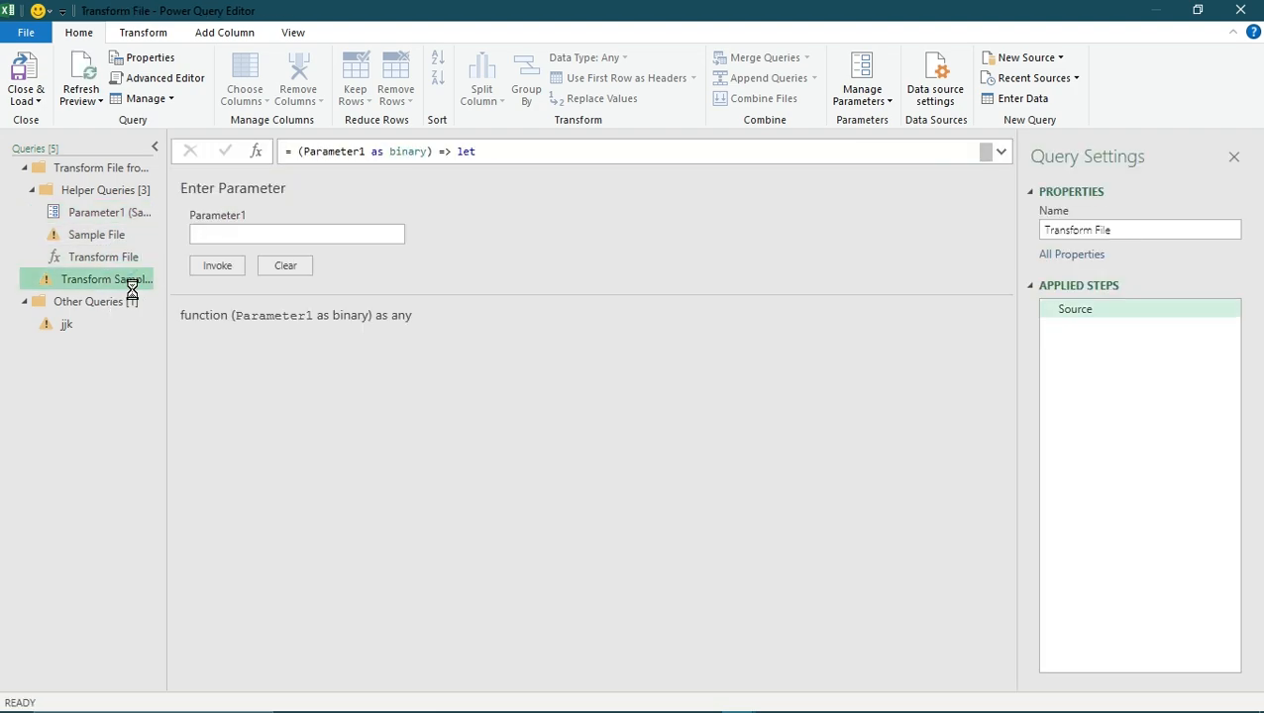
{"action": "left_click", "coordinate": [268, 235]}
{"action": "left_click", "coordinate": [973, 181]}
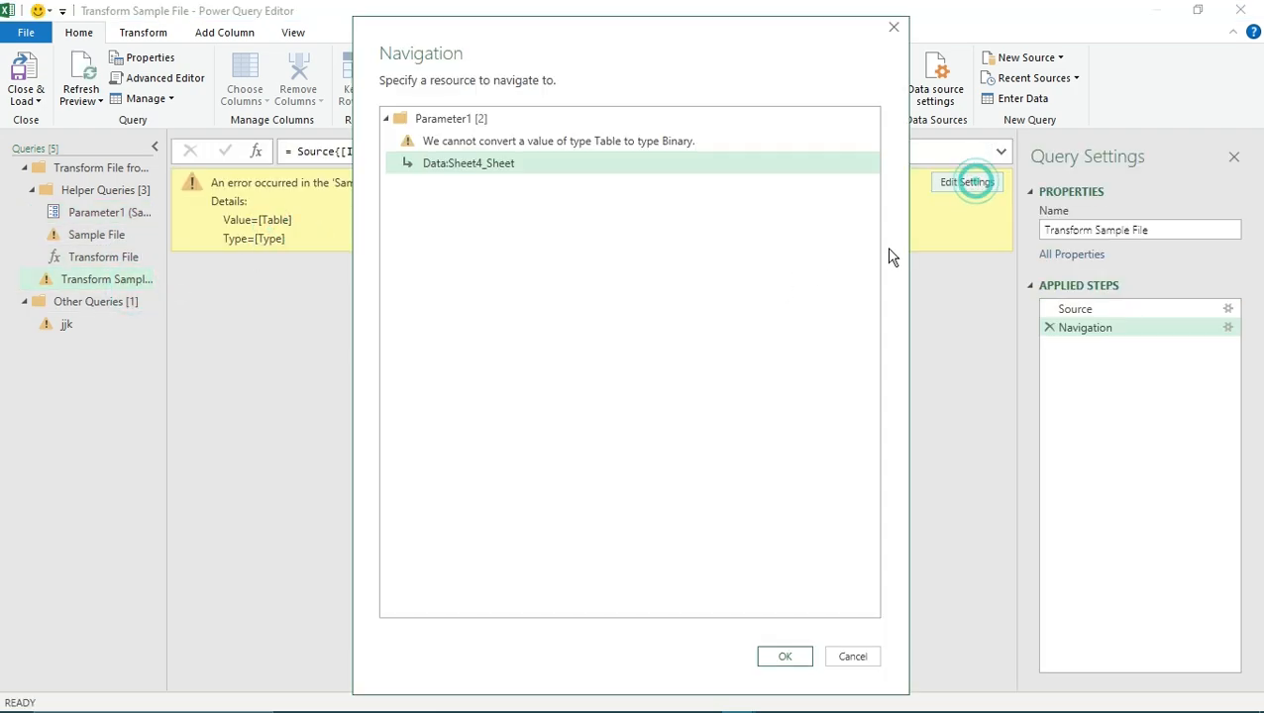
{"action": "left_click", "coordinate": [511, 156]}
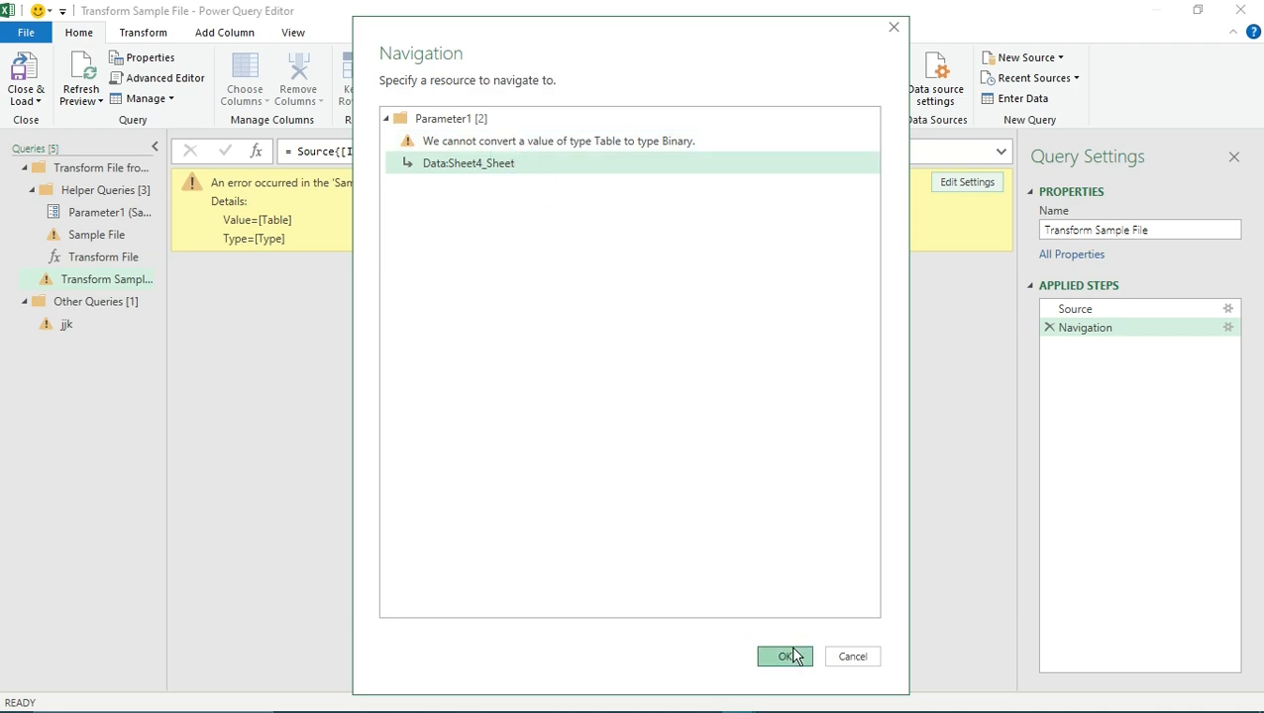
{"action": "left_click", "coordinate": [789, 656]}
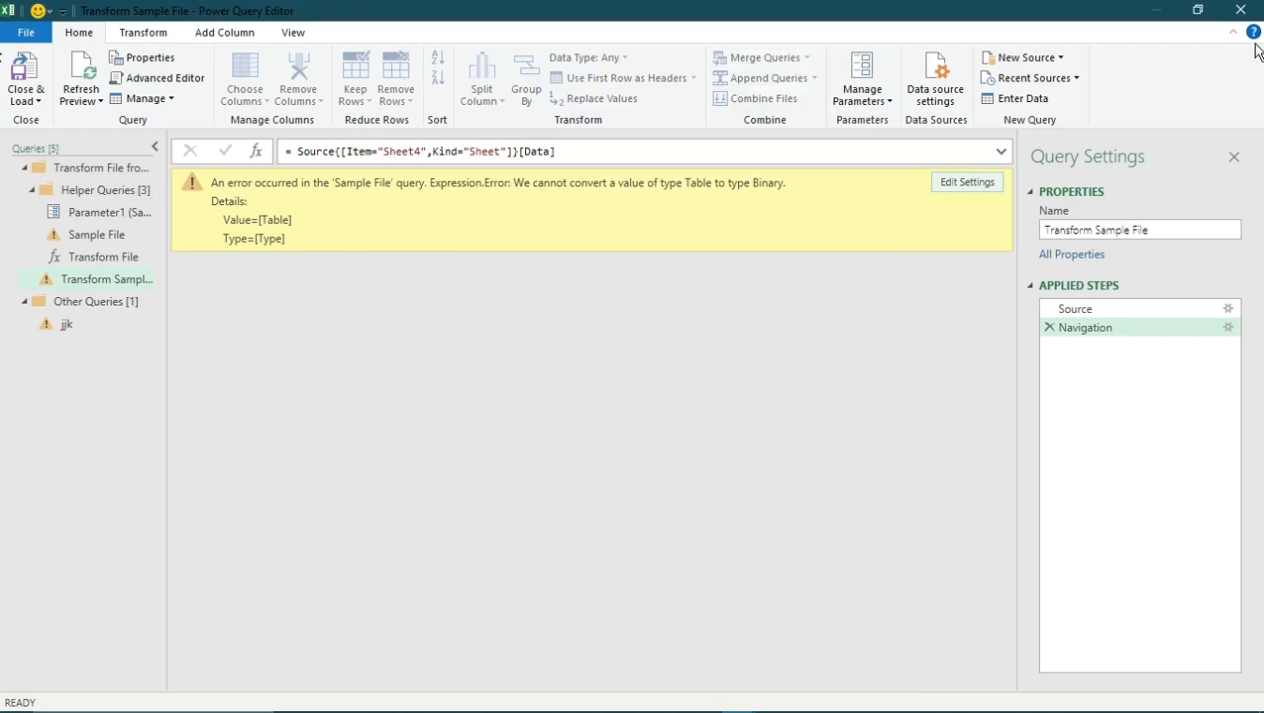
- Close the Power Query Editor keeping the changes, and hide the workbook's Queries & Connections list
{"action": "left_click", "coordinate": [1241, 10]}
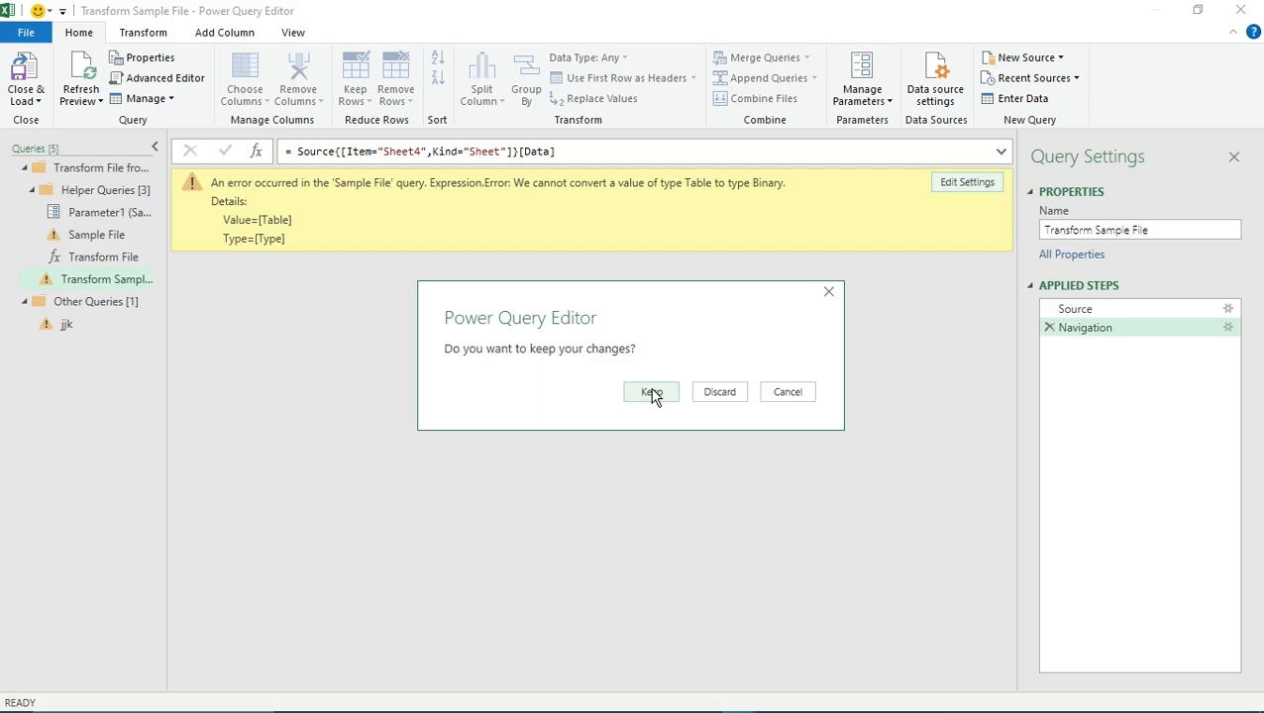
{"action": "left_click", "coordinate": [651, 392]}
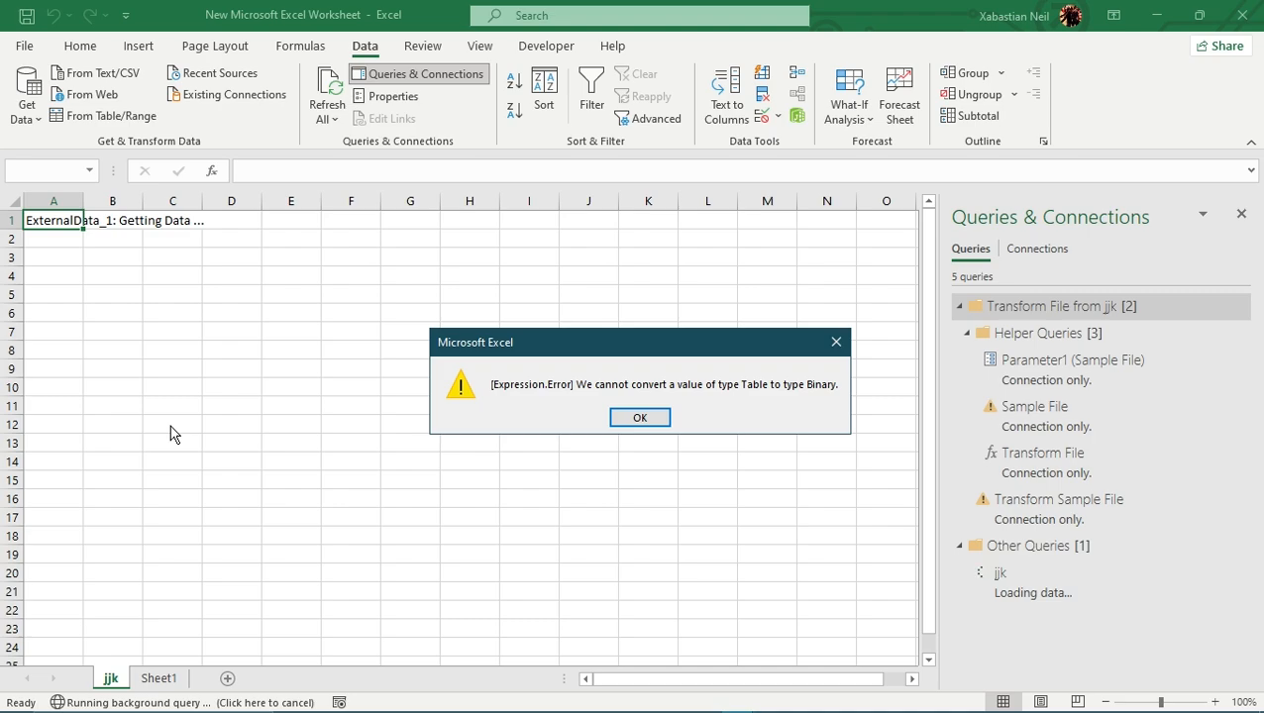
{"action": "left_click", "coordinate": [642, 420]}
{"action": "left_click", "coordinate": [645, 422]}
{"action": "left_click", "coordinate": [1242, 214]}
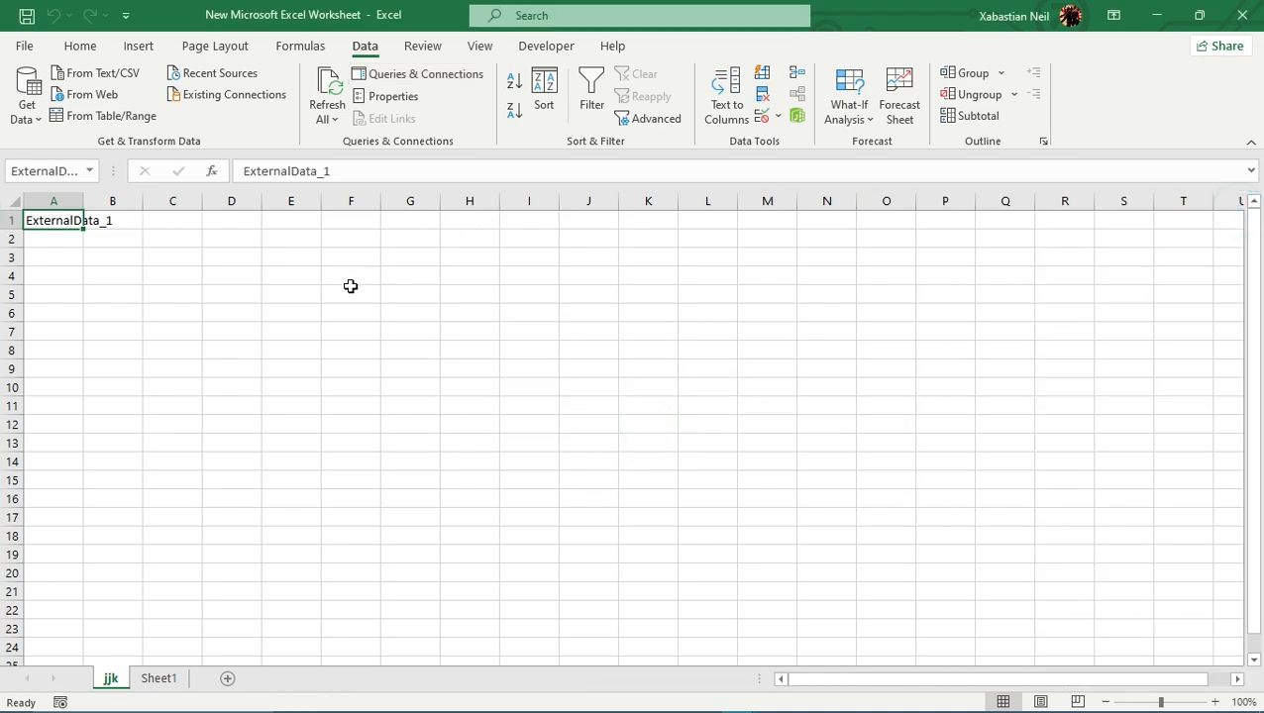
- Get data from the folder H:\jjk to preview its workbook files for import
{"action": "left_click", "coordinate": [33, 121]}
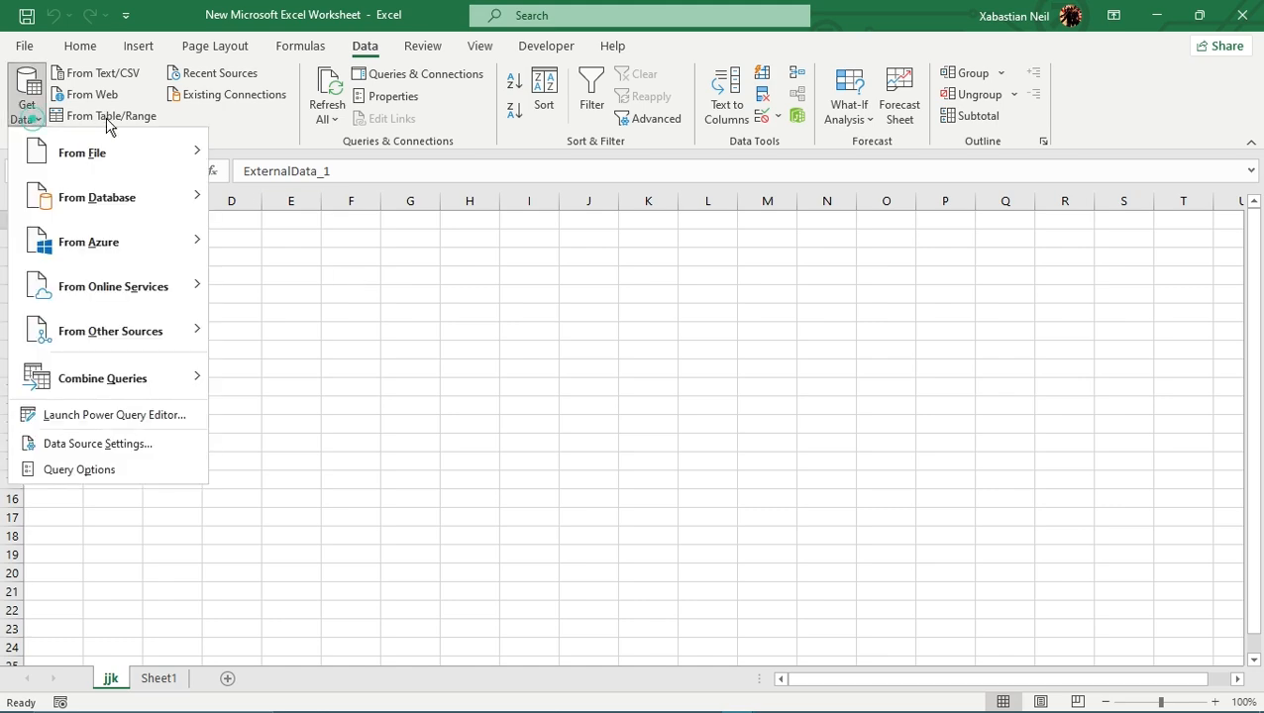
{"action": "mouse_move", "coordinate": [93, 167]}
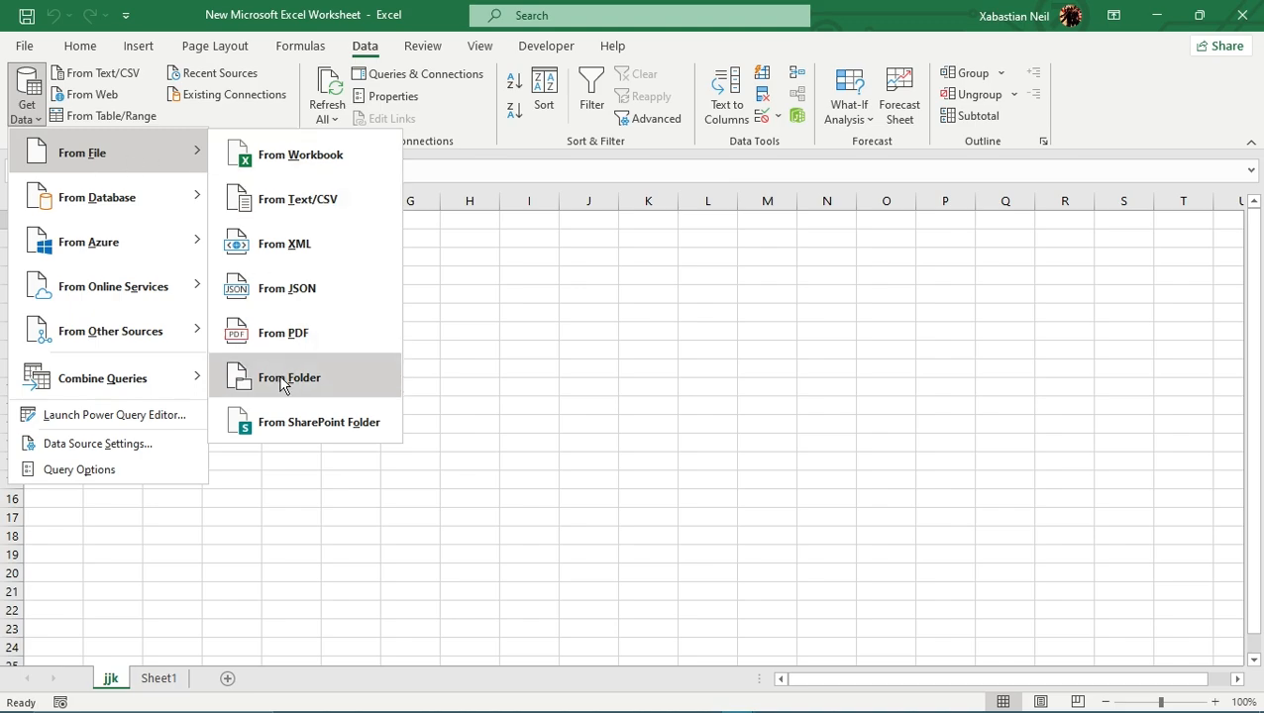
{"action": "left_click", "coordinate": [250, 379]}
{"action": "left_click", "coordinate": [585, 342]}
{"action": "double_click", "coordinate": [585, 342]}
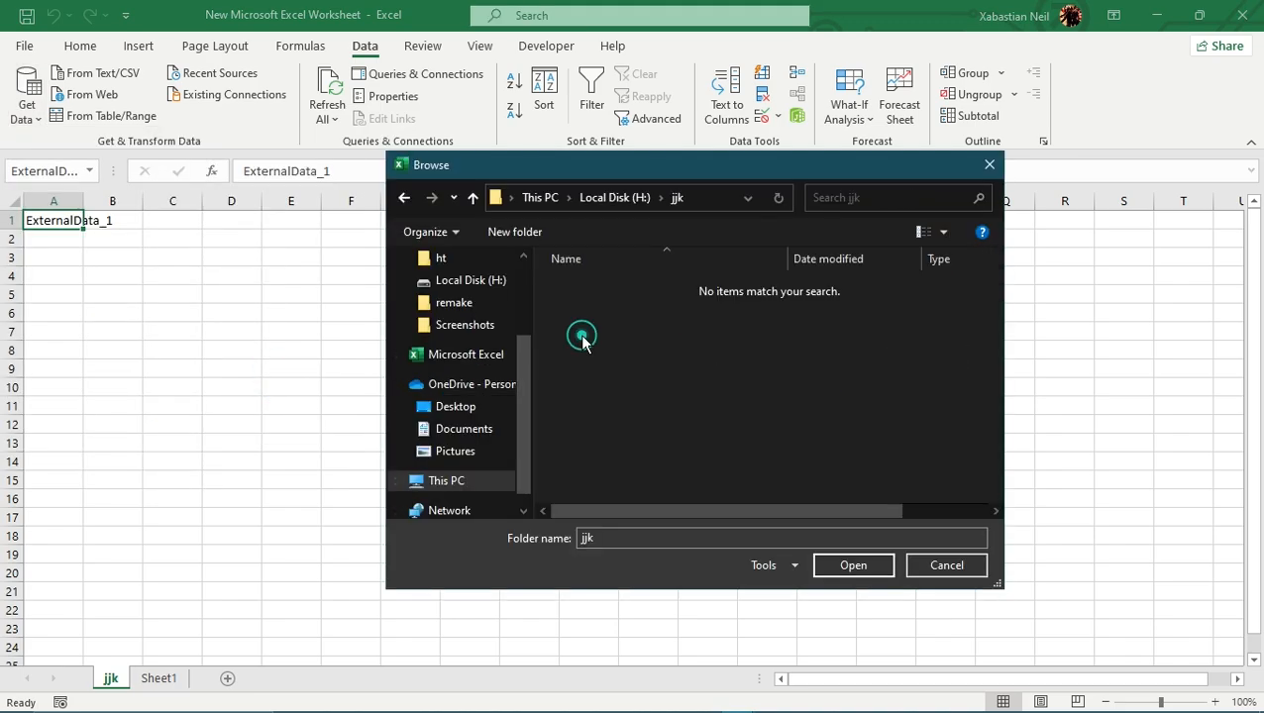
{"action": "left_click", "coordinate": [876, 569]}
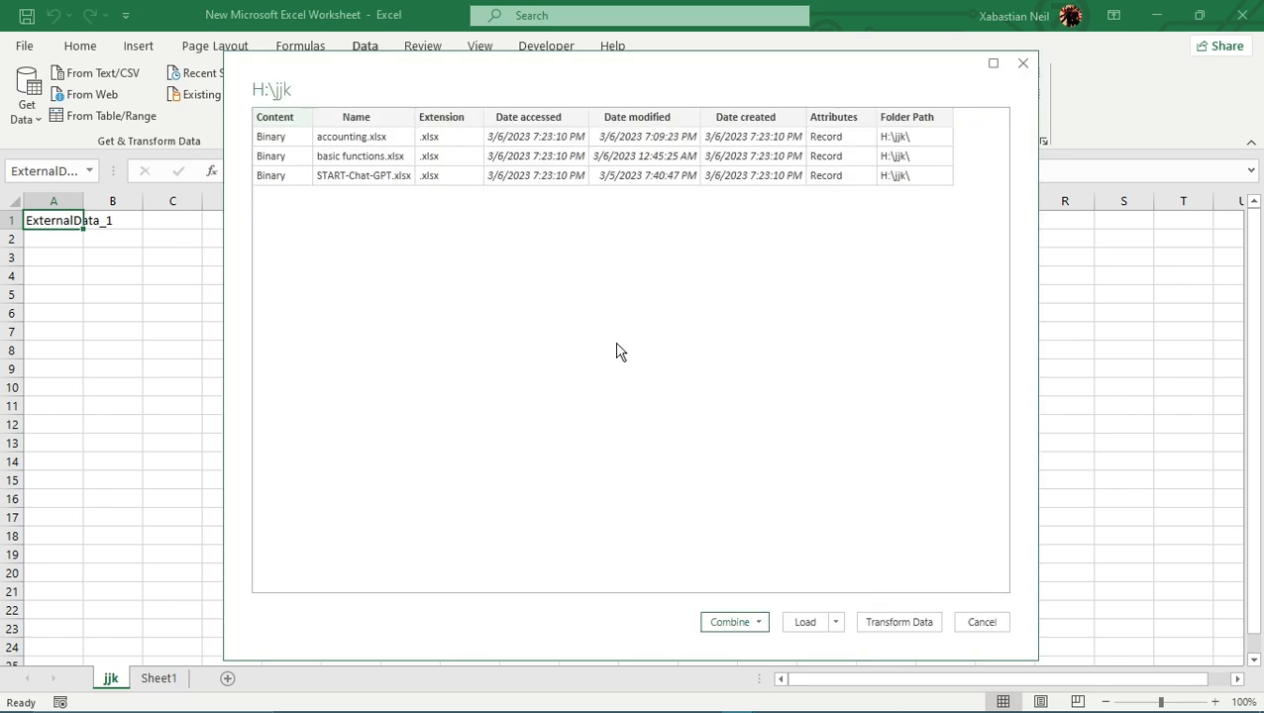
- Combine and load the folder's files, extracting the pivot table sheet with the first file as the sample
{"action": "left_click", "coordinate": [718, 627]}
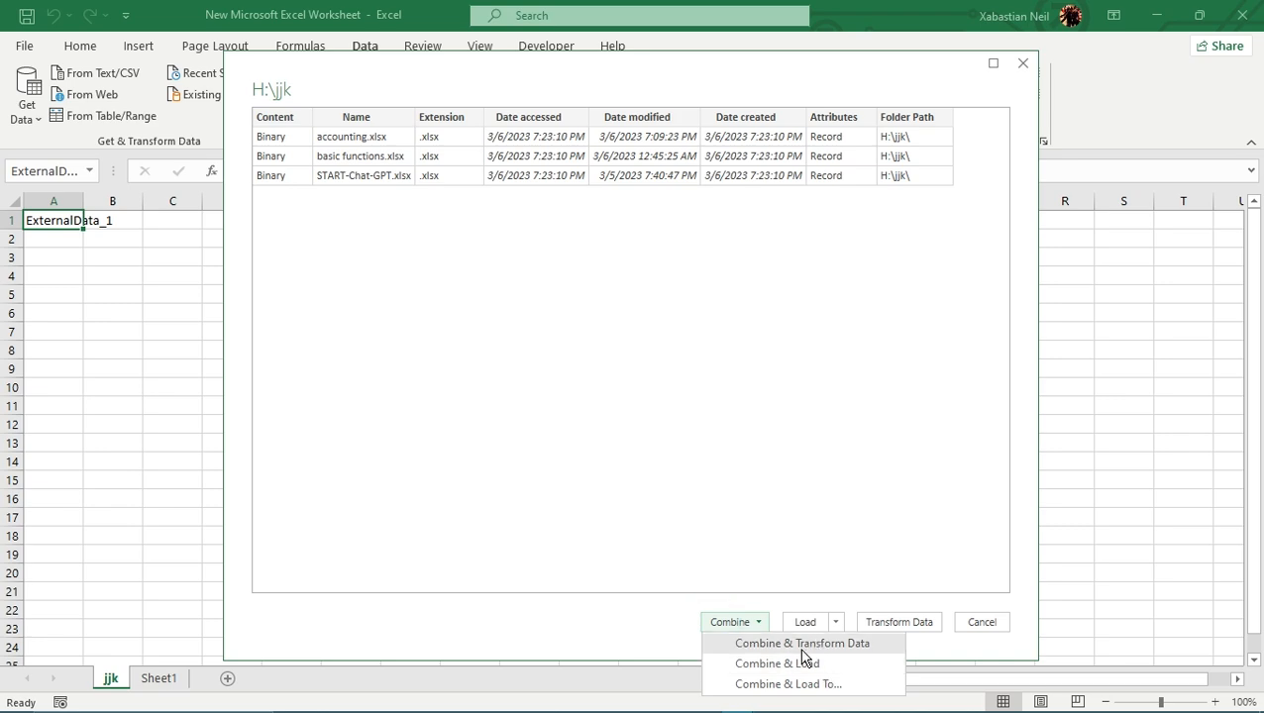
{"action": "left_click", "coordinate": [791, 673]}
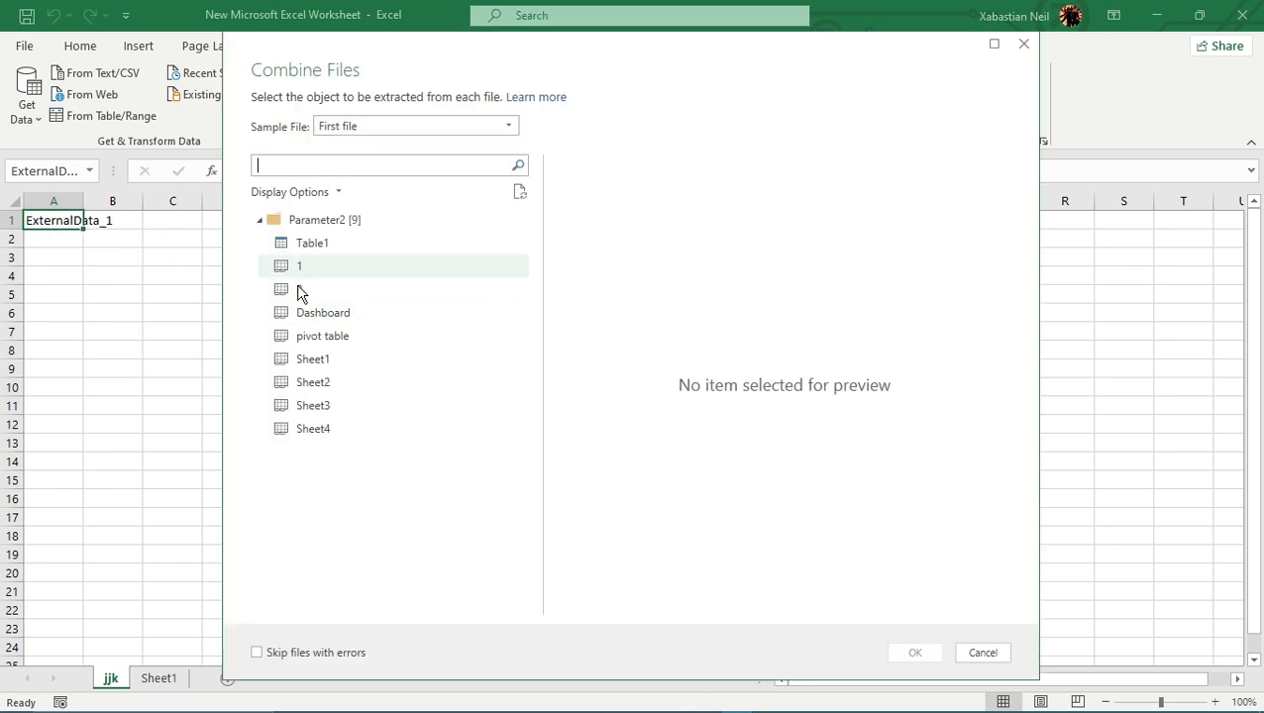
{"action": "left_click", "coordinate": [333, 312]}
{"action": "left_click", "coordinate": [364, 336]}
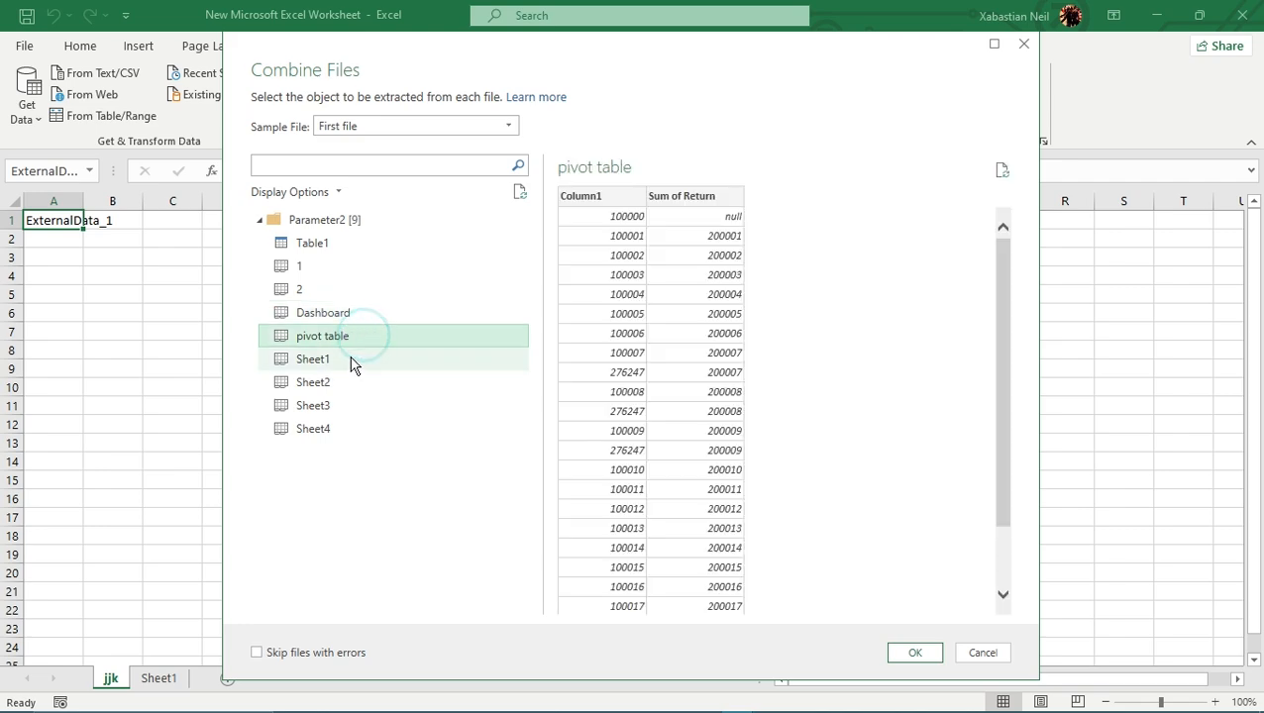
{"action": "left_click", "coordinate": [915, 656]}
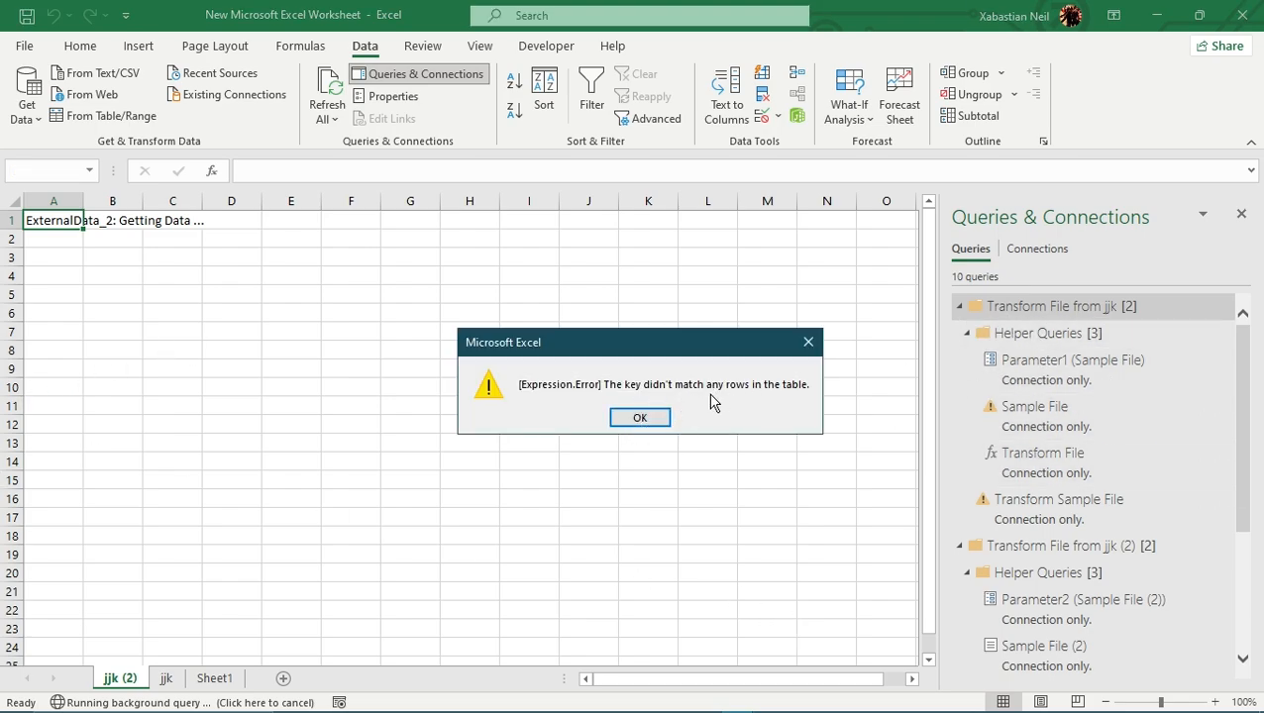
{"action": "left_click", "coordinate": [650, 416]}
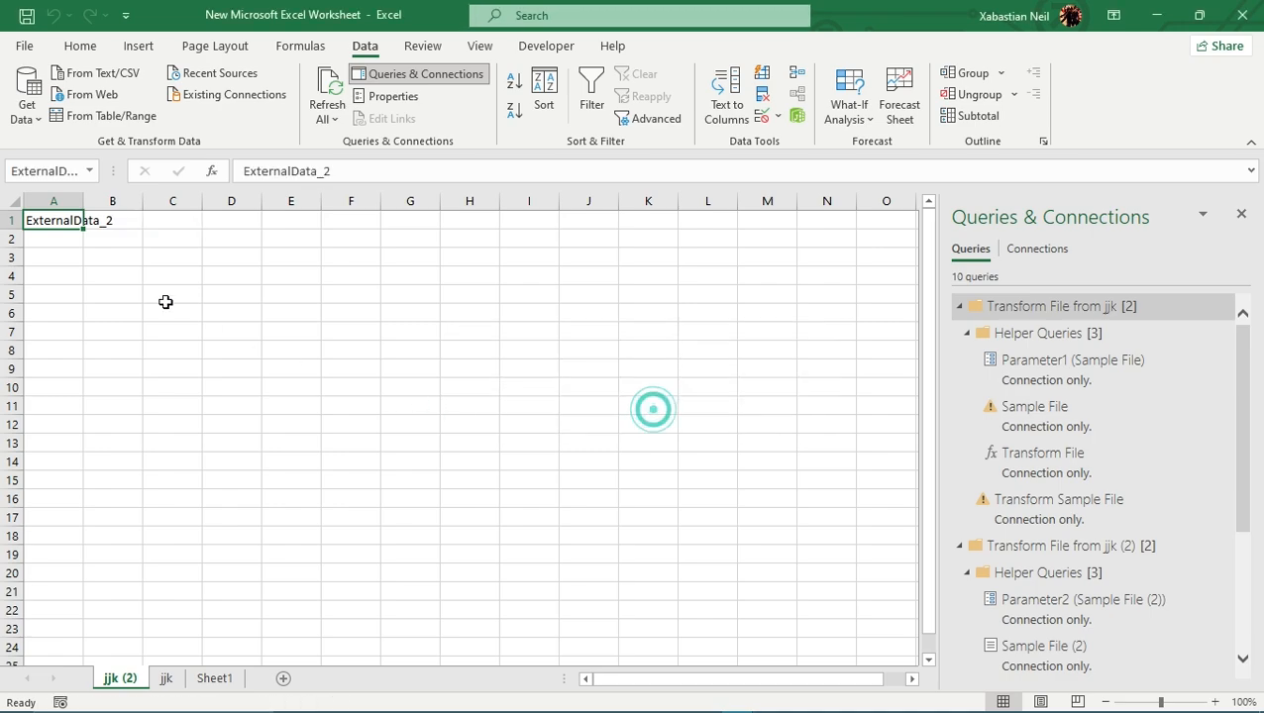
- Delete the jjk (2) worksheet from the workbook
{"action": "right_click", "coordinate": [117, 683]}
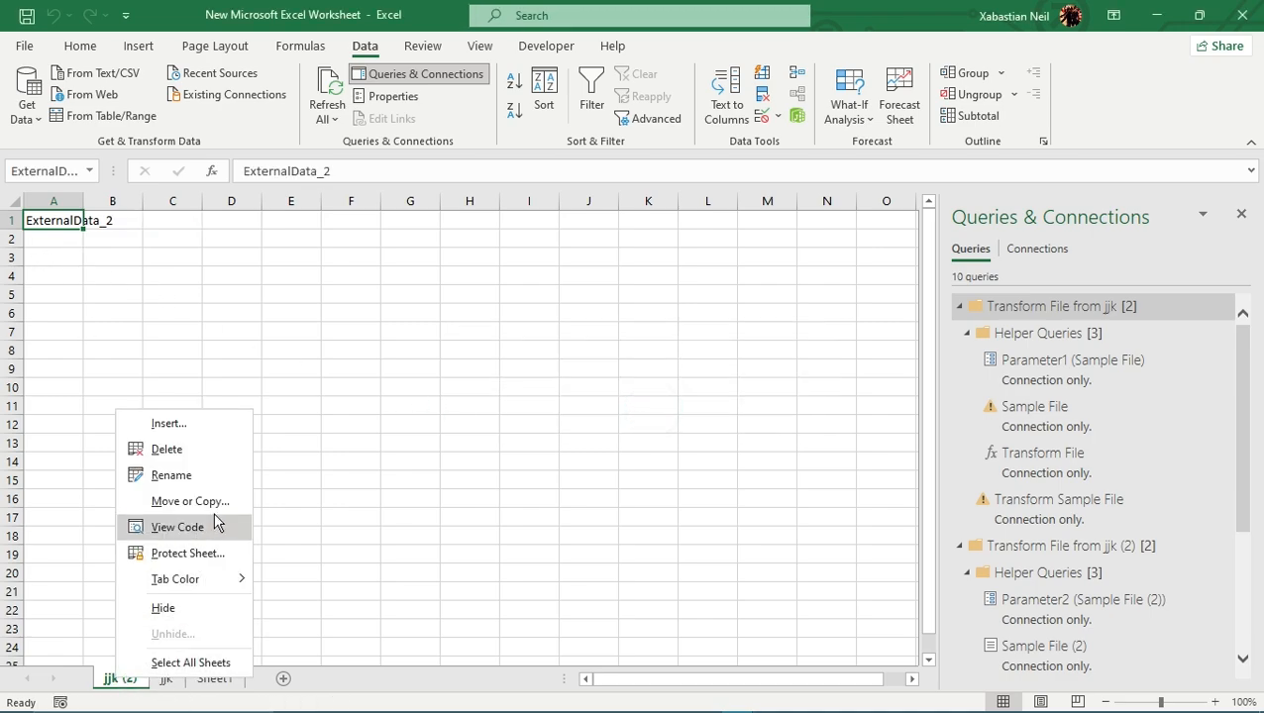
{"action": "left_click", "coordinate": [202, 452]}
{"action": "left_click", "coordinate": [600, 417]}
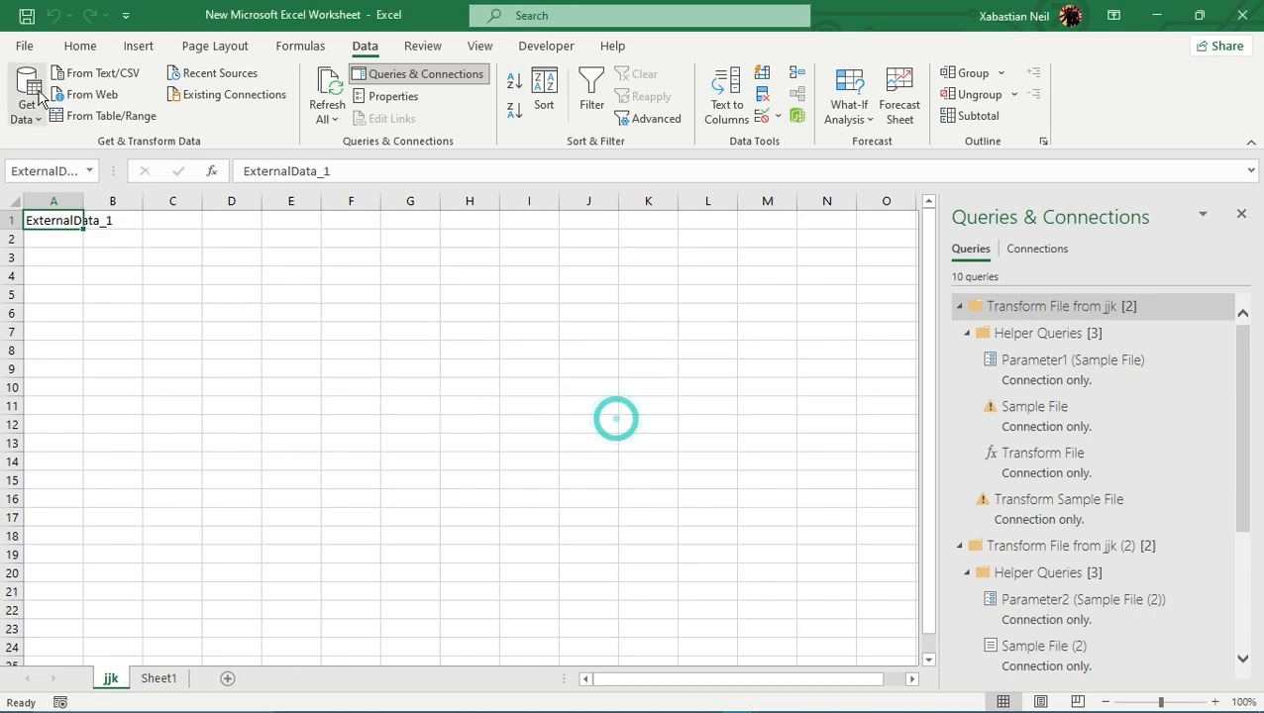
- Get data from the folder H:\jjk to preview its workbook files for import
{"action": "left_click", "coordinate": [26, 104]}
{"action": "mouse_move", "coordinate": [127, 164]}
{"action": "left_click", "coordinate": [290, 380]}
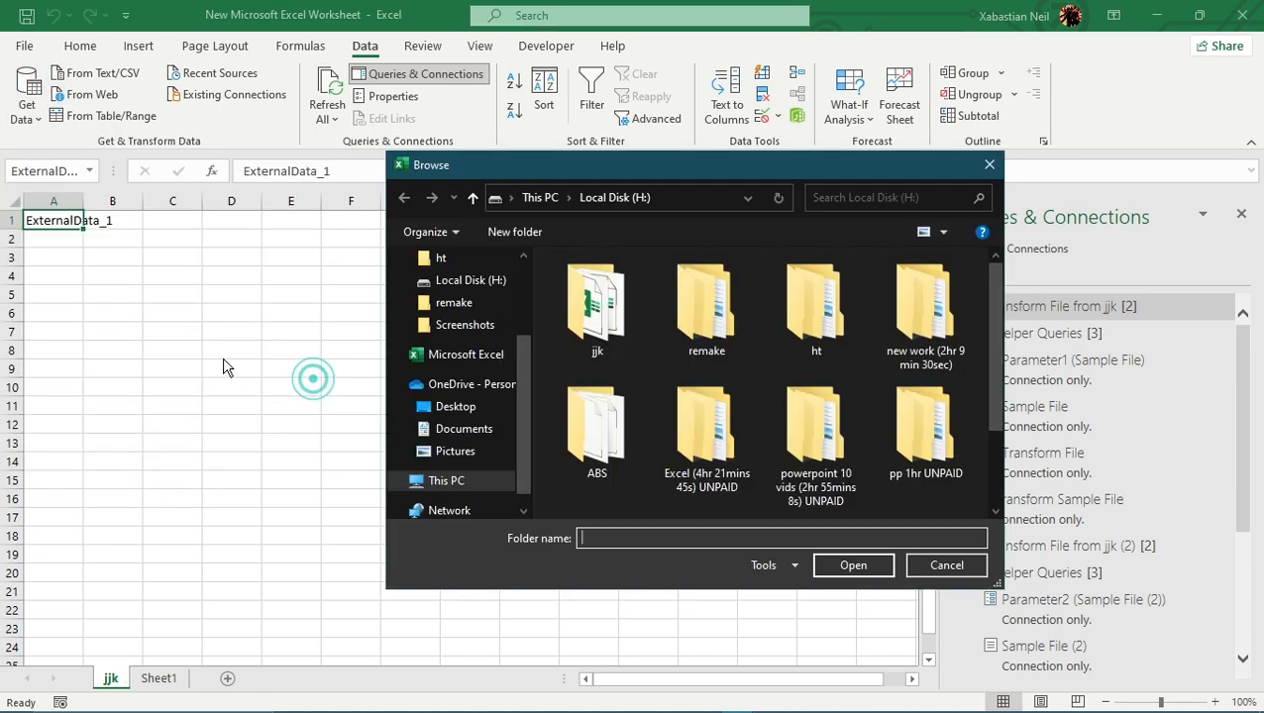
{"action": "left_click", "coordinate": [592, 359]}
{"action": "double_click", "coordinate": [590, 356]}
{"action": "left_click", "coordinate": [854, 566]}
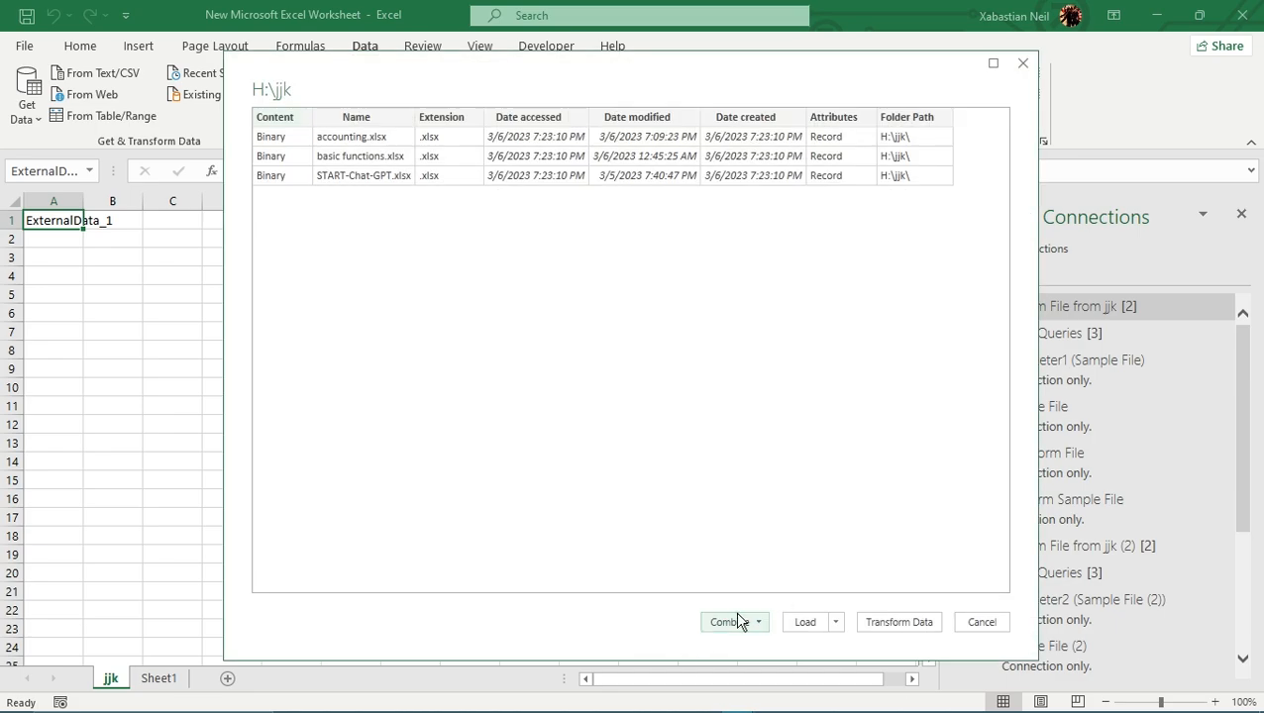
- Combine and transform the folder's files, extracting the pivot table sheet with the first file as the sample
{"action": "left_click", "coordinate": [735, 621]}
{"action": "left_click", "coordinate": [841, 646]}
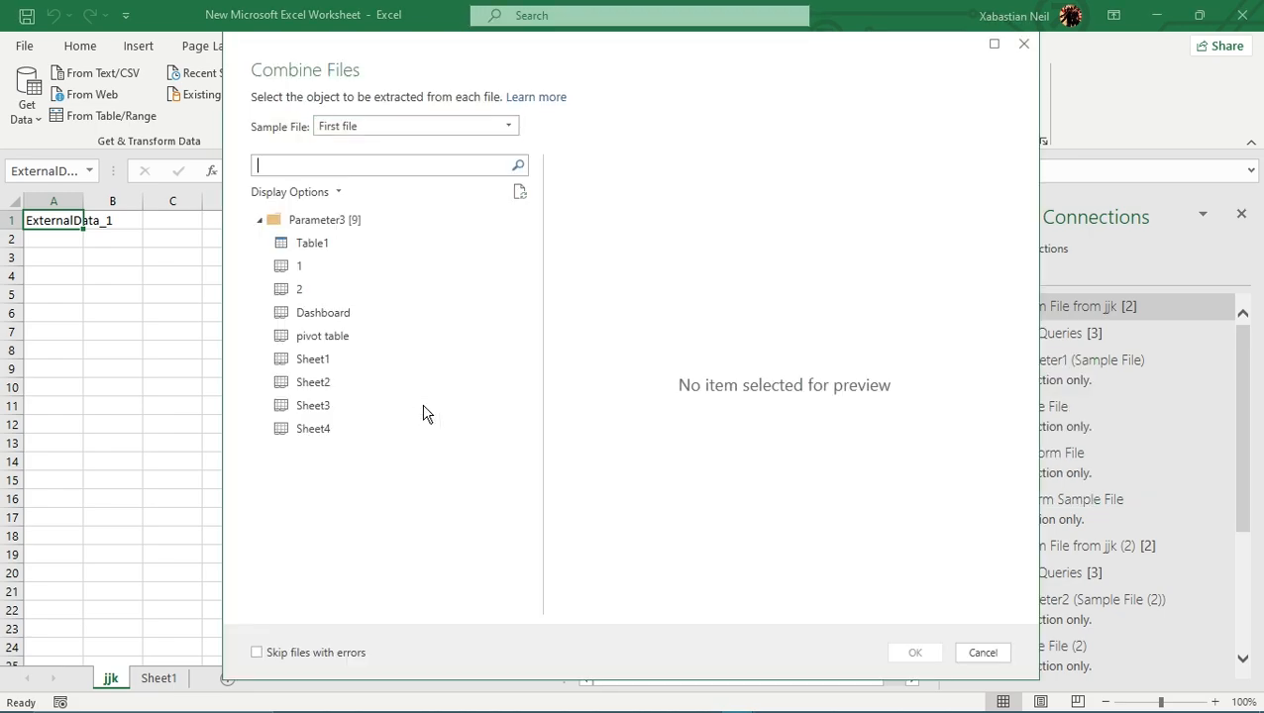
{"action": "left_click", "coordinate": [349, 345]}
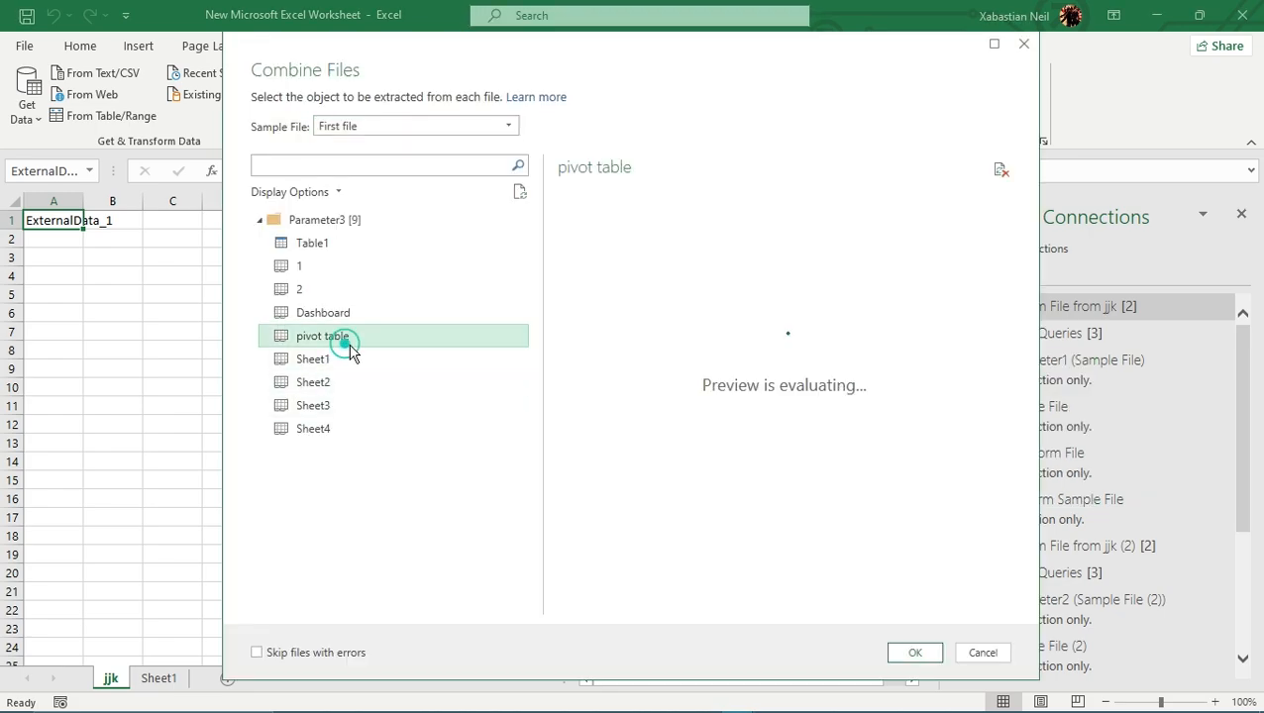
{"action": "left_click", "coordinate": [914, 654]}
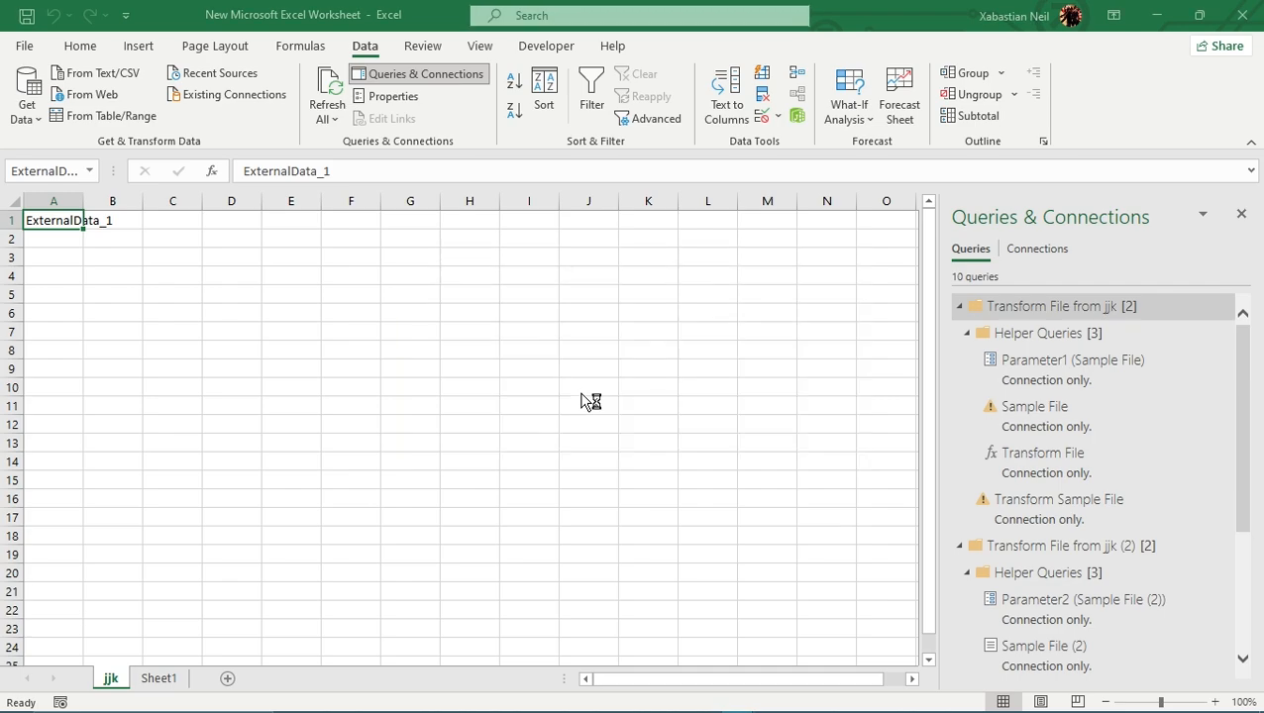
{"action": "double_click", "coordinate": [1106, 313]}
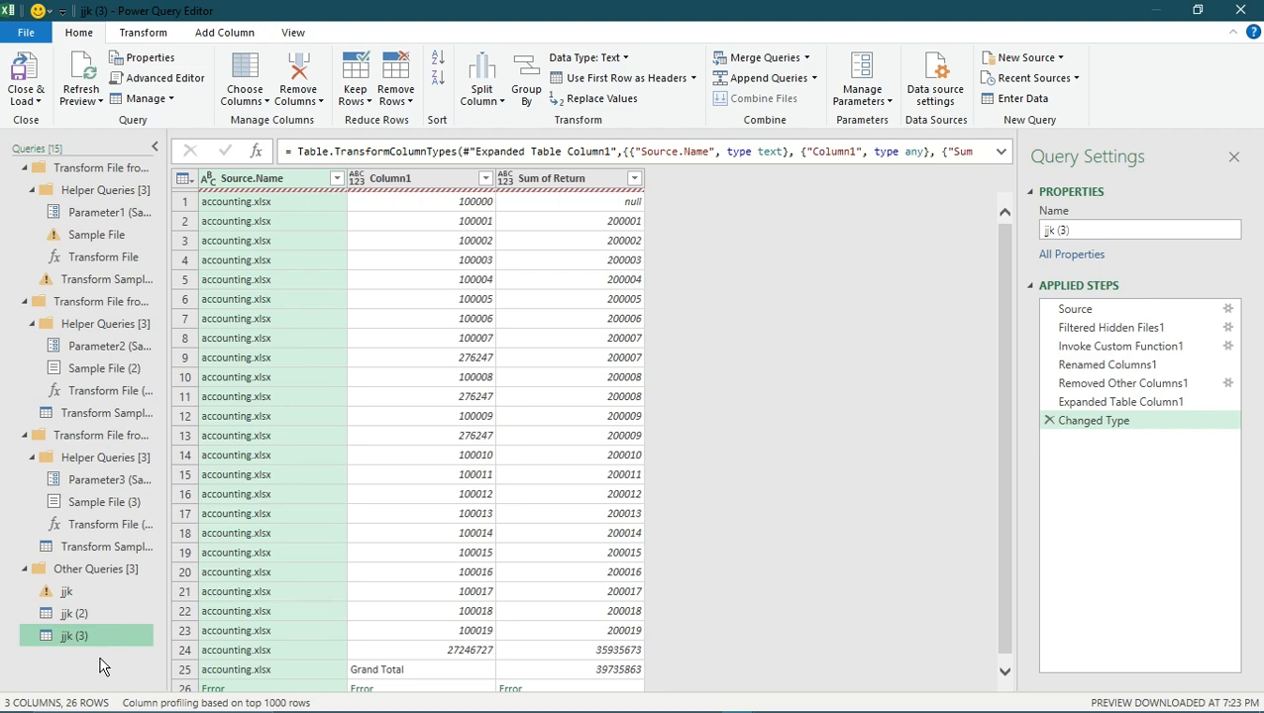
- Enable Fast Data Load for the jjk (3) query and set its description to "null"
{"action": "right_click", "coordinate": [69, 640]}
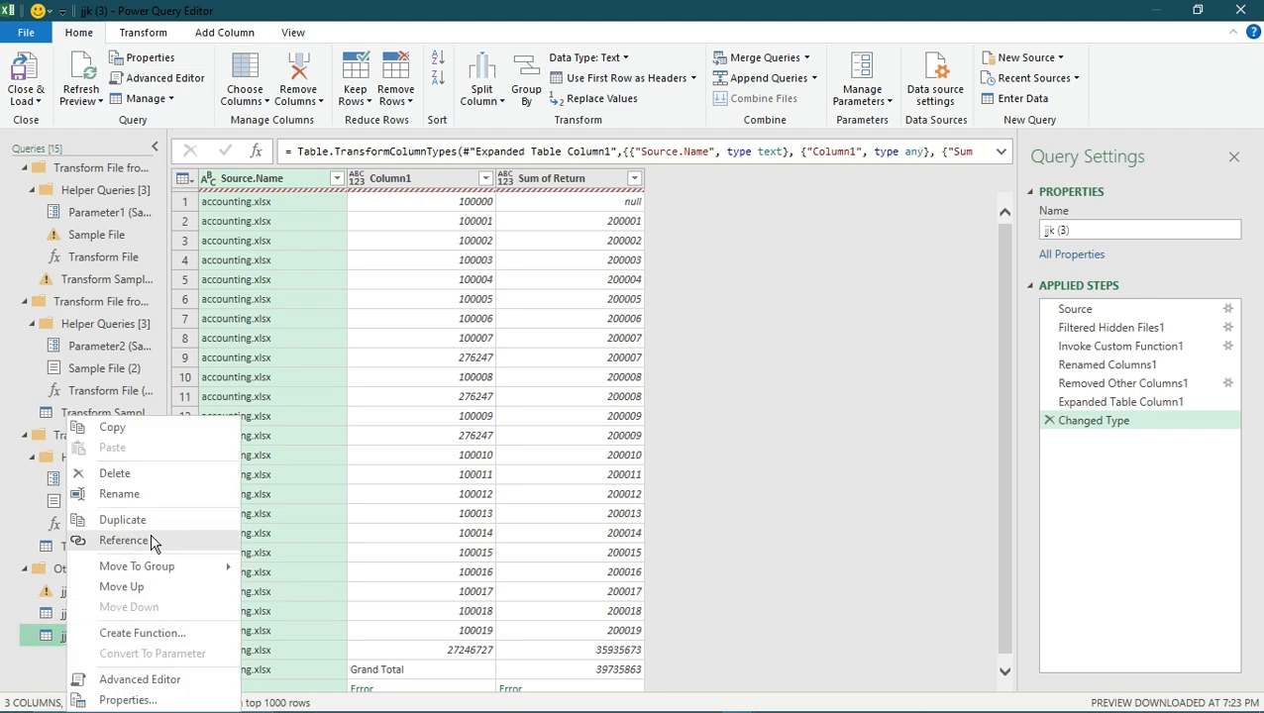
{"action": "left_click", "coordinate": [148, 699]}
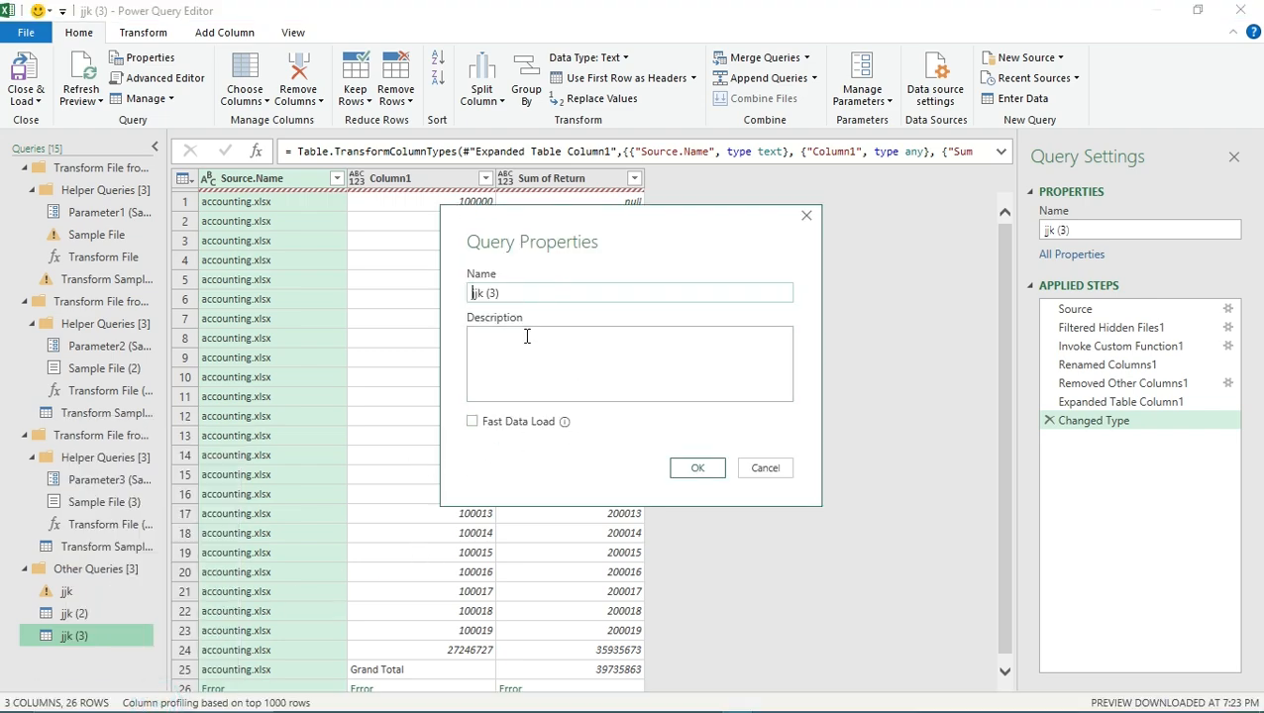
{"action": "left_click", "coordinate": [472, 421]}
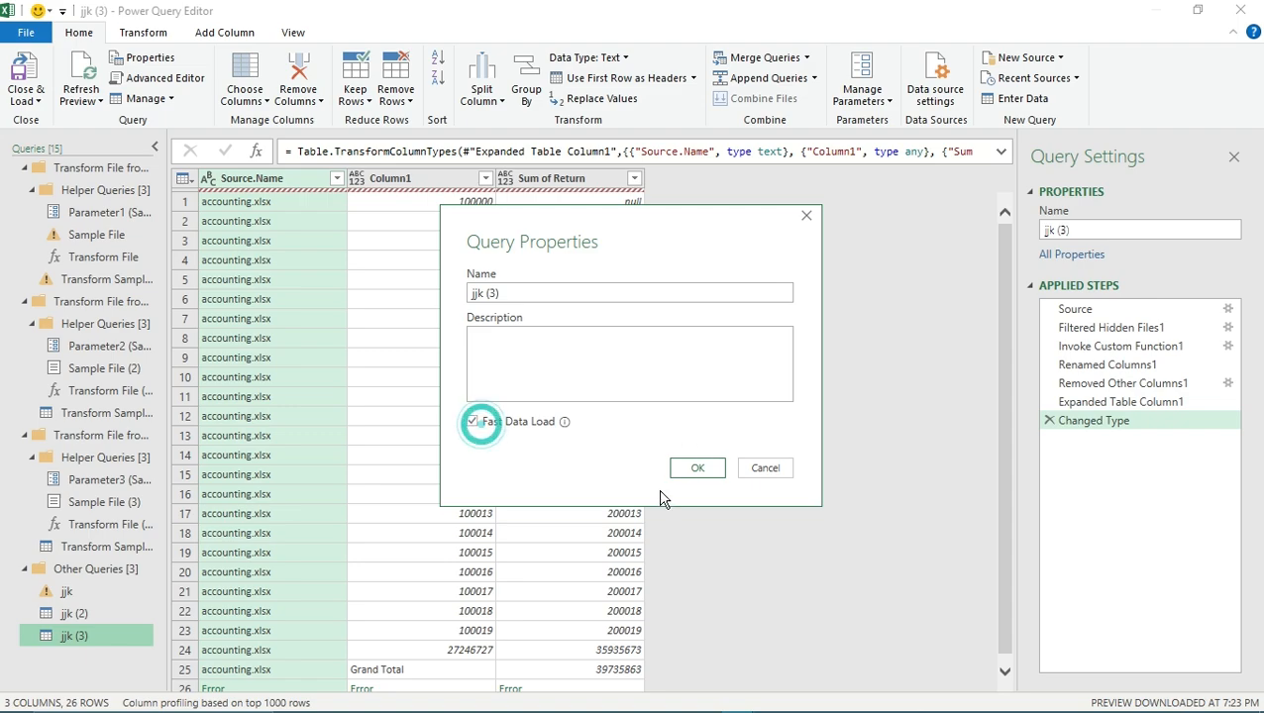
{"action": "left_click", "coordinate": [607, 363]}
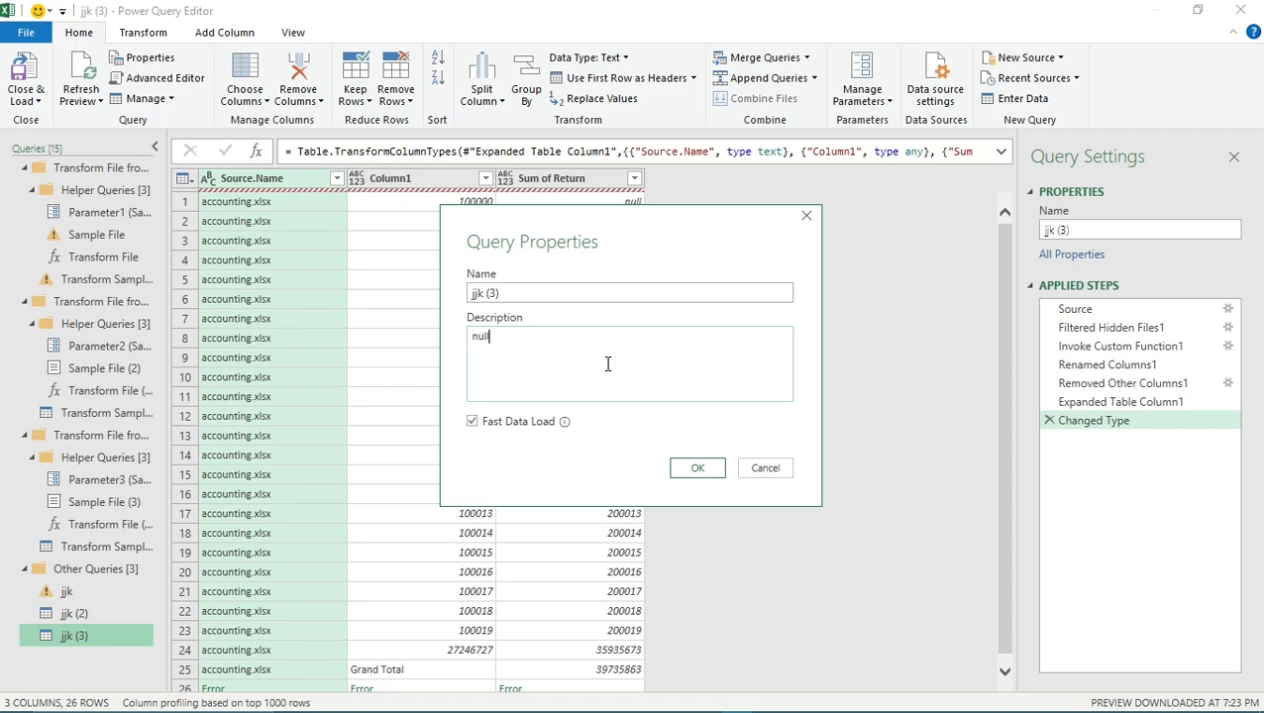
{"action": "left_click", "coordinate": [697, 470]}
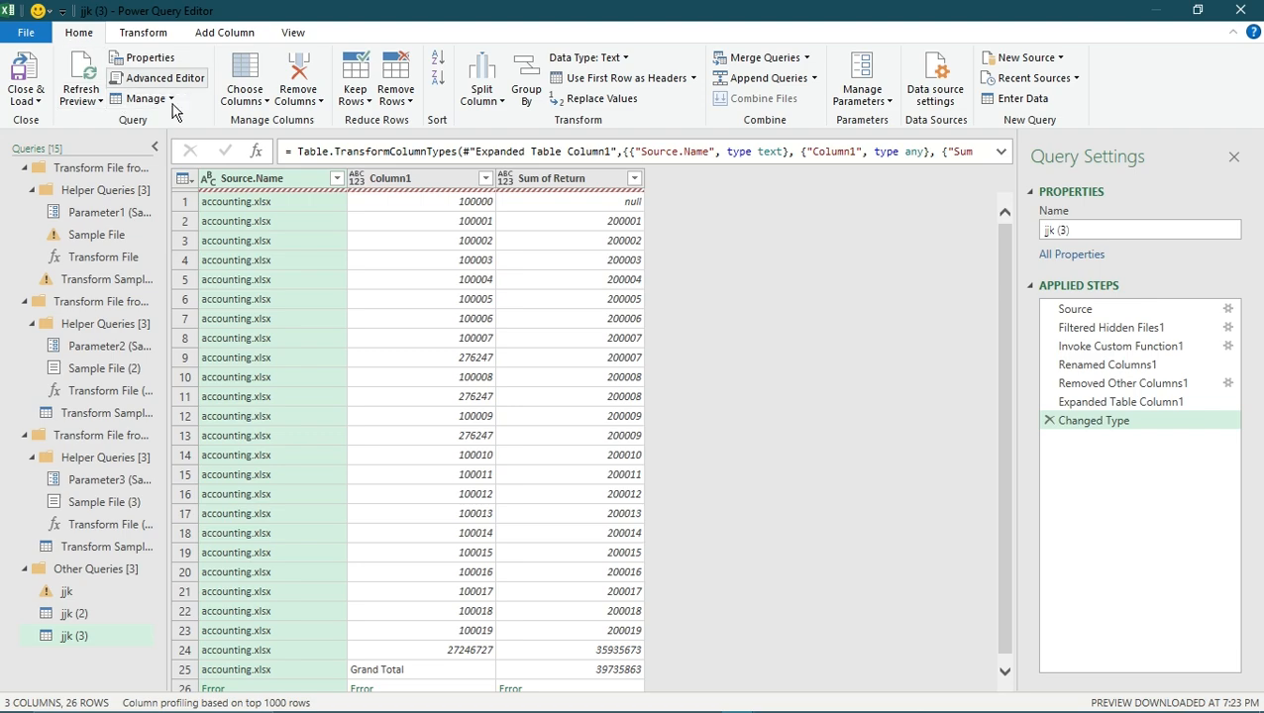
{"action": "left_click", "coordinate": [144, 98]}
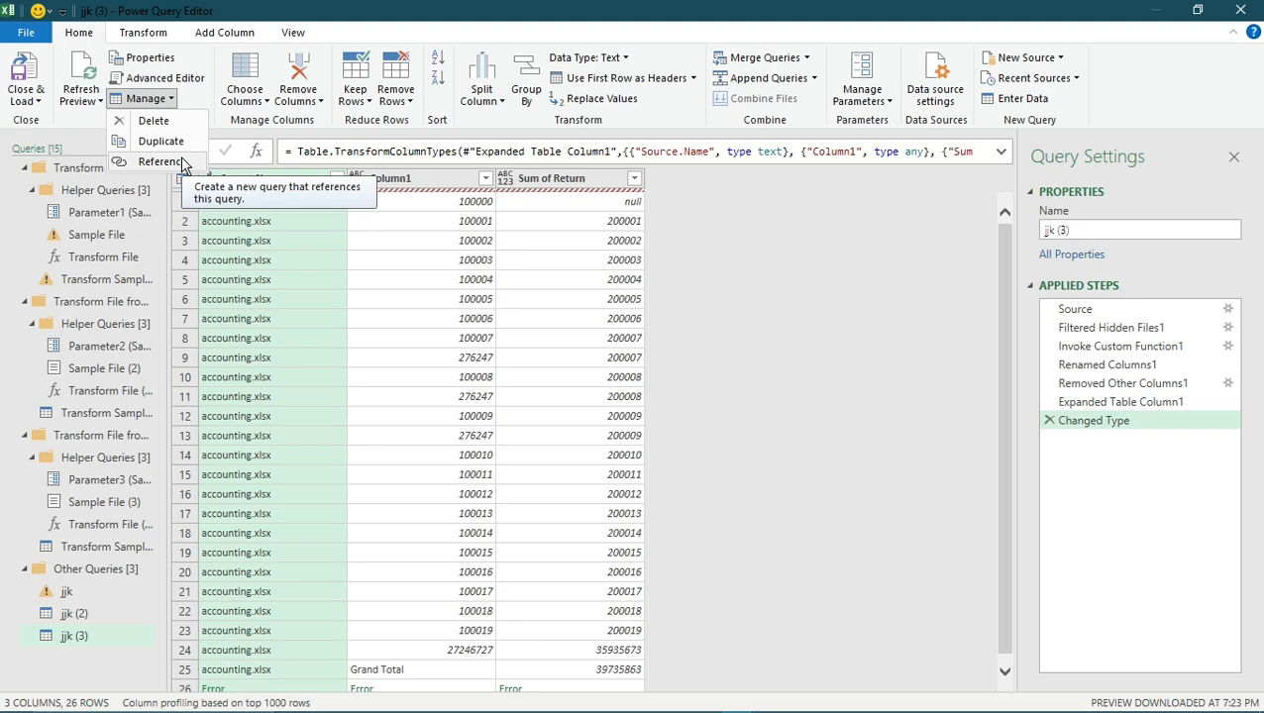
{"action": "right_click", "coordinate": [300, 259]}
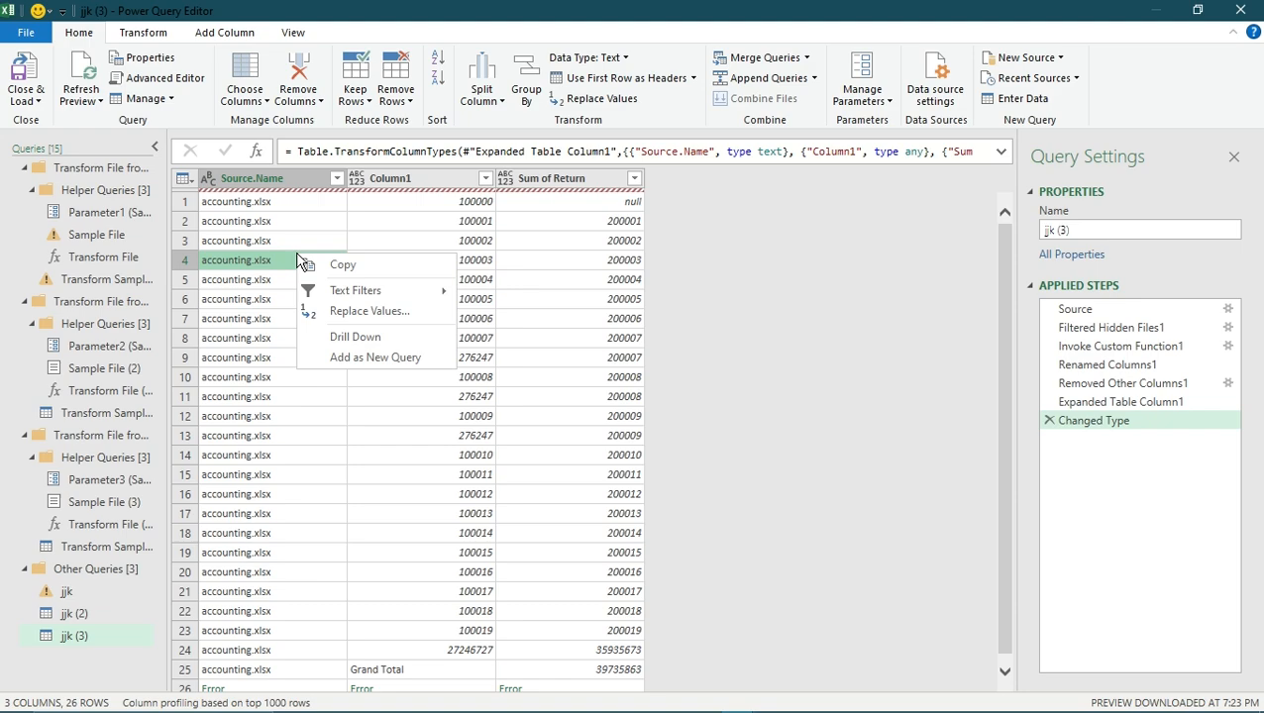
{"action": "right_click", "coordinate": [285, 179]}
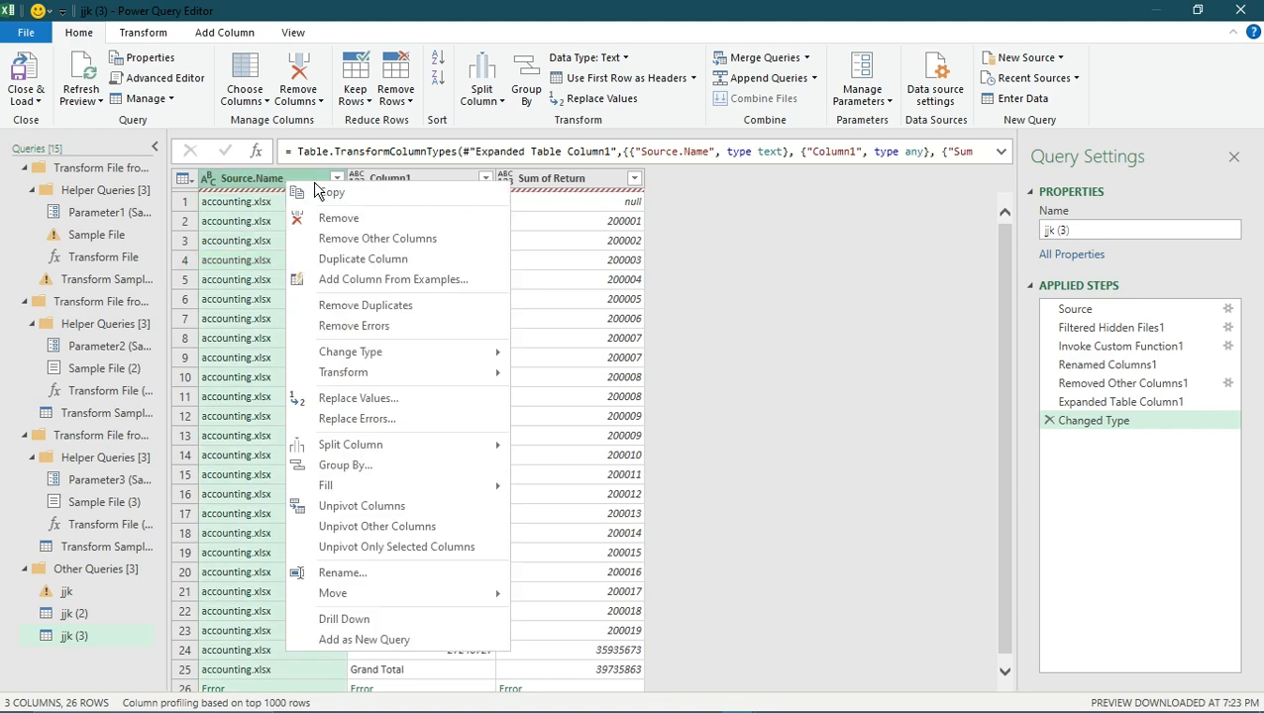
{"action": "left_click", "coordinate": [448, 284]}
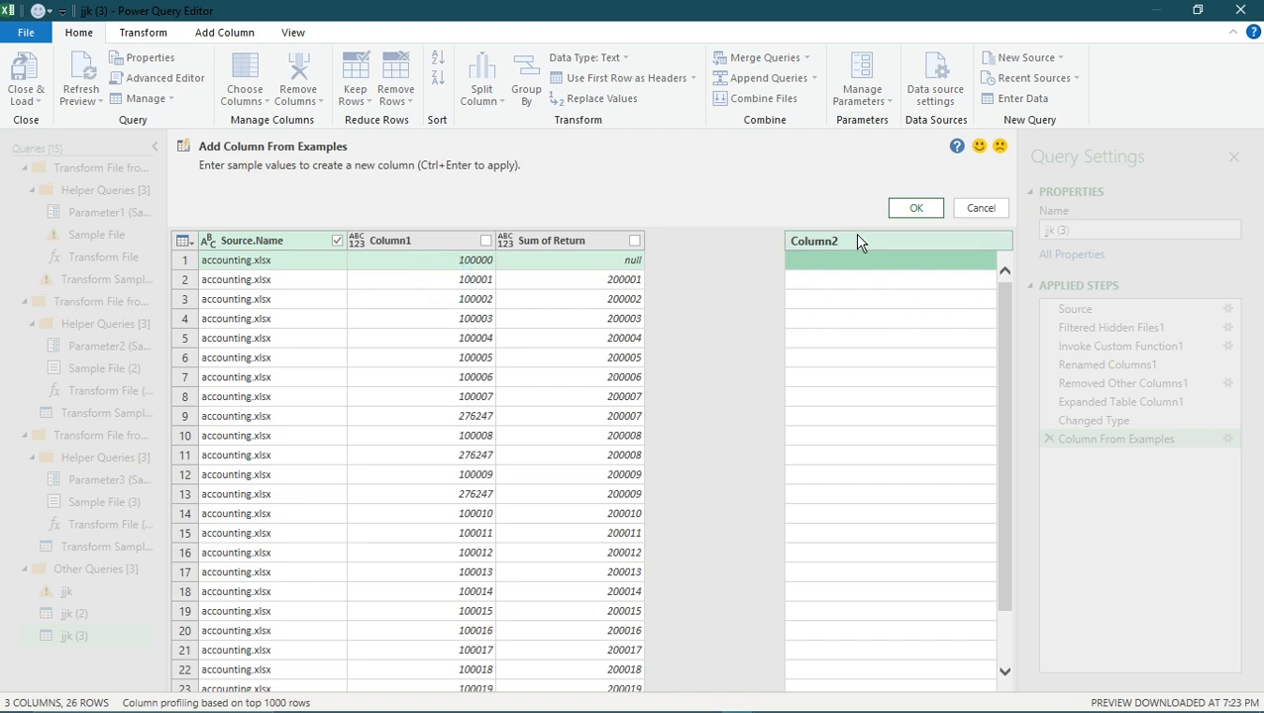
{"action": "left_click", "coordinate": [857, 238]}
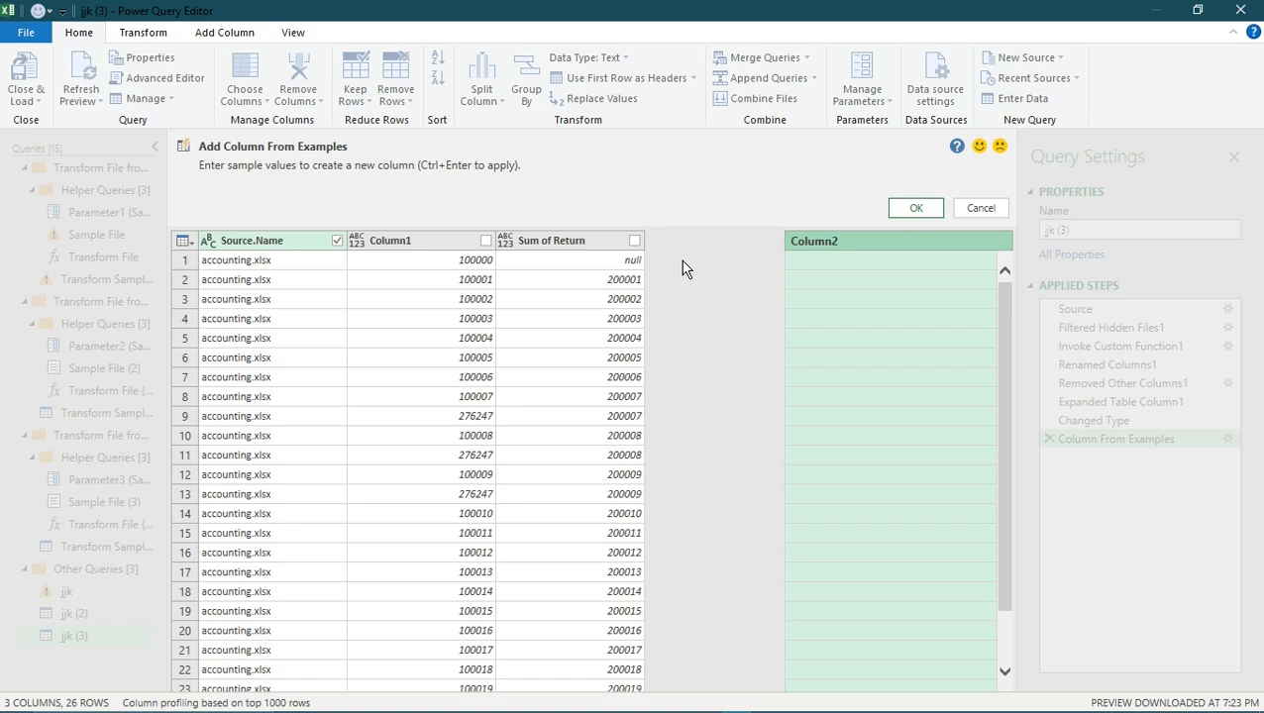
{"action": "left_click", "coordinate": [460, 311]}
{"action": "right_click", "coordinate": [465, 305]}
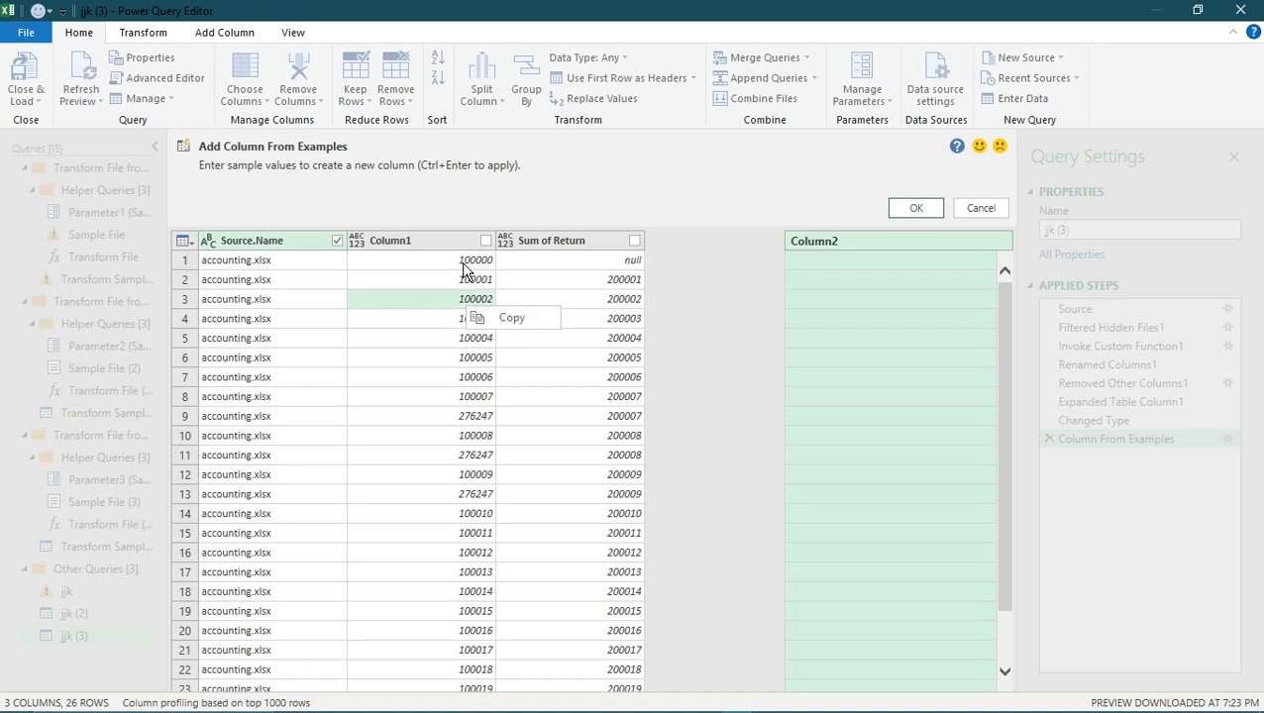
{"action": "right_click", "coordinate": [457, 239]}
{"action": "left_click", "coordinate": [395, 240]}
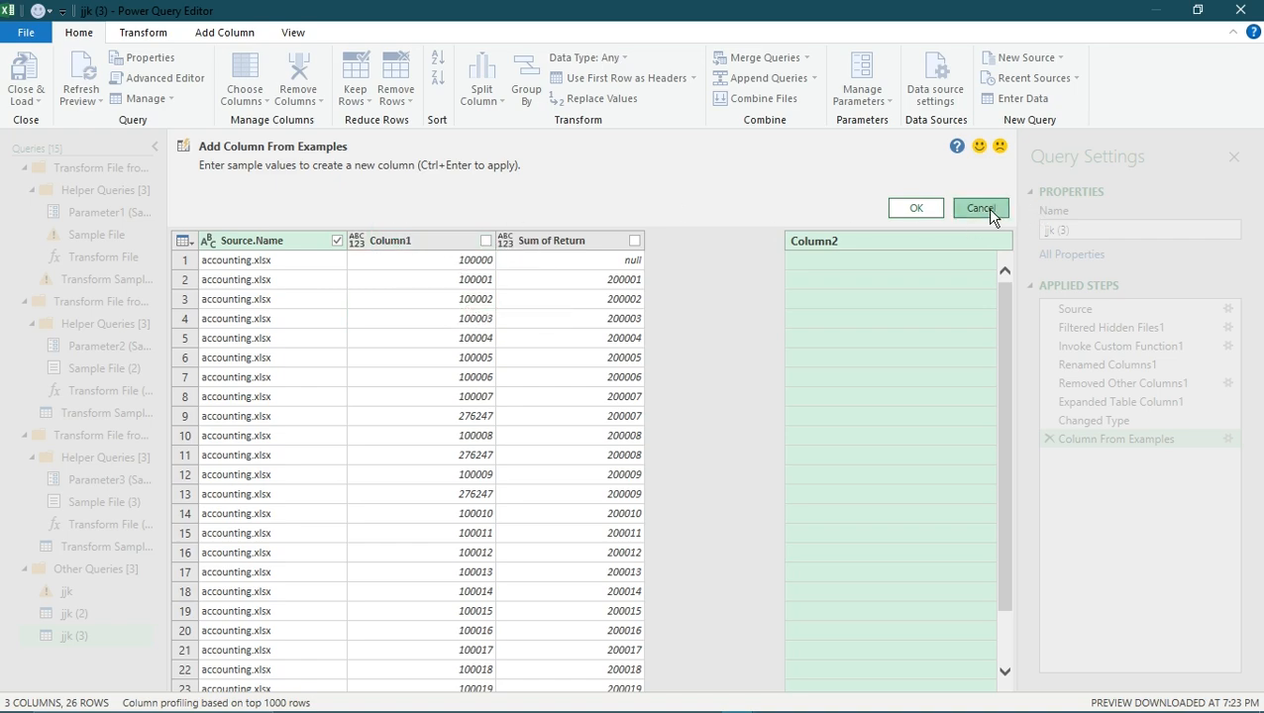
{"action": "left_click", "coordinate": [983, 208]}
- Unpivot Column1 in the jjk (3) query into attribute and value columns
{"action": "right_click", "coordinate": [418, 182]}
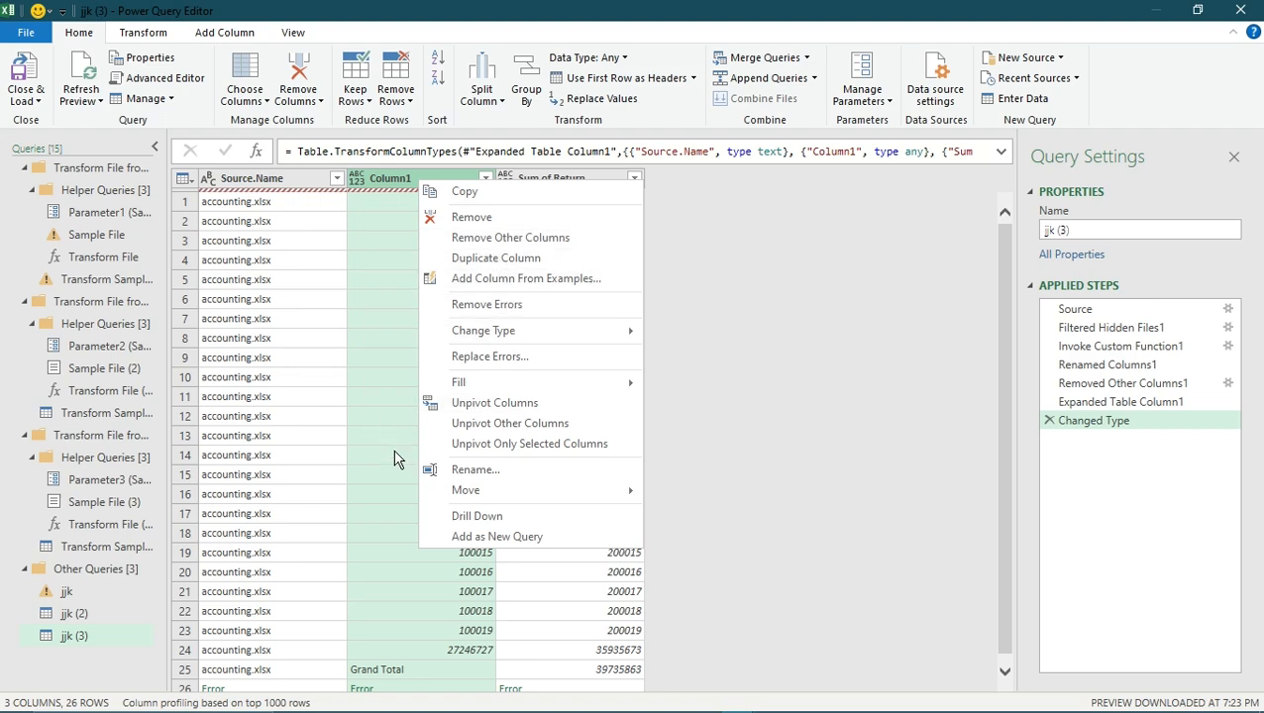
{"action": "right_click", "coordinate": [372, 395]}
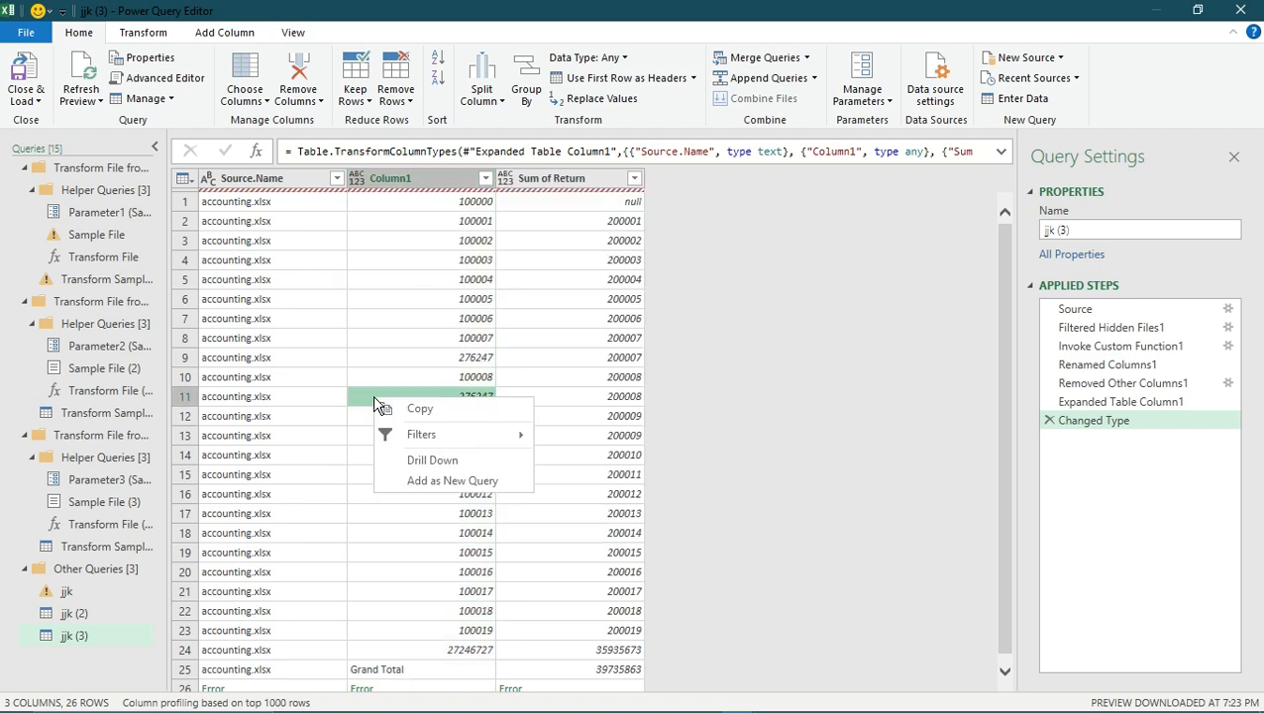
{"action": "right_click", "coordinate": [364, 280]}
{"action": "right_click", "coordinate": [401, 187]}
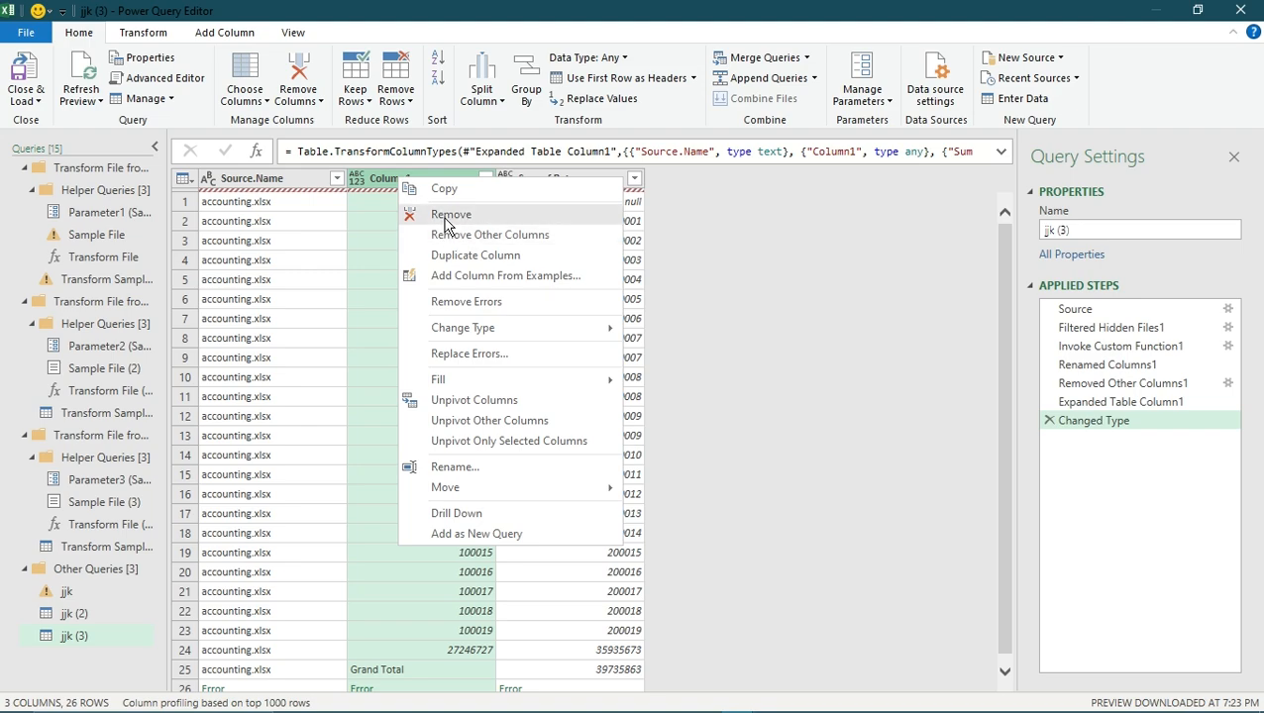
{"action": "mouse_move", "coordinate": [526, 380]}
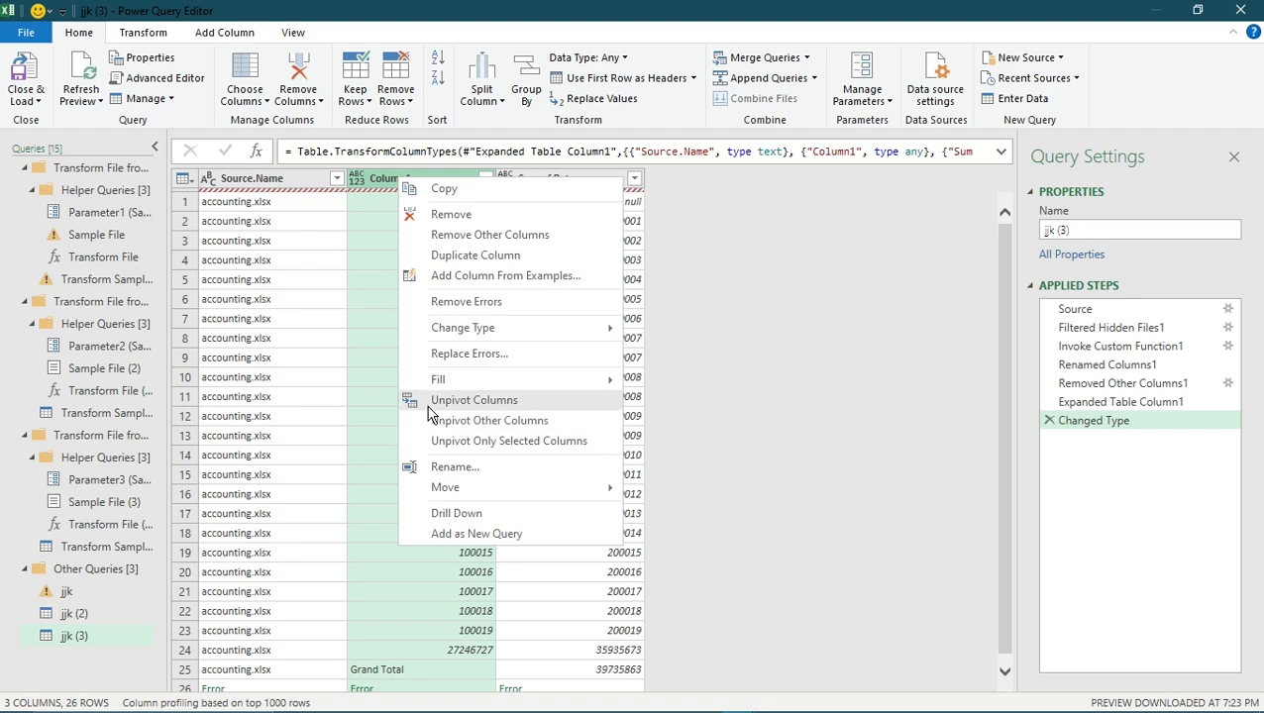
{"action": "left_click", "coordinate": [508, 402]}
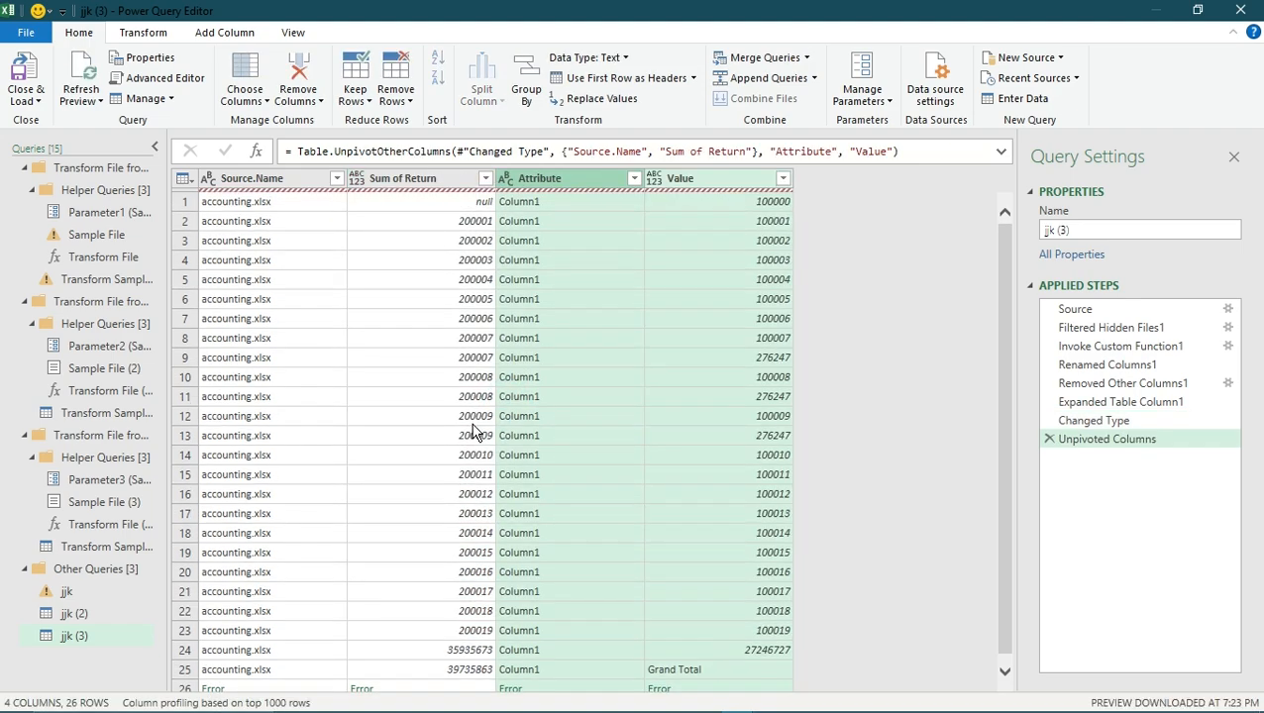
- Split the Attribute column by the comma delimiter at the right-most delimiter
{"action": "right_click", "coordinate": [561, 386]}
{"action": "key", "text": "Escape"}
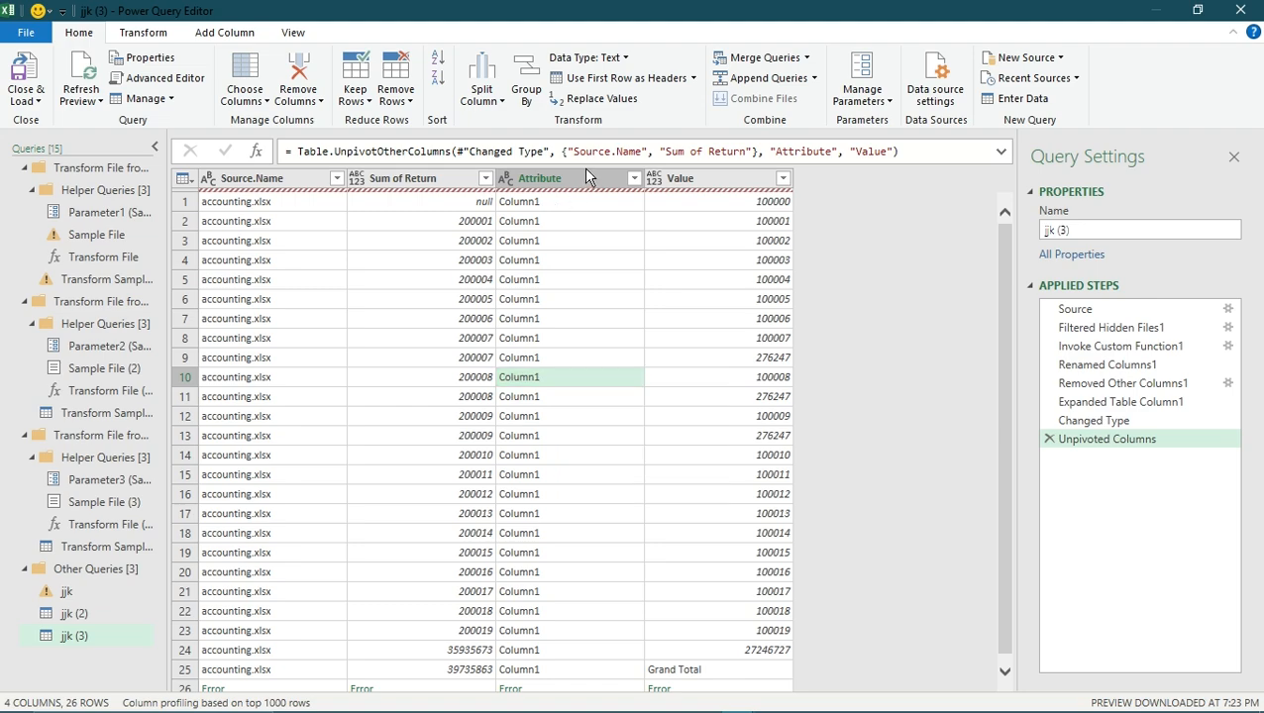
{"action": "right_click", "coordinate": [584, 170]}
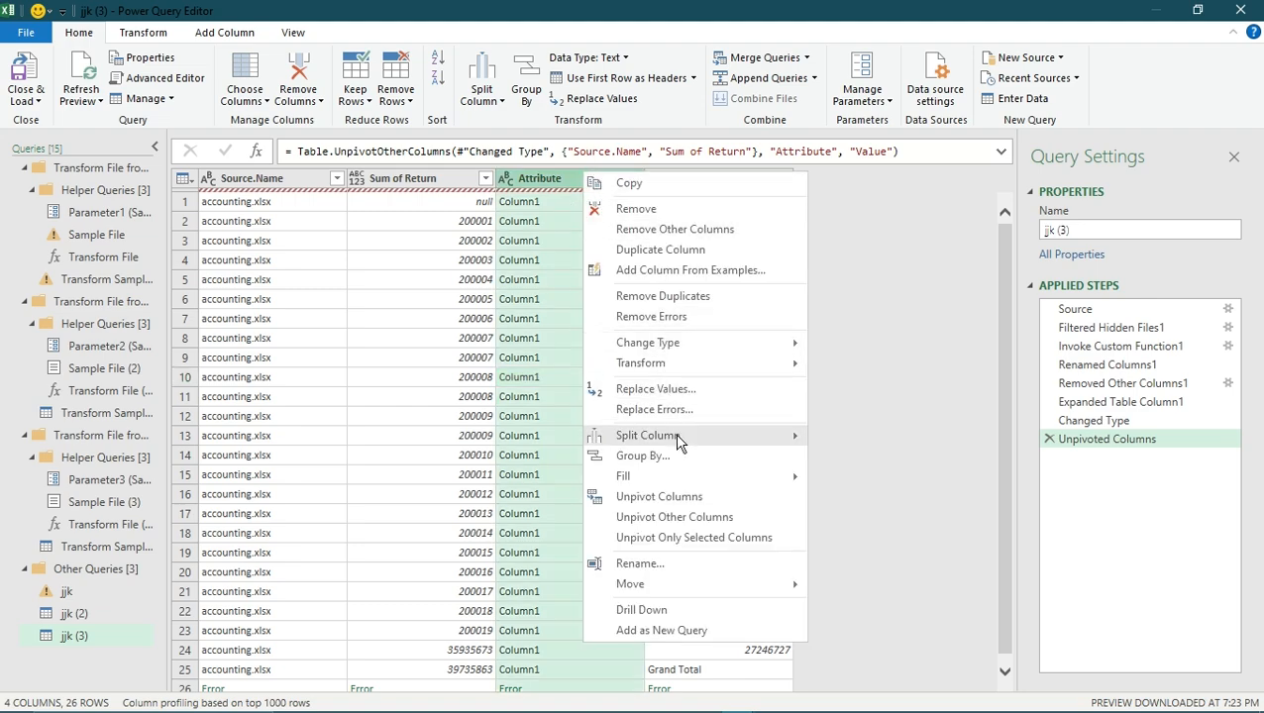
{"action": "mouse_move", "coordinate": [675, 435]}
{"action": "left_click", "coordinate": [910, 448]}
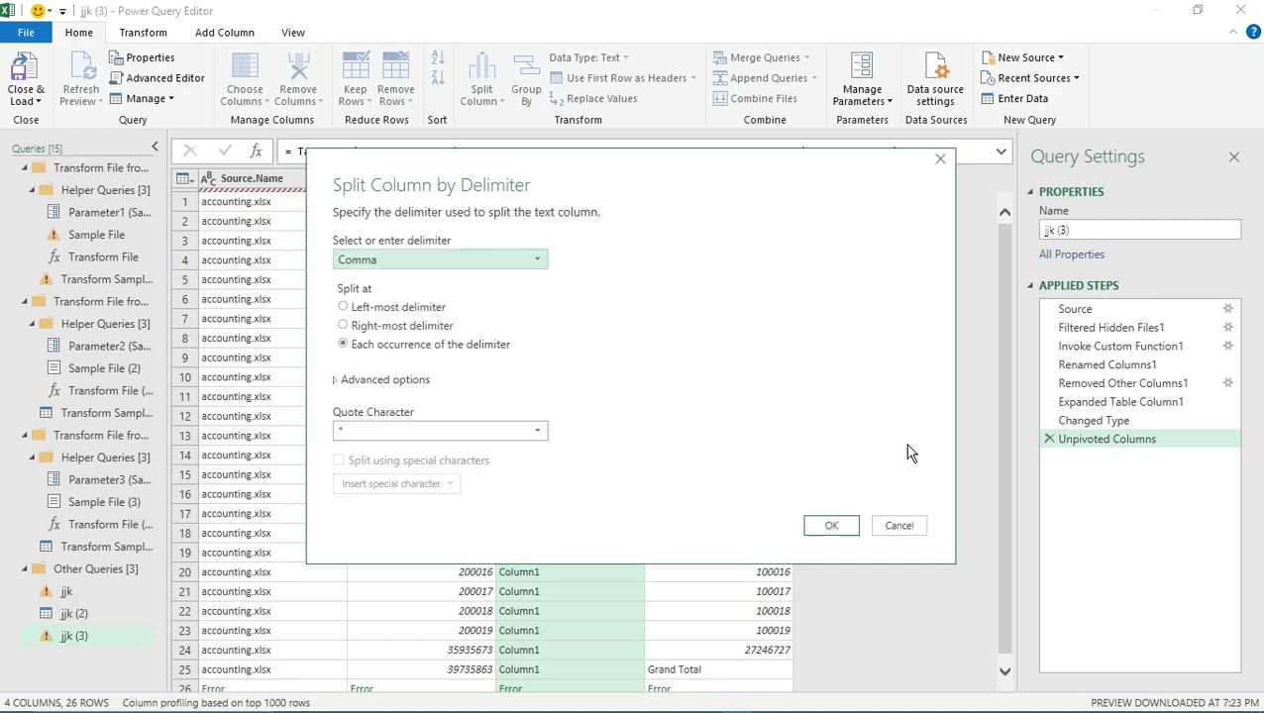
{"action": "left_click", "coordinate": [360, 309]}
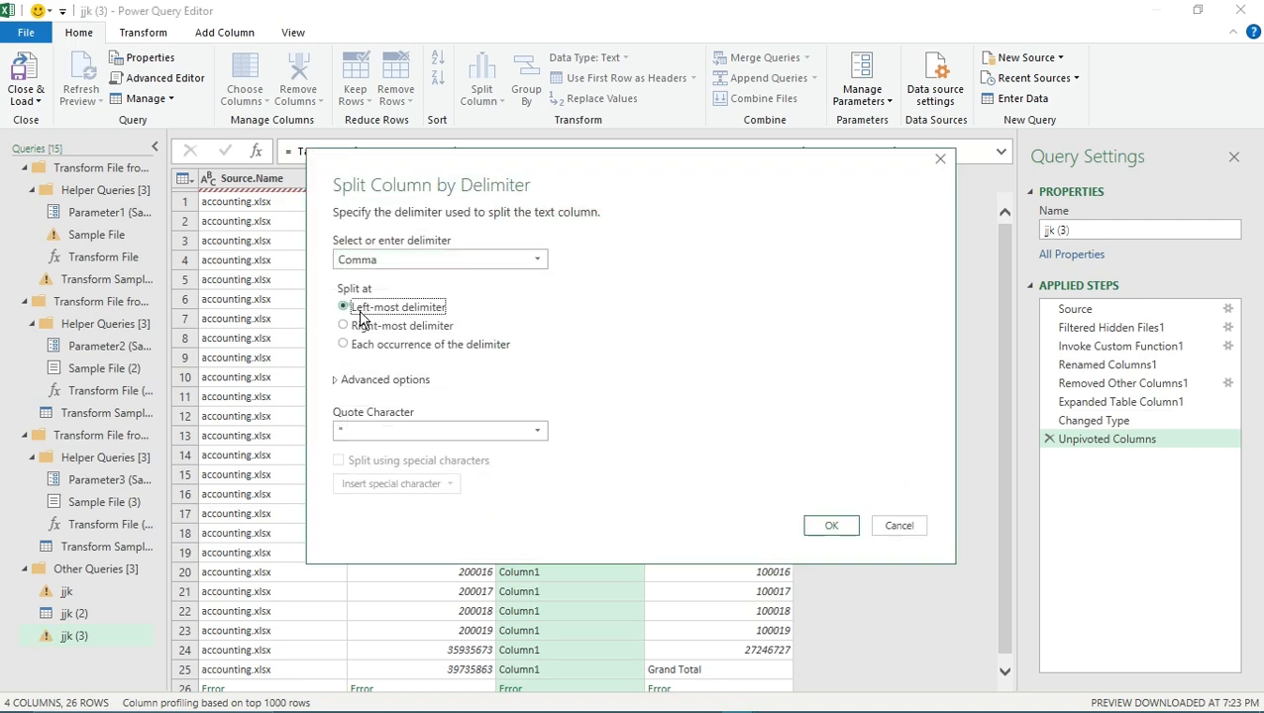
{"action": "left_click", "coordinate": [347, 326]}
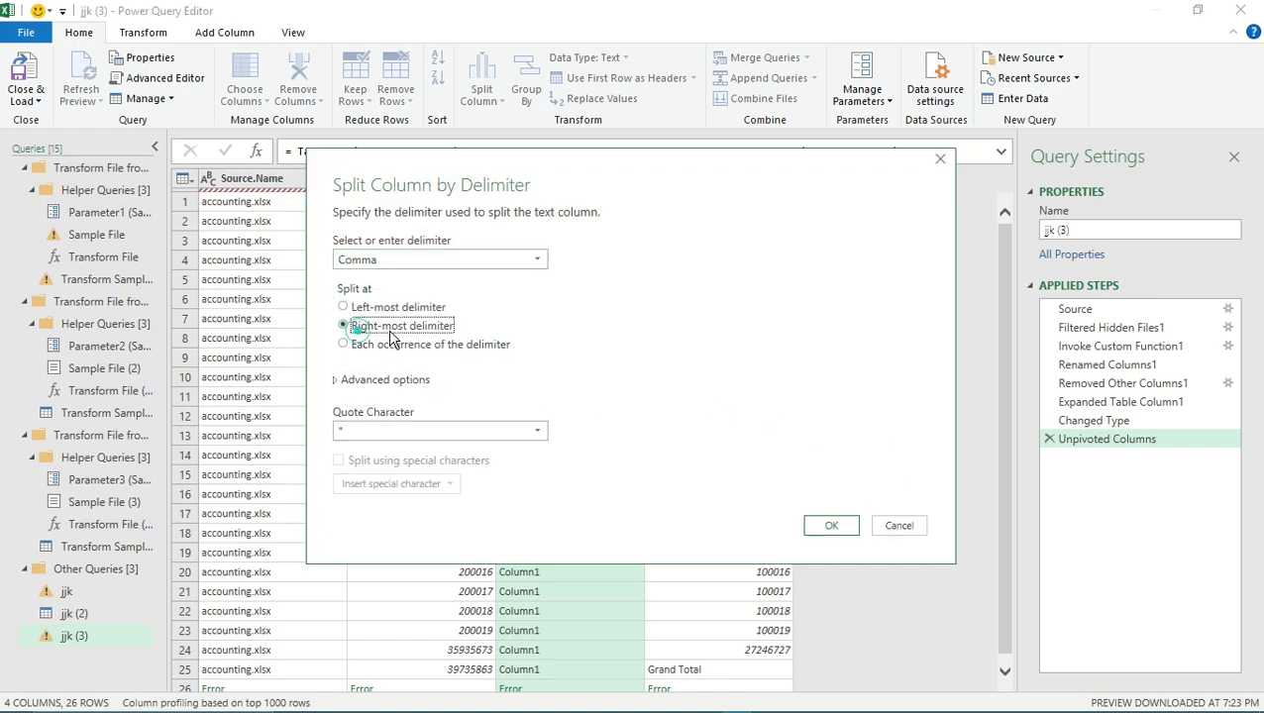
{"action": "left_click", "coordinate": [832, 527]}
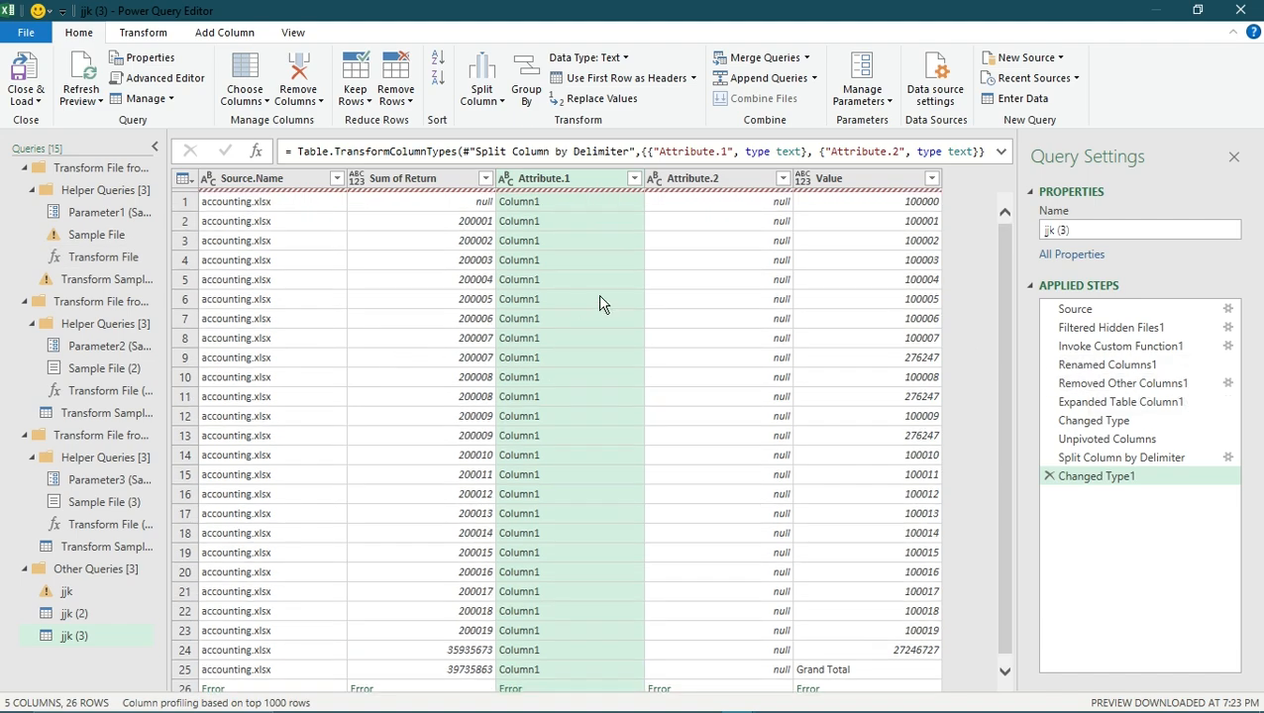
- Duplicate the Attribute.2 column and remove the resulting copy
{"action": "right_click", "coordinate": [714, 178]}
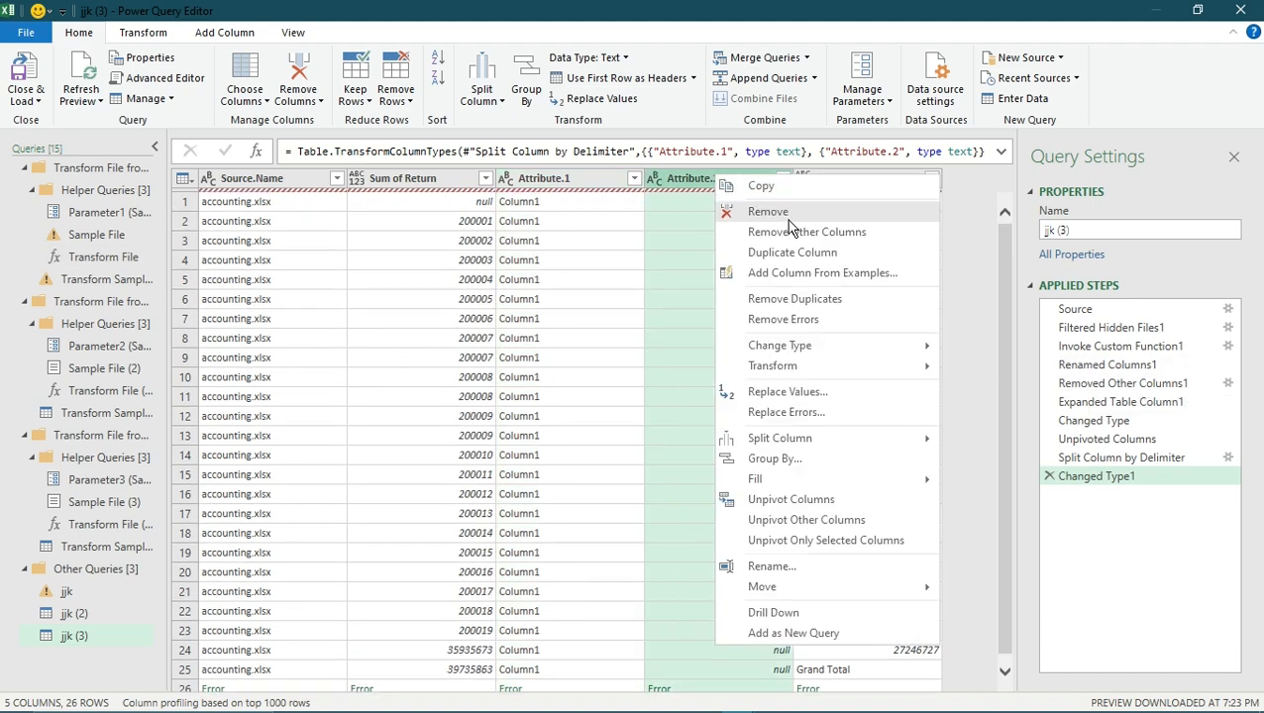
{"action": "left_click", "coordinate": [842, 253]}
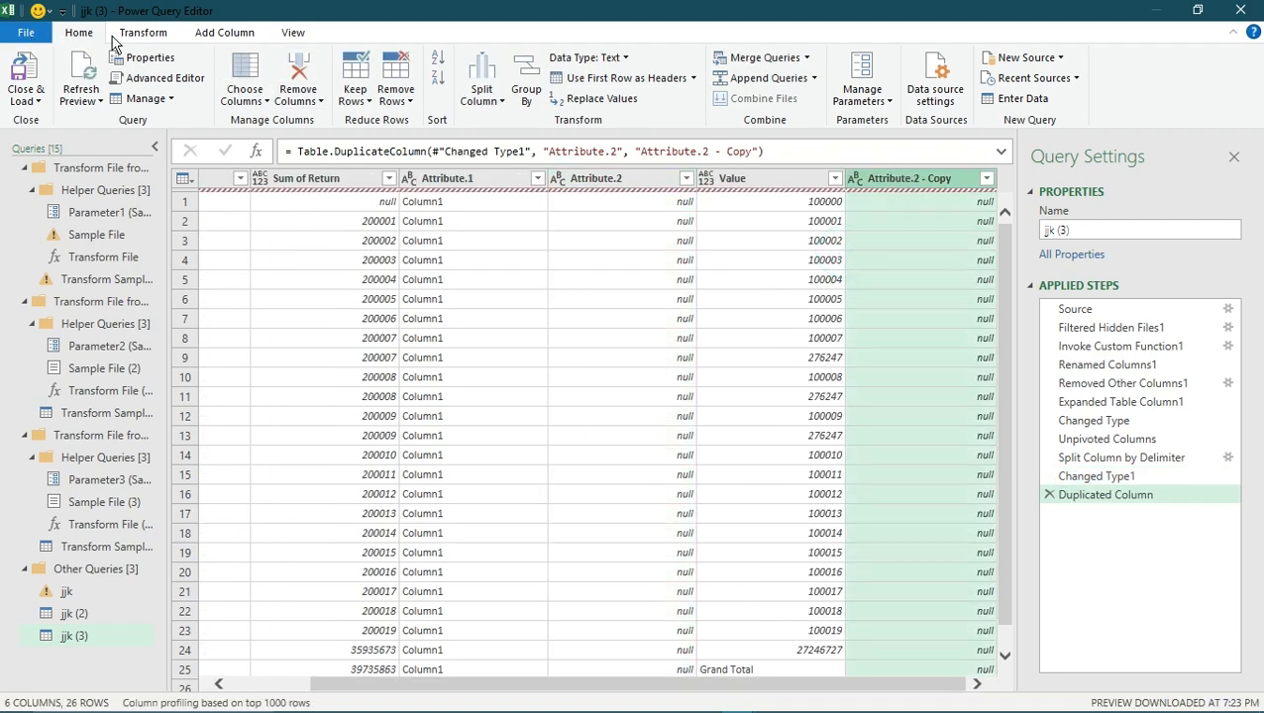
{"action": "left_click", "coordinate": [301, 79]}
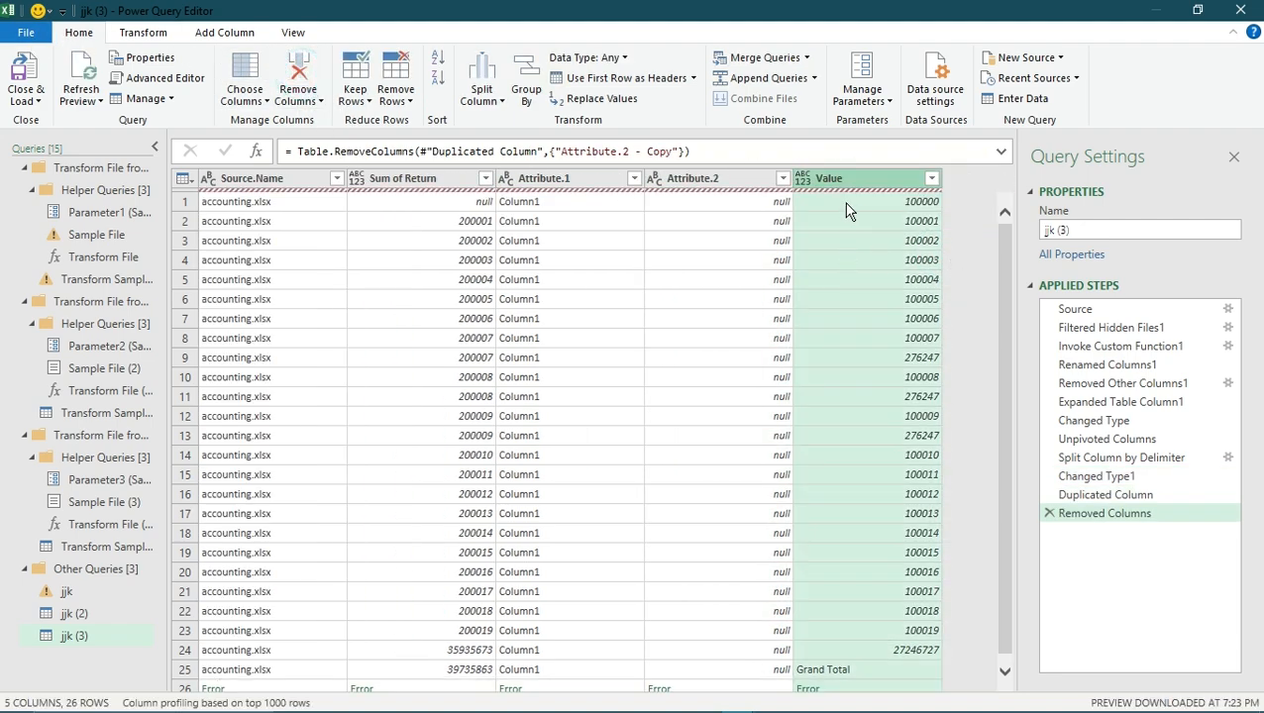
- Remove duplicates based on the Attribute.2 column, and delete that applied step from the jjk (3) query
{"action": "right_click", "coordinate": [722, 189]}
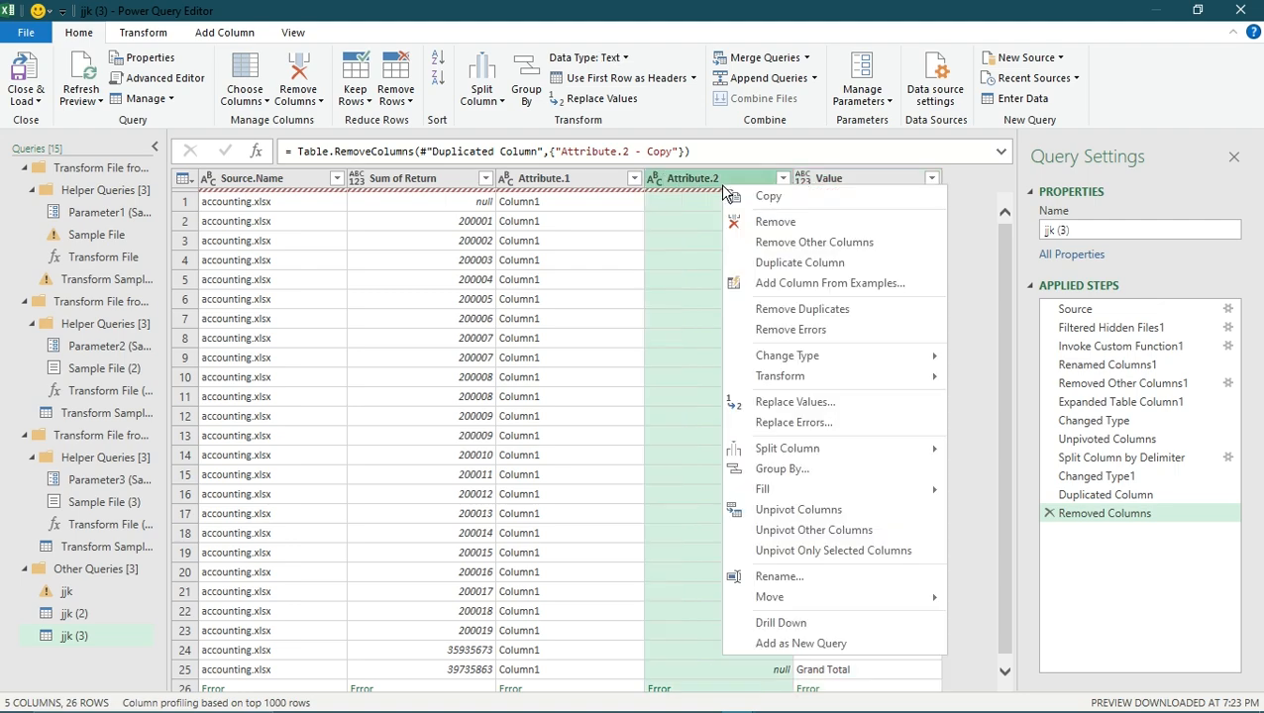
{"action": "left_click", "coordinate": [787, 307]}
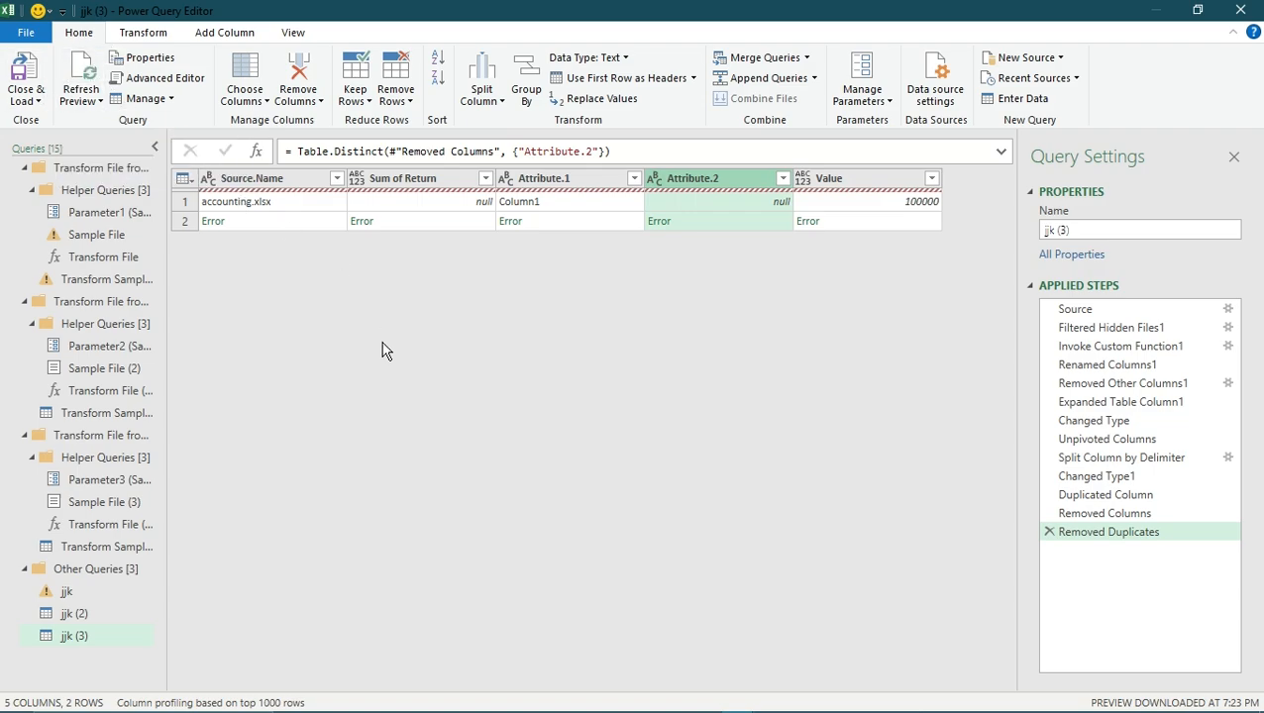
{"action": "left_click", "coordinate": [301, 297]}
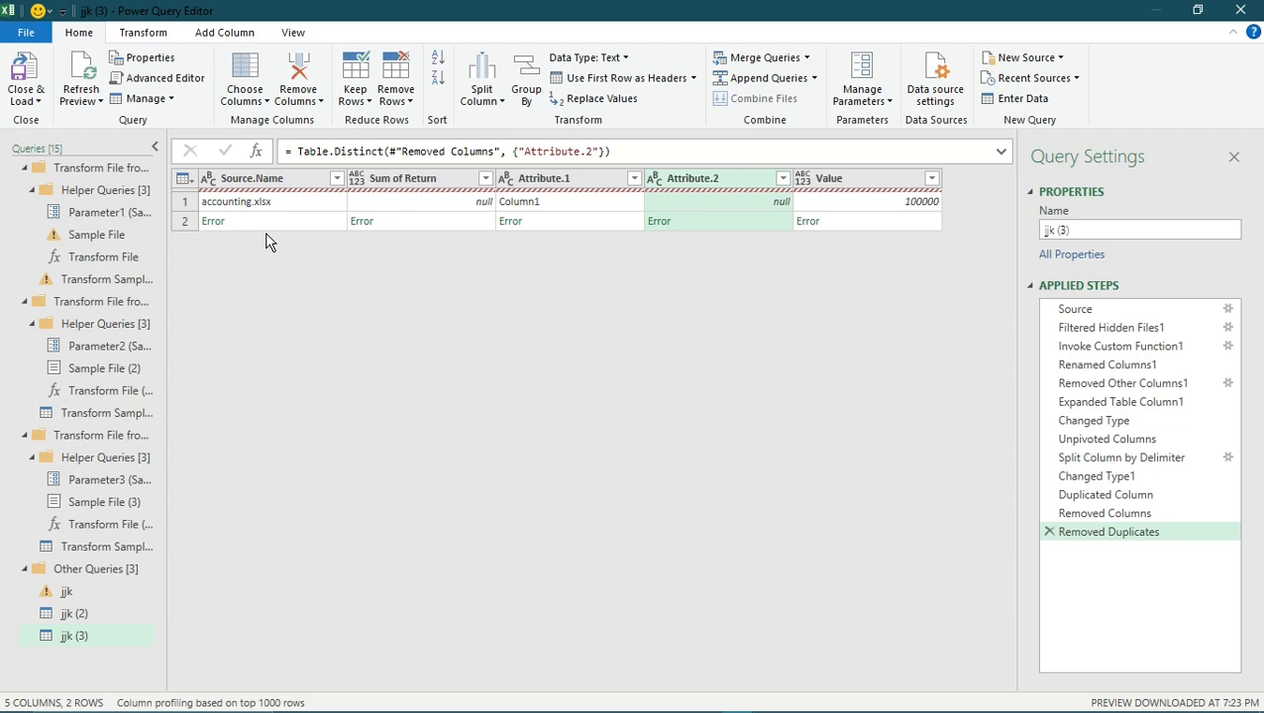
{"action": "left_click", "coordinate": [231, 205]}
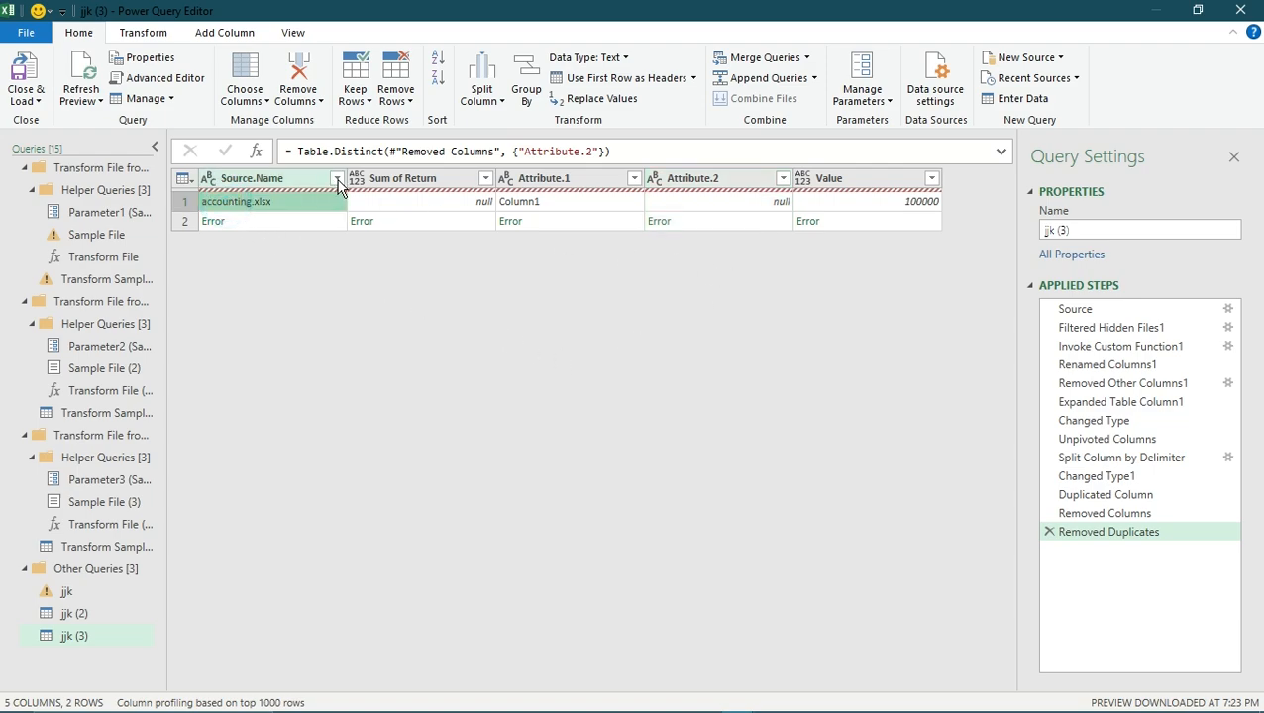
{"action": "left_click", "coordinate": [1049, 532]}
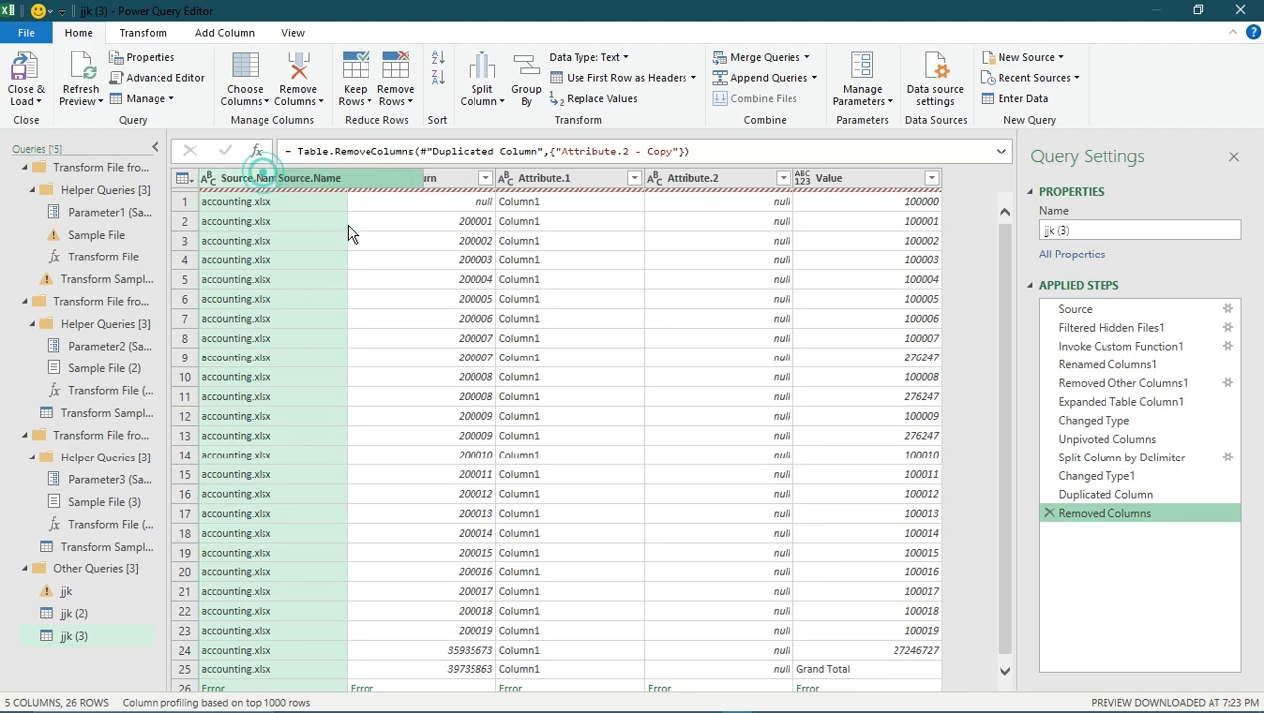
- Copy the Source.Name, Sum of Return and Attribute.1 columns of the jjk (3) query together
{"action": "left_click", "coordinate": [255, 203]}
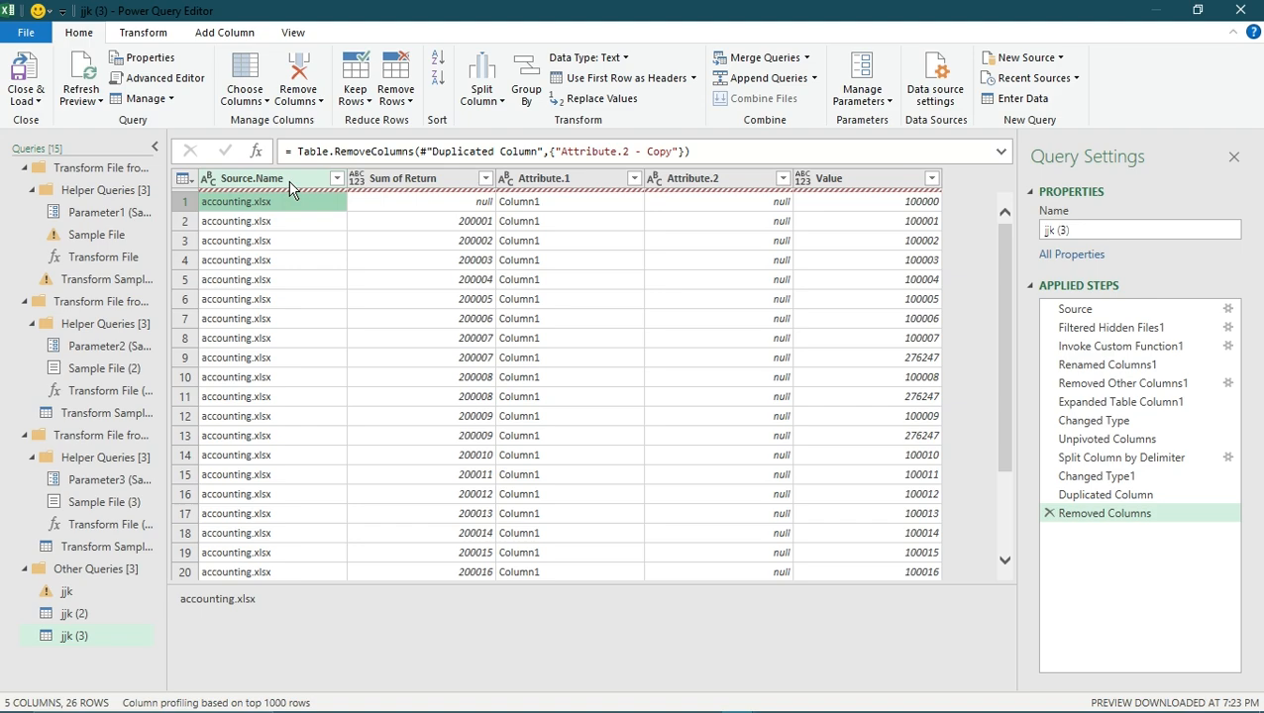
{"action": "left_click", "coordinate": [288, 182]}
{"action": "left_click", "coordinate": [355, 178], "text": "ctrl"}
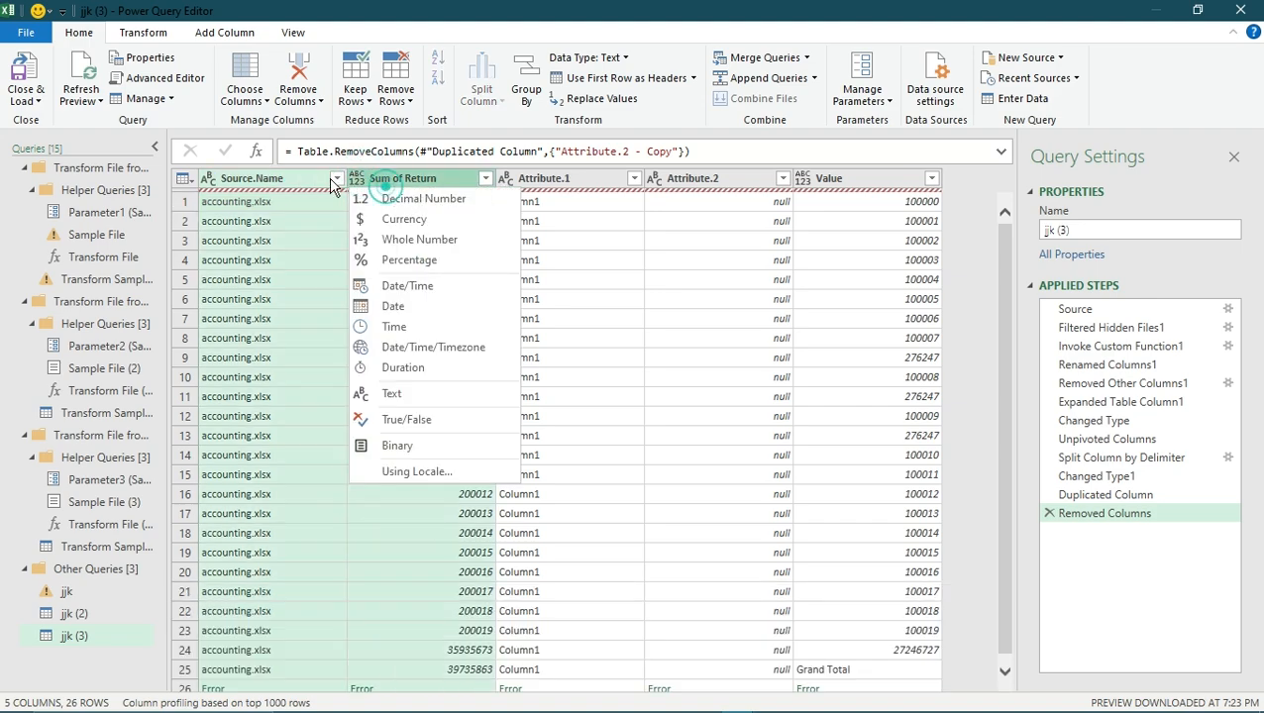
{"action": "left_click", "coordinate": [573, 178], "text": "ctrl"}
{"action": "left_click", "coordinate": [711, 185]}
{"action": "left_click", "coordinate": [256, 180]}
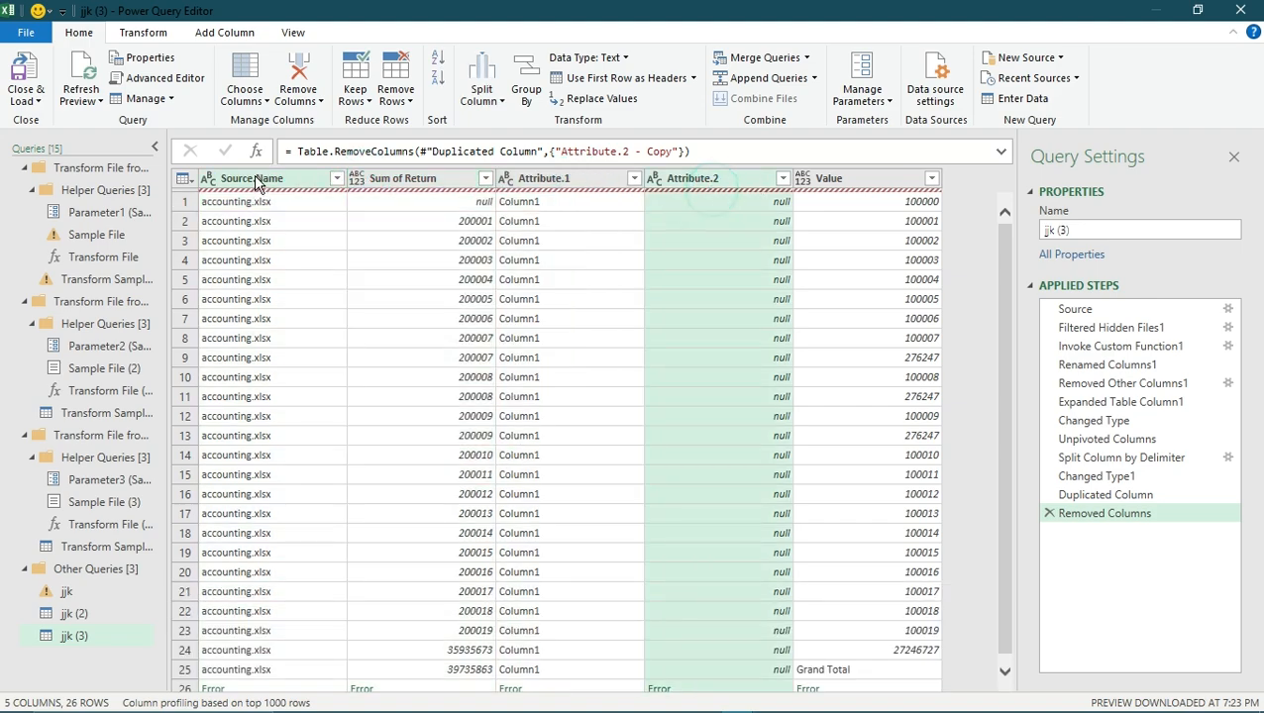
{"action": "left_click", "coordinate": [422, 180], "text": "ctrl"}
{"action": "left_click", "coordinate": [541, 179], "text": "ctrl"}
{"action": "right_click", "coordinate": [577, 182]}
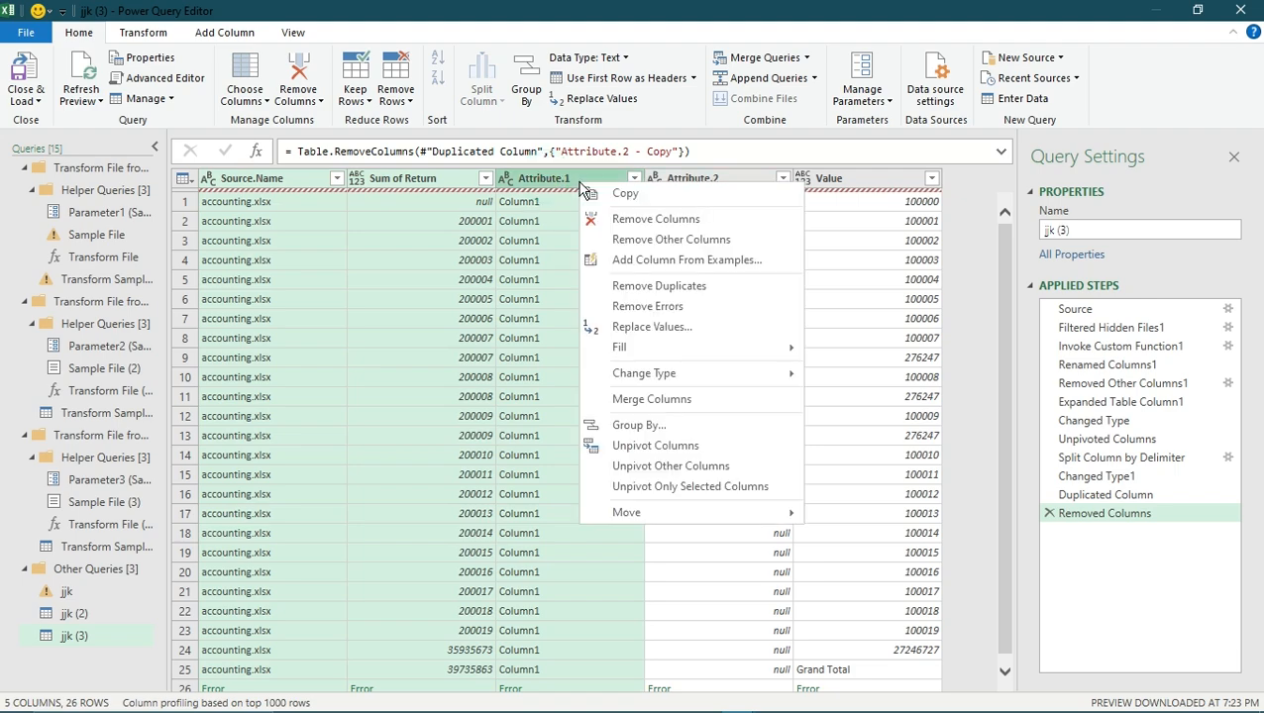
{"action": "left_click", "coordinate": [659, 196]}
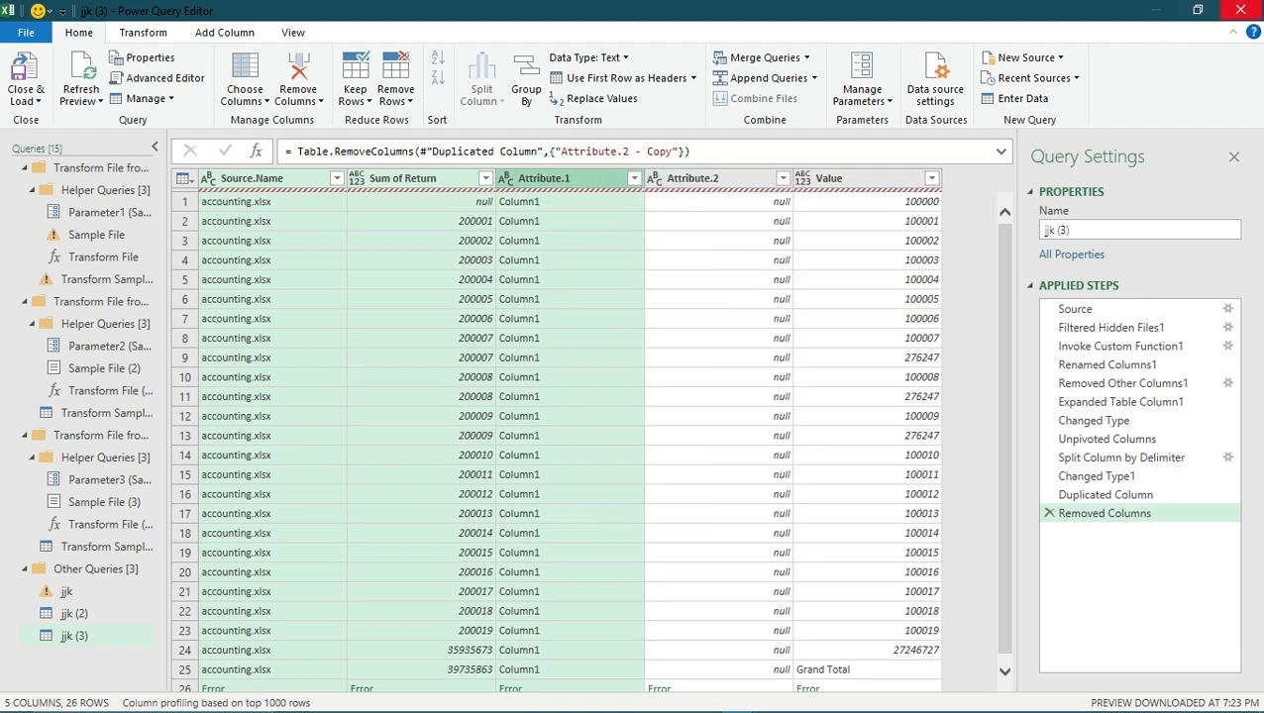
- Close the query editor, keeping the changes, and paste the copied columns into the worksheet starting at cell A4
{"action": "left_click", "coordinate": [1241, 9]}
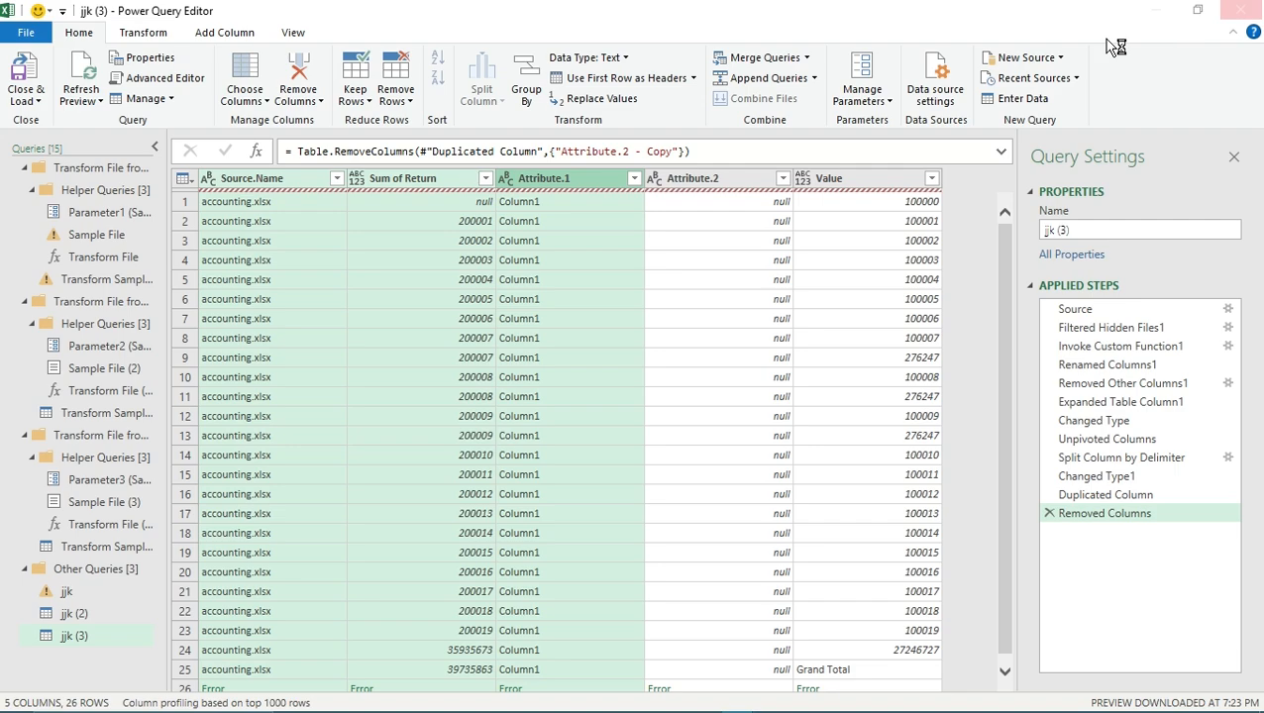
{"action": "left_click", "coordinate": [662, 398]}
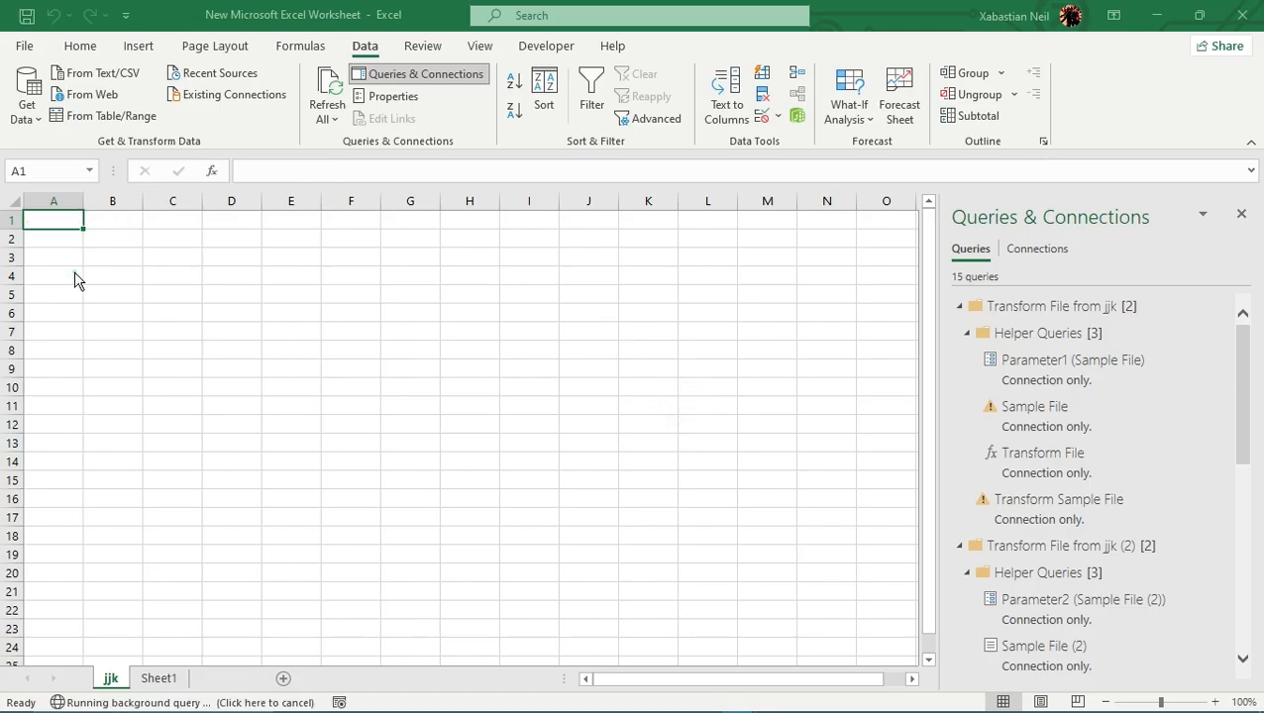
{"action": "left_click", "coordinate": [644, 420]}
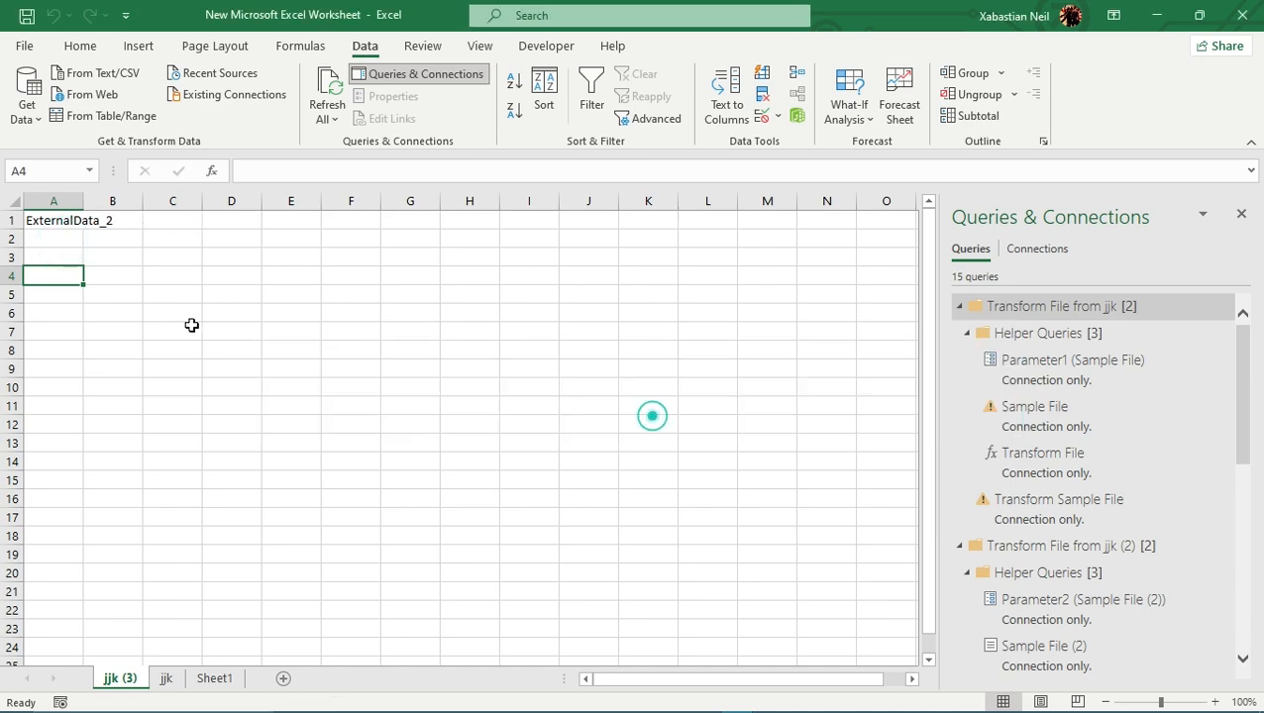
- Auto-fit the widths of columns A, B and C to the pasted data on the jjk (3) sheet
{"action": "double_click", "coordinate": [83, 201]}
{"action": "double_click", "coordinate": [175, 198]}
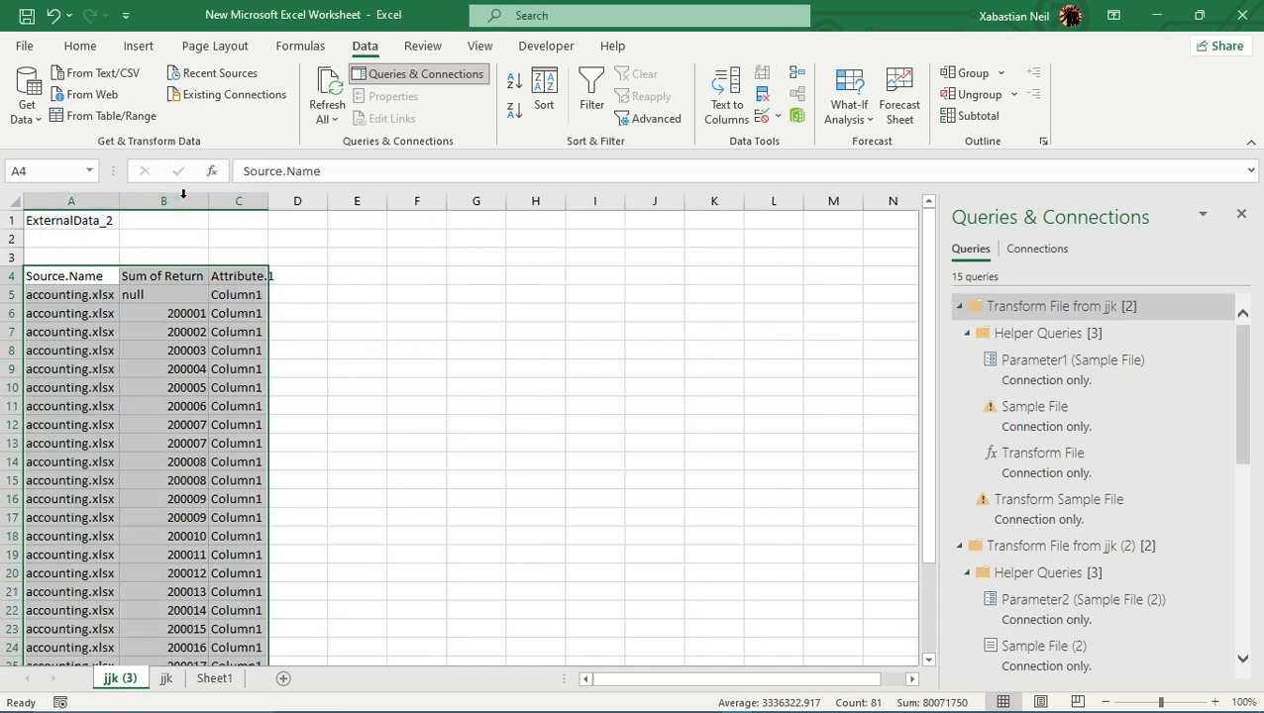
{"action": "double_click", "coordinate": [269, 201]}
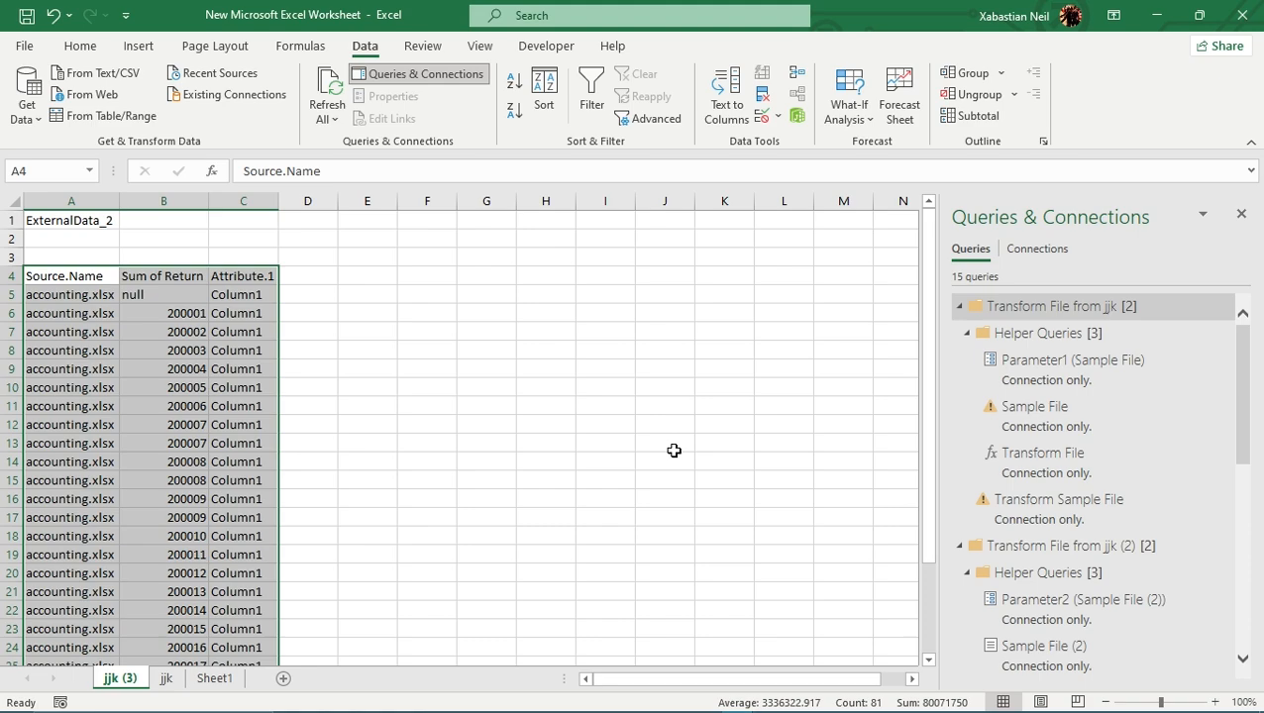
{"action": "scroll", "coordinate": [318, 384], "scroll_direction": "down", "scroll_amount": 1}
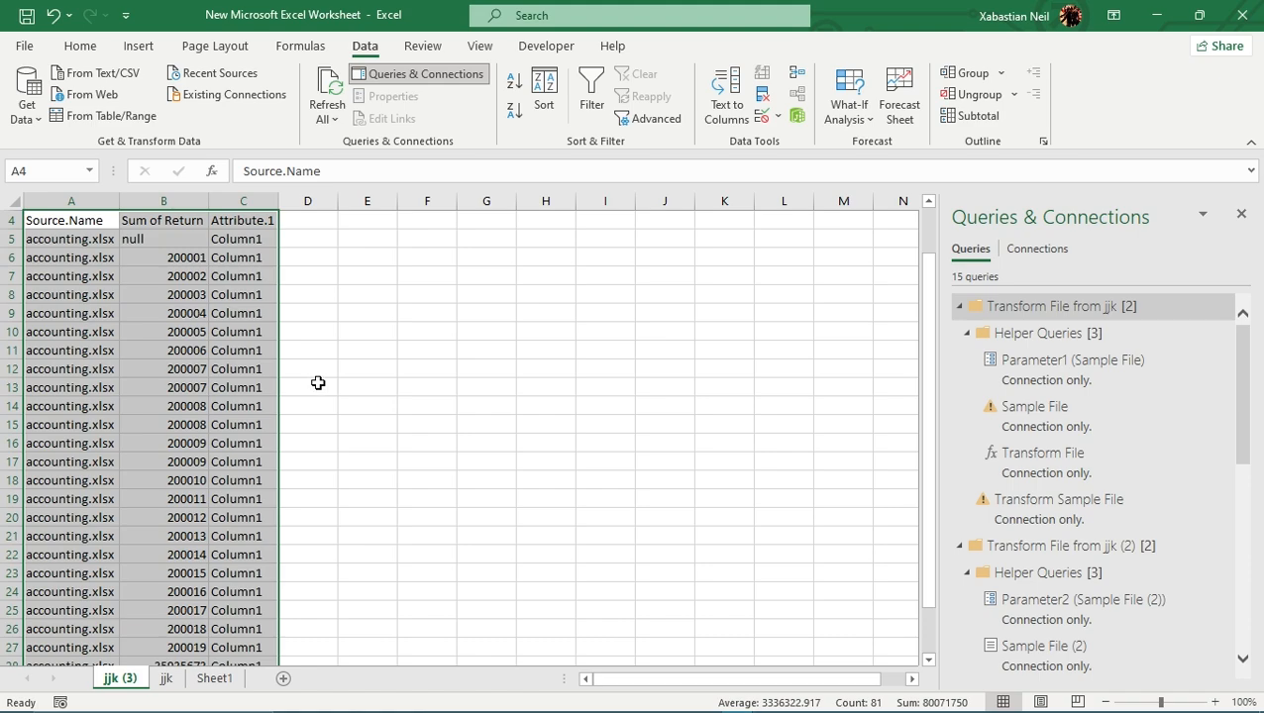